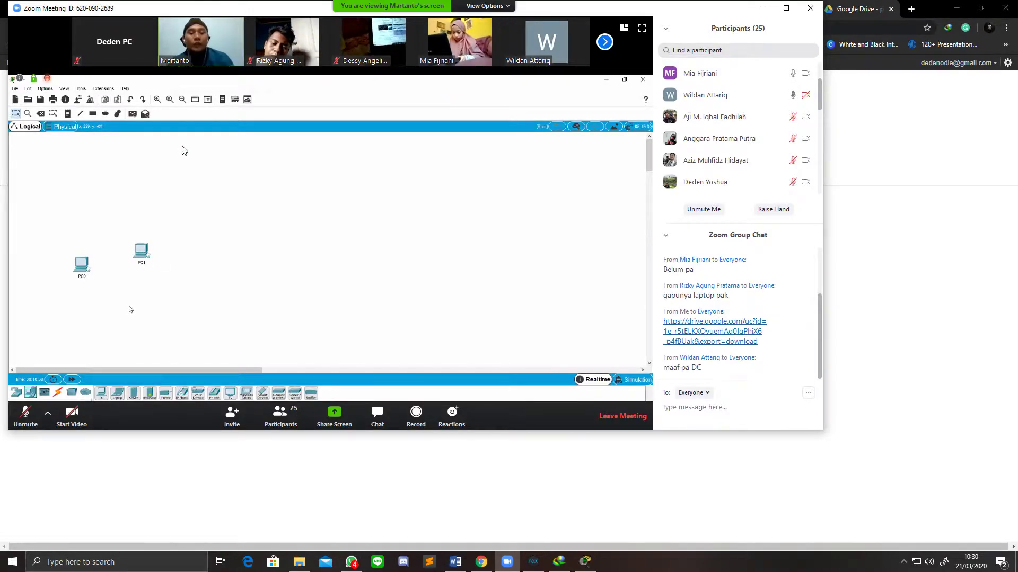
Step: Maximize the Zoom meeting window and cycle through the open windows with Alt+Tab
left_click(786, 9)
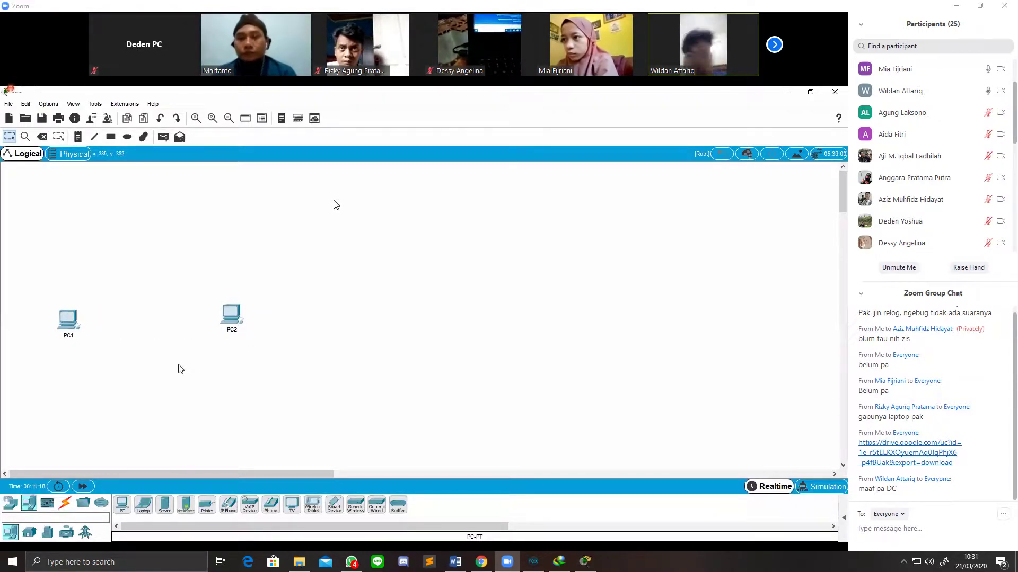
key("alt+Tab")
key("alt+Tab")
key("alt+Tab")
key("alt+Tab")
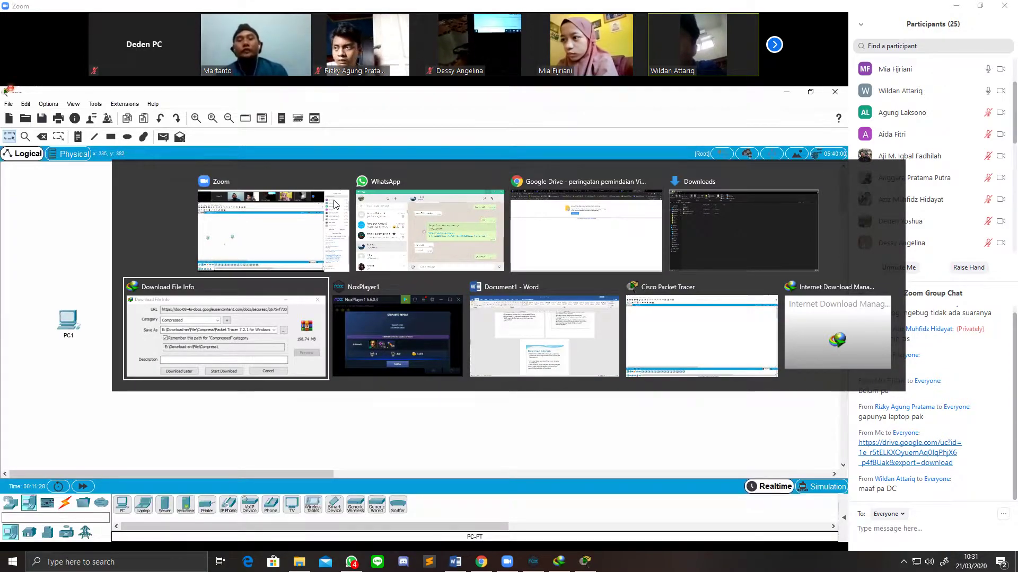
key("alt+Tab")
key("alt+Tab")
key("alt+Tab")
key("alt+Tab")
key("alt+Tab")
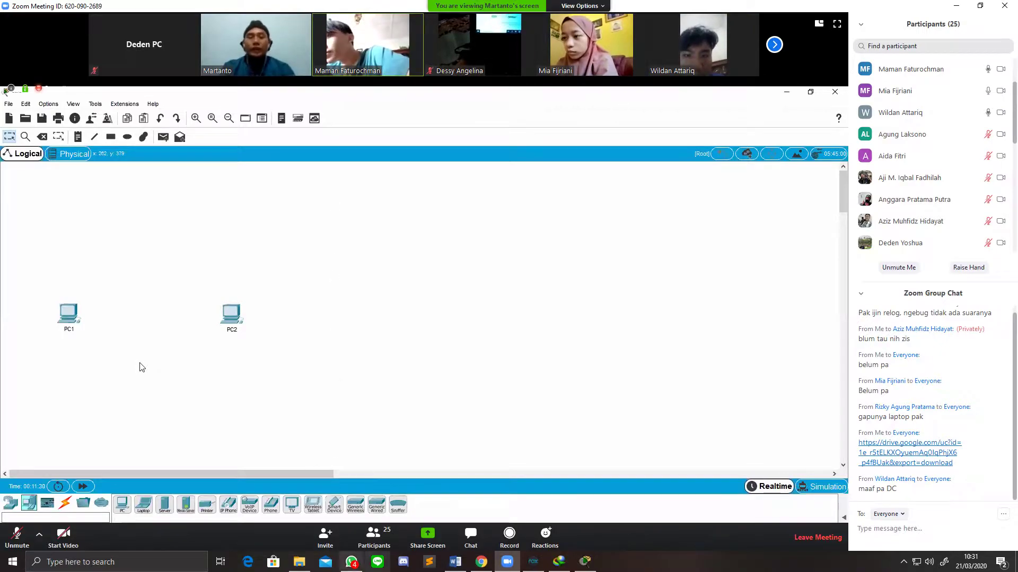
Step: Restore Packet Tracer to a smaller floating window positioned beside the meeting view
left_click(584, 562)
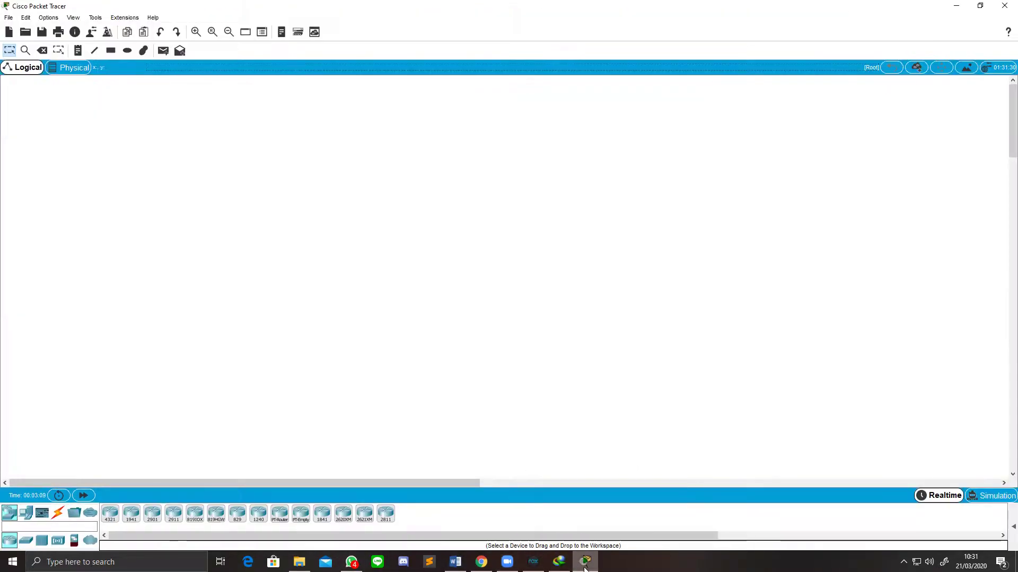
double_click(545, 5)
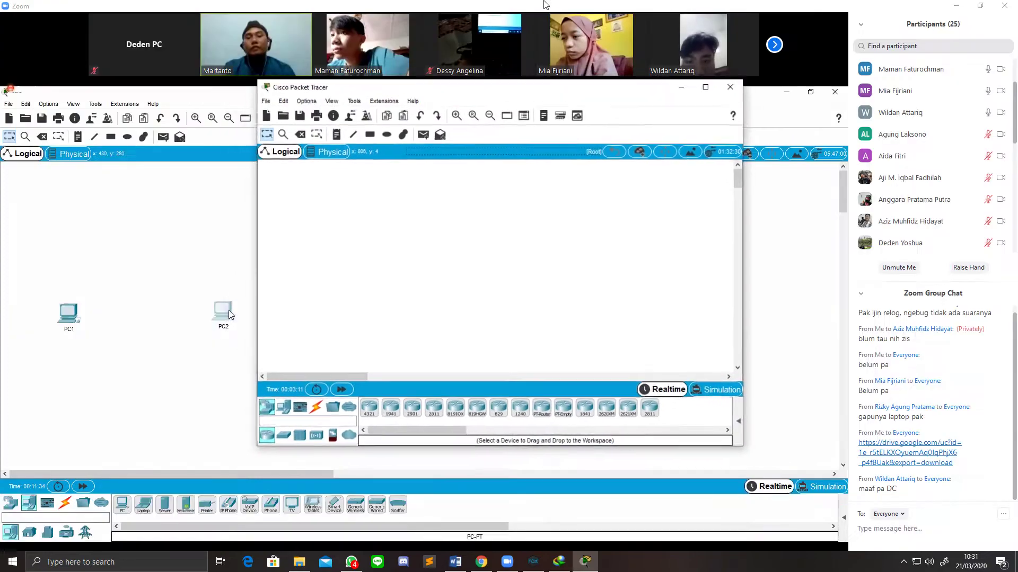
left_click_drag(519, 96, 787, 142)
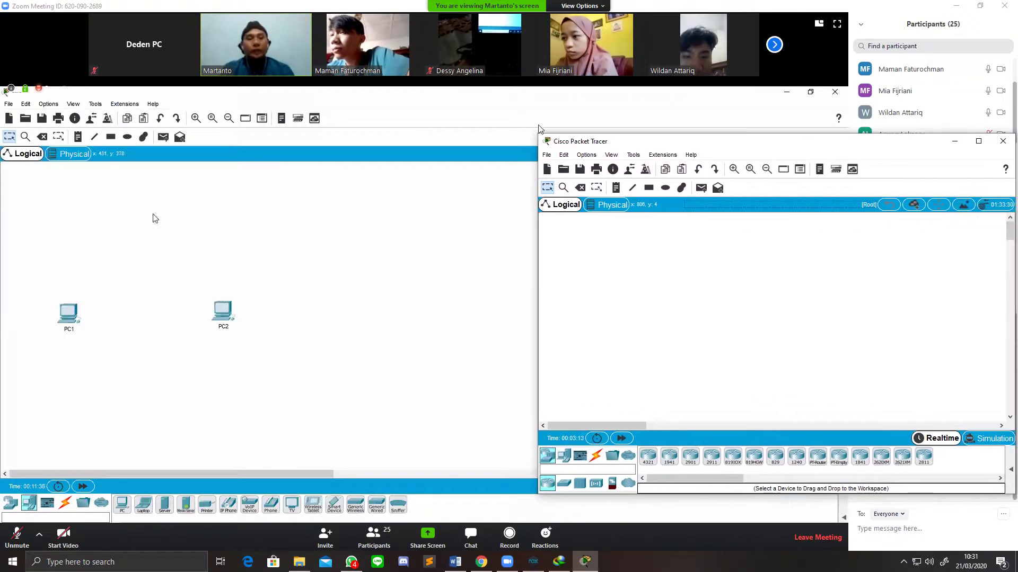
left_click_drag(536, 133, 790, 238)
left_click_drag(908, 245, 791, 182)
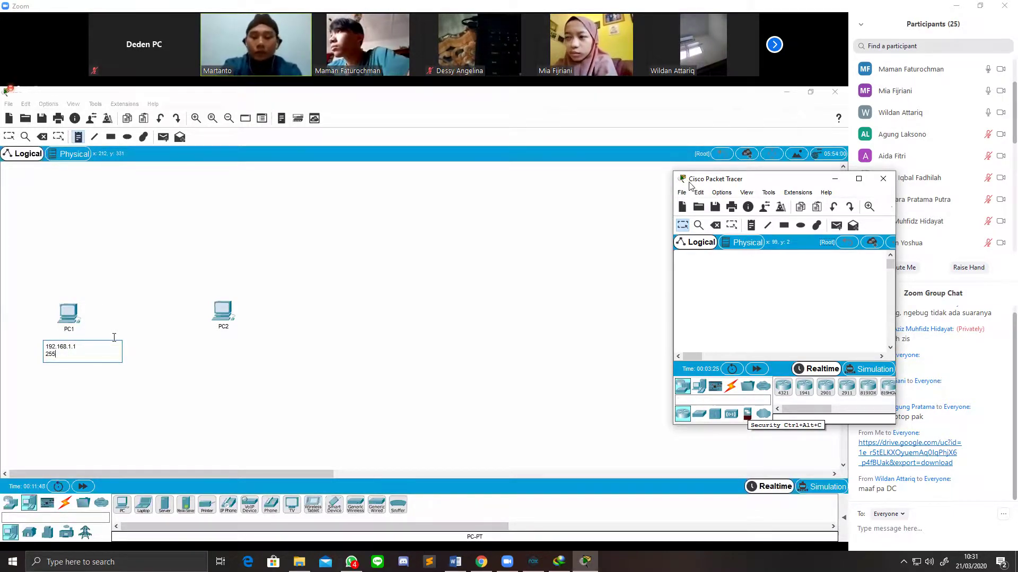
Step: Place two generic PCs, PC0 and PC1, on the workspace from End Devices
left_click(682, 192)
left_click(705, 213)
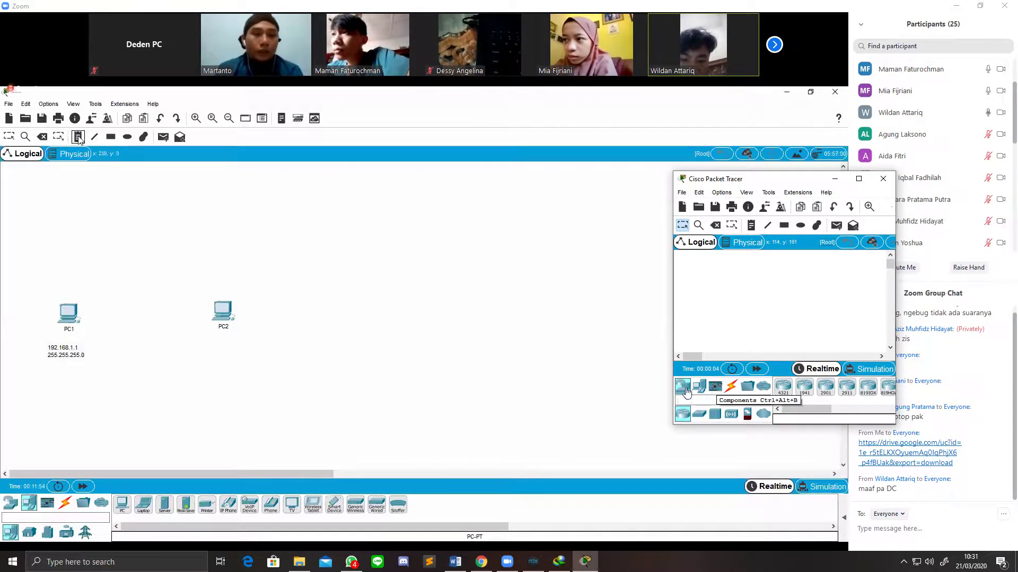
left_click_drag(699, 388, 736, 304)
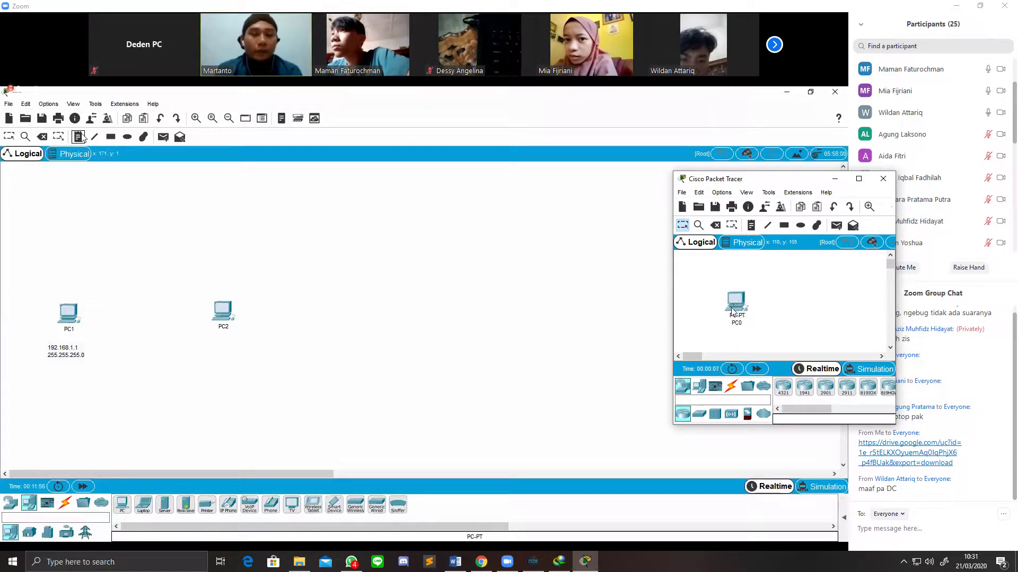
left_click_drag(707, 388, 783, 300)
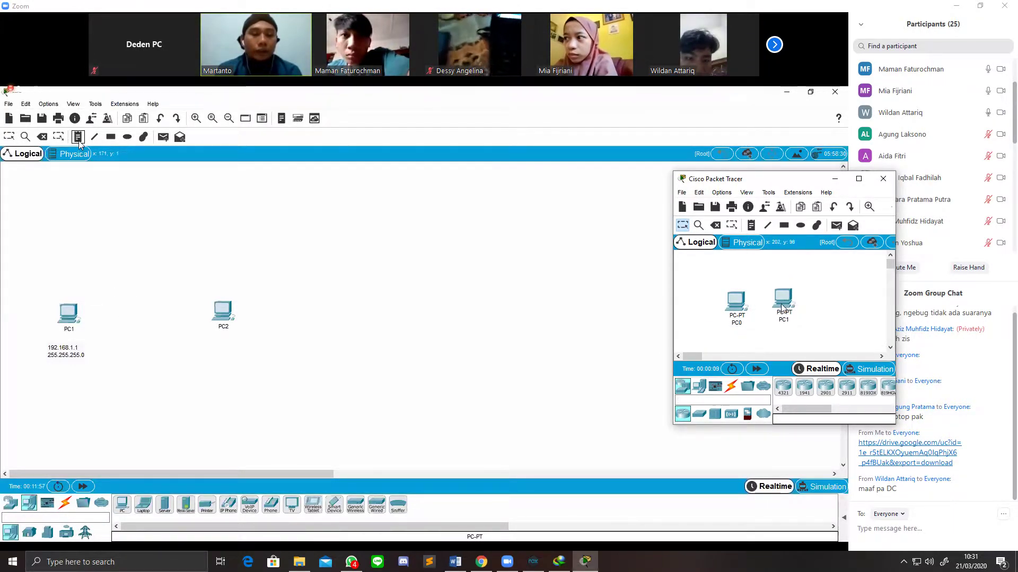
Step: Try renaming PC0 to 'PC1' and dismiss the duplicate-name warning
left_click(735, 313)
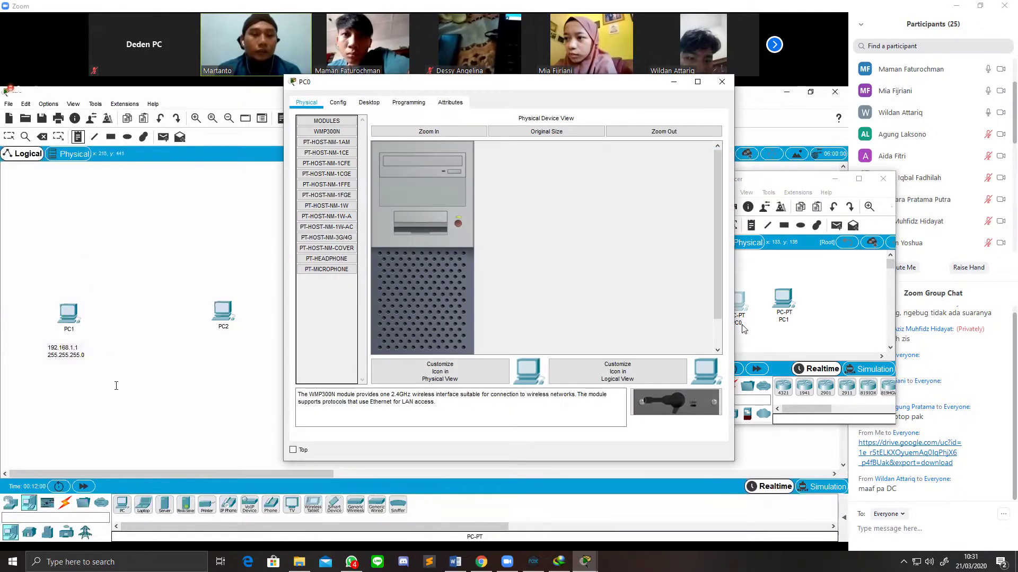
left_click(722, 84)
left_click(742, 320)
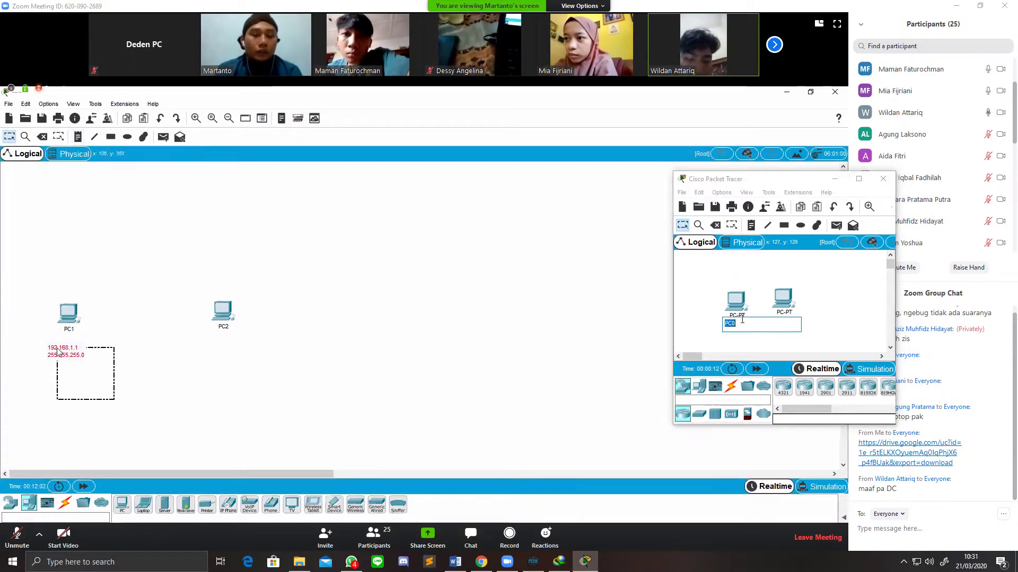
type("PC1")
key("Return")
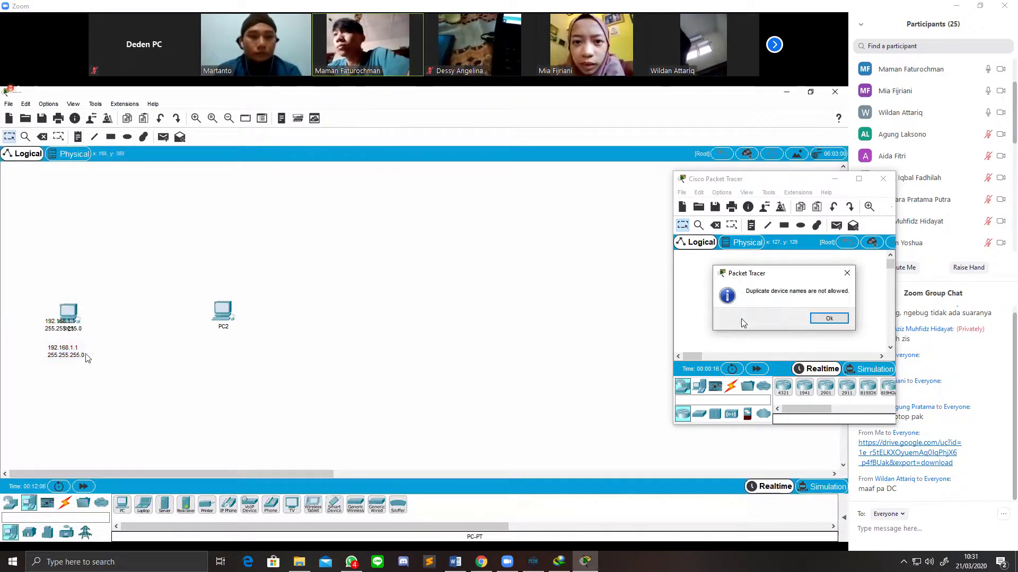
left_click(816, 321)
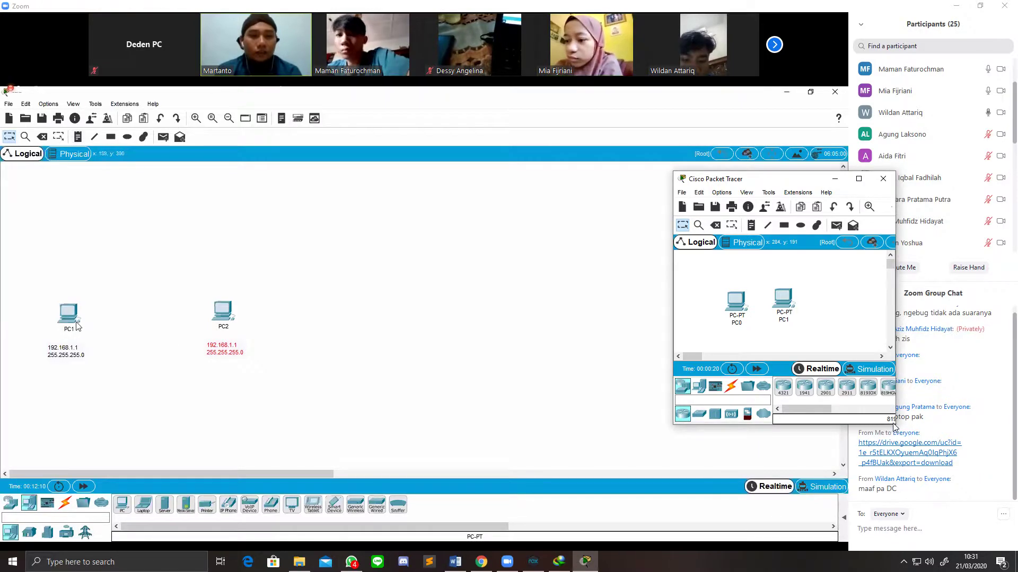
Step: Make the Packet Tracer window wider and taller
left_click_drag(895, 371, 1014, 371)
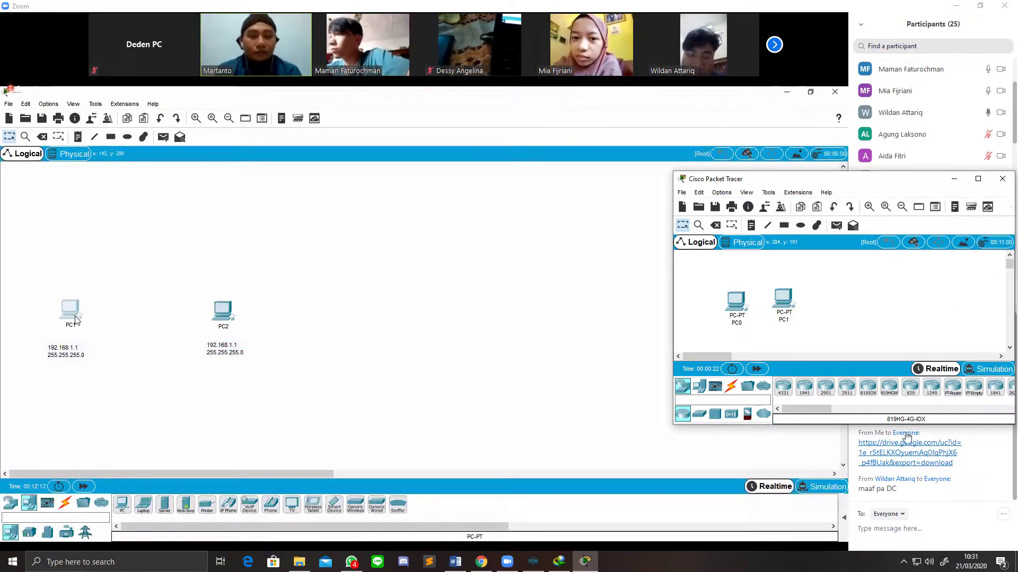
left_click_drag(840, 425, 840, 515)
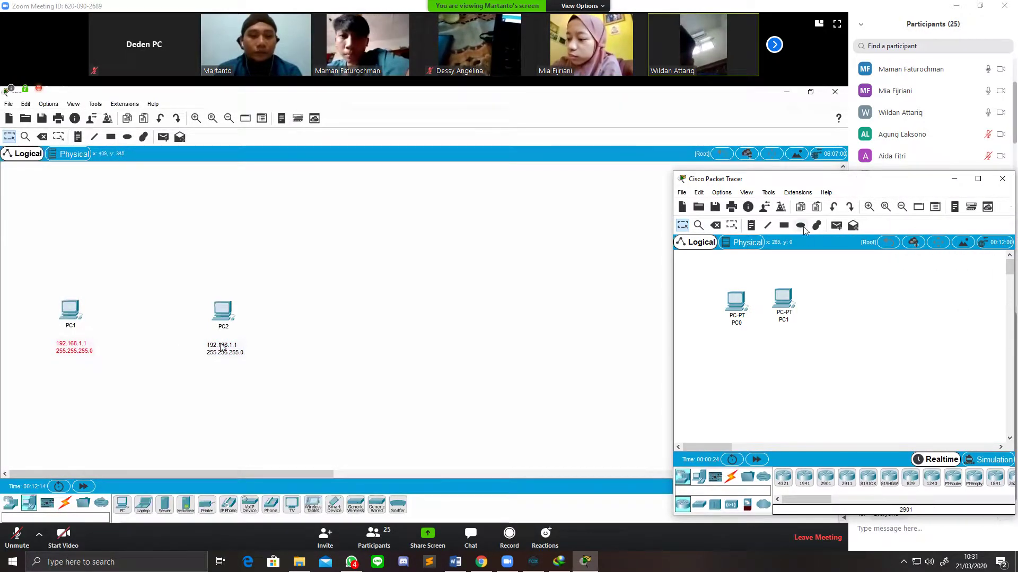
left_click_drag(831, 186, 870, 161)
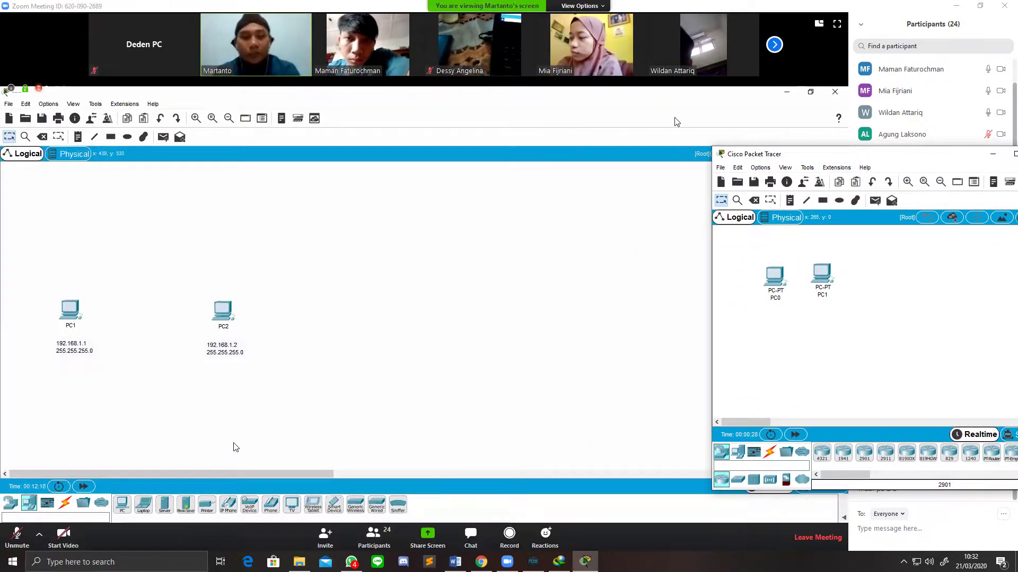
Step: Bring Packet Tracer back in front of Zoom and Chrome and shift it left
left_click(979, 6)
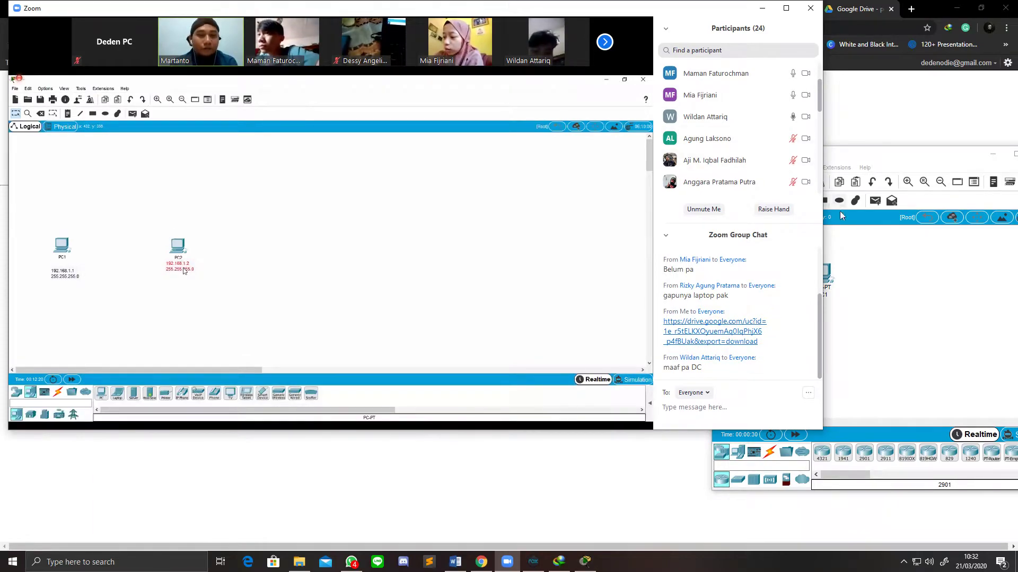
left_click(878, 153)
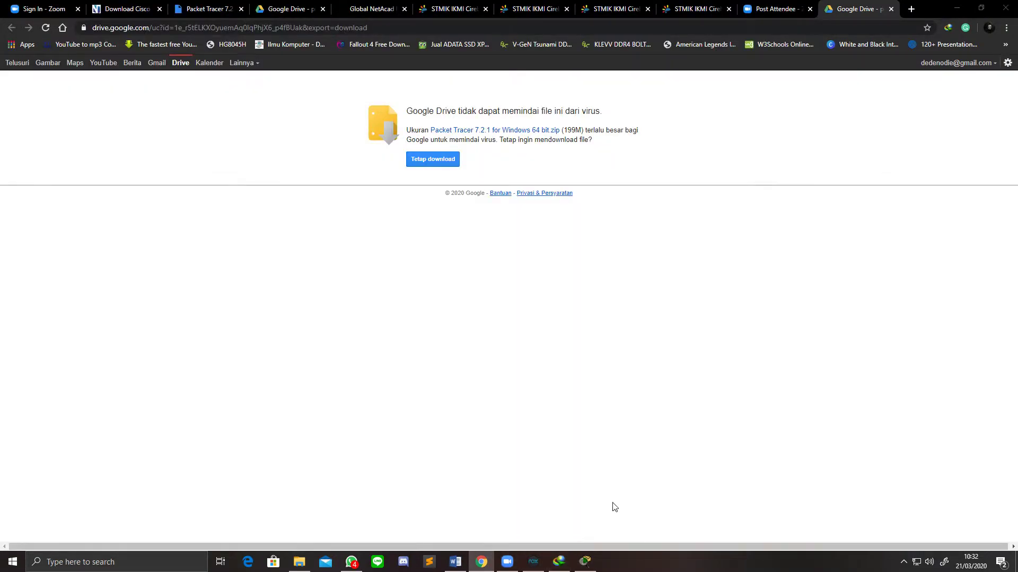
left_click(507, 562)
left_click(585, 562)
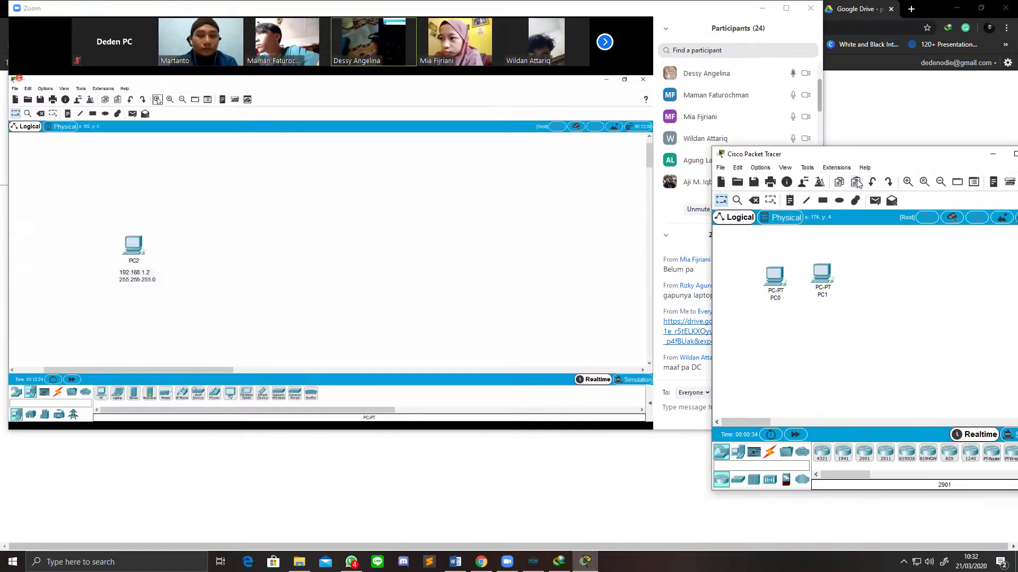
left_click_drag(851, 157, 796, 152)
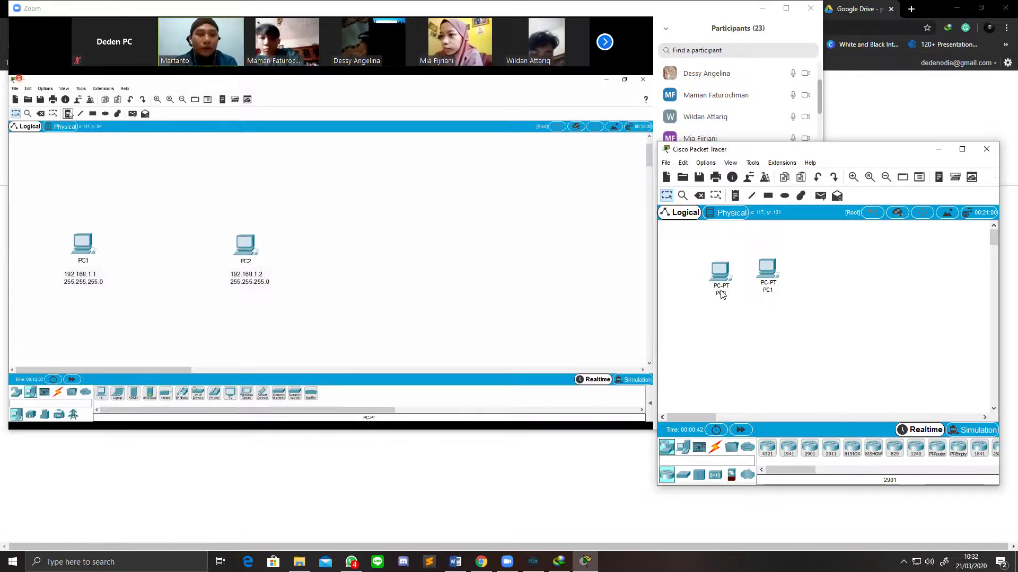
Step: Delete both PCs from the workspace and confirm the deletion
mouse_move(725, 275)
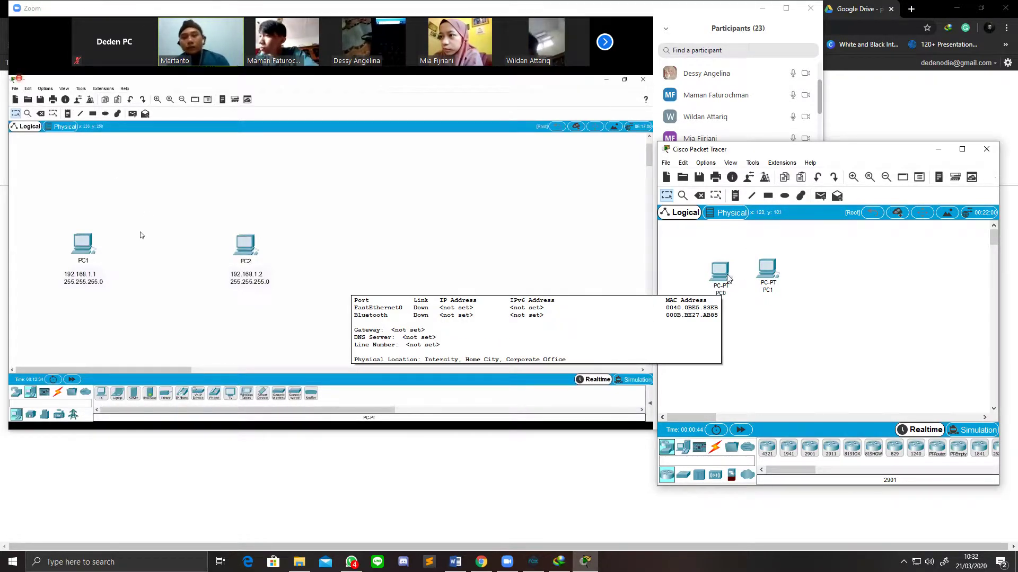
left_click(729, 279)
left_click(723, 83)
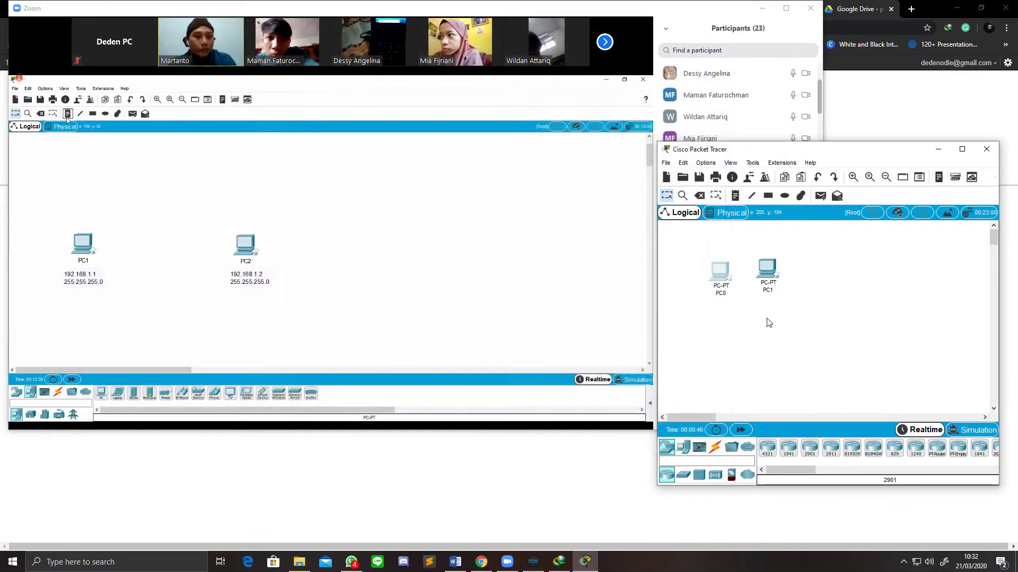
key("Delete")
left_click(789, 332)
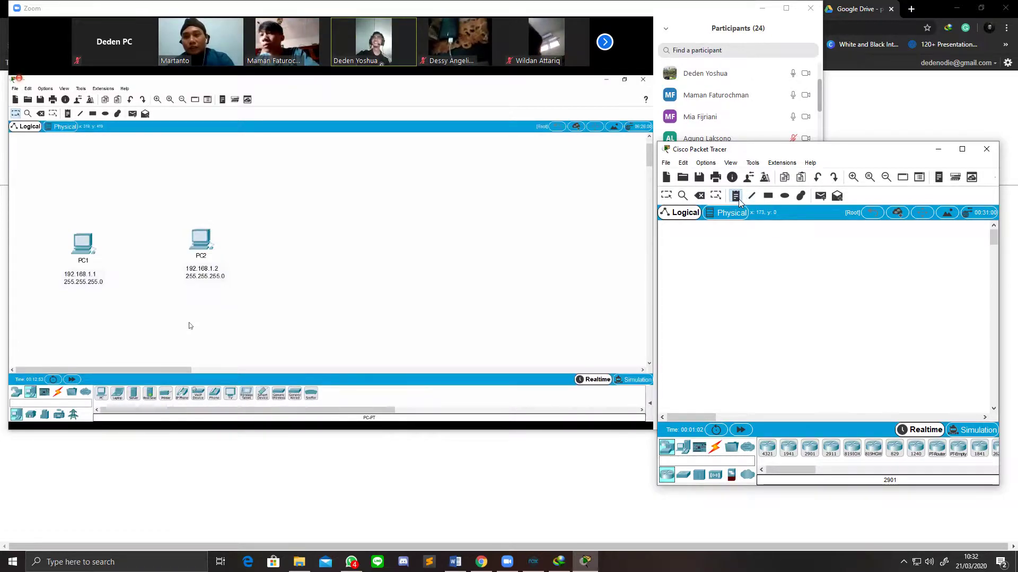
Step: Add another generic PC-PT from End Devices beside the existing one on the workspace
left_click(735, 195)
left_click(722, 320)
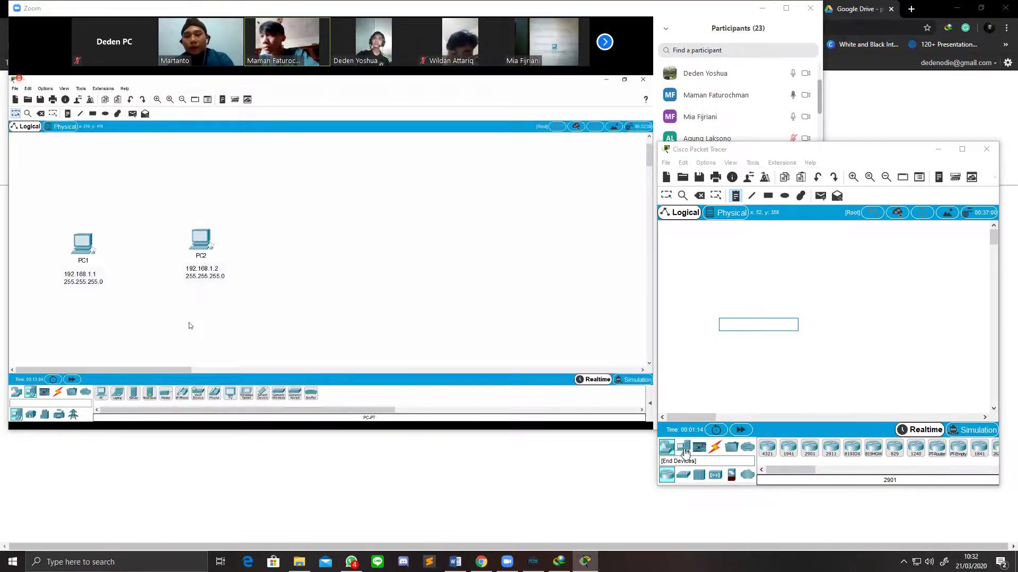
left_click(687, 449)
left_click_drag(767, 448, 765, 323)
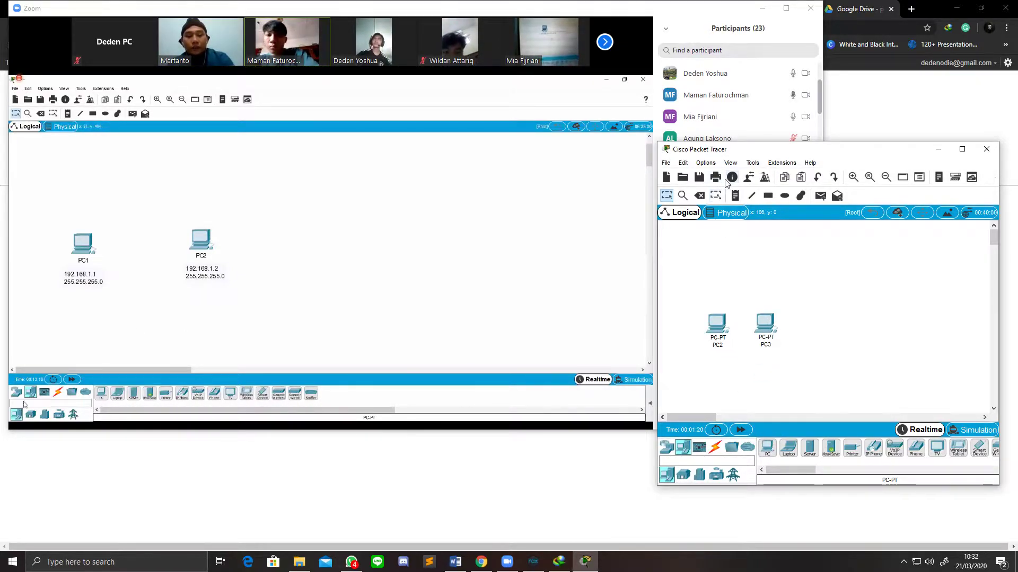
left_click(735, 196)
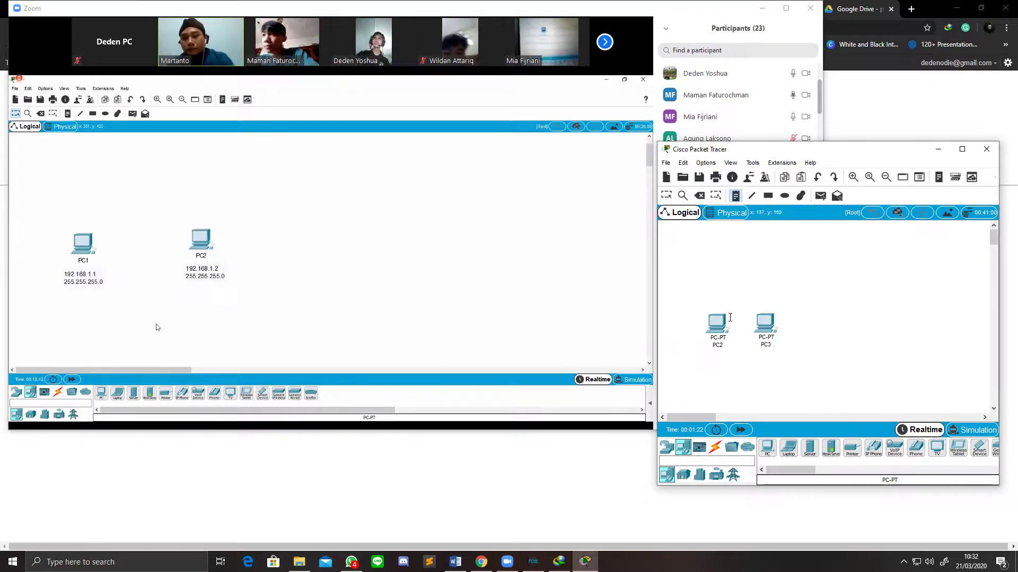
Step: Write a note below PC2 reading 192.168.1.1 and 255.255.255.0 on two lines
left_click(714, 352)
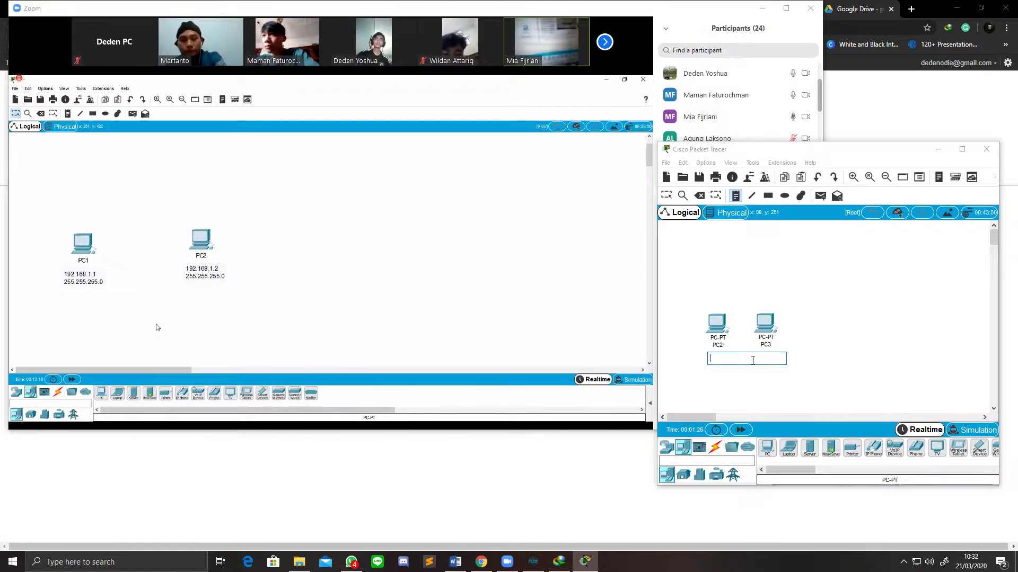
type("192")
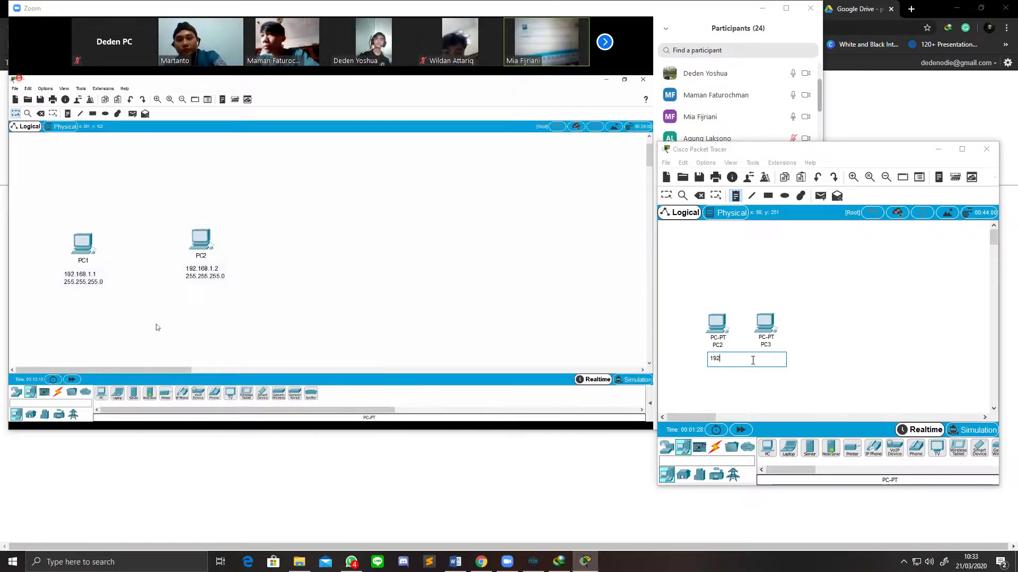
type(".")
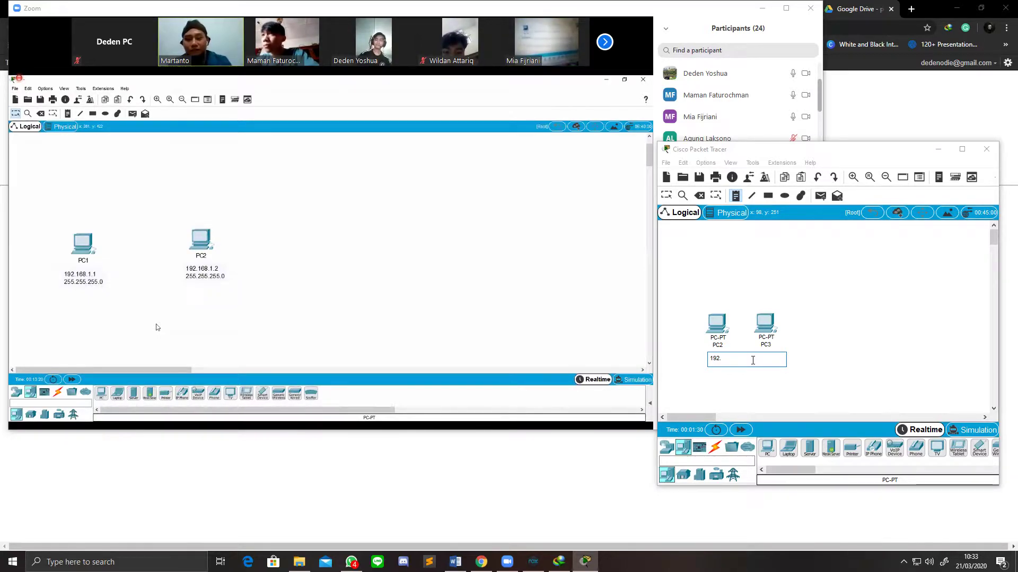
type("168.1.1")
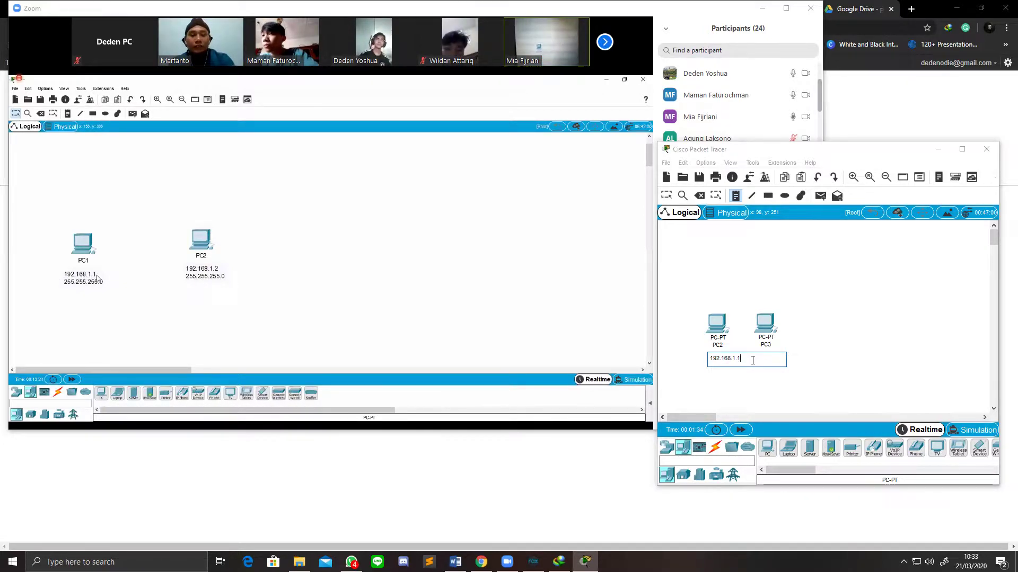
type(".2")
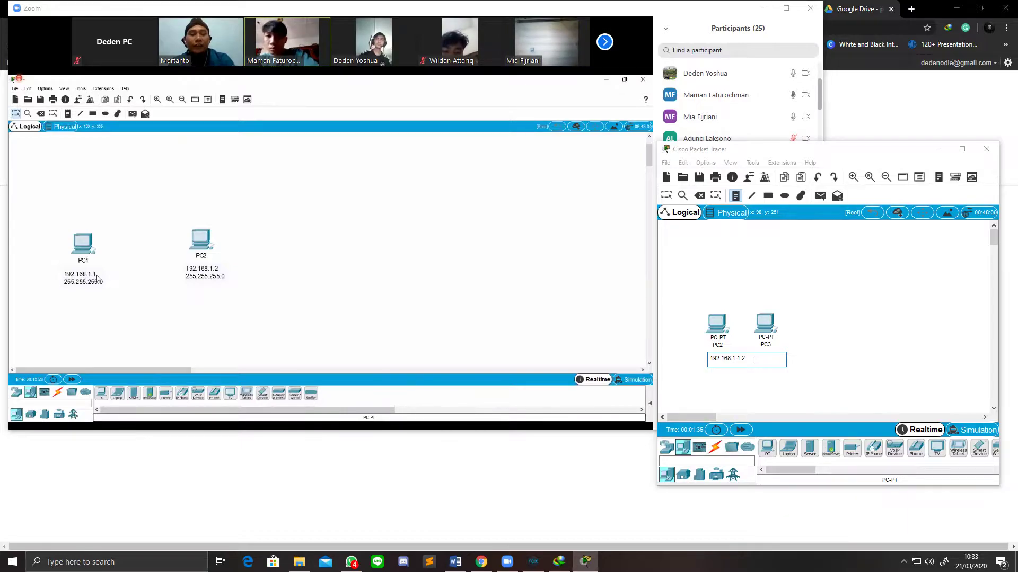
key("BackSpace")
key("BackSpace")
key("Return")
type("255.255.255")
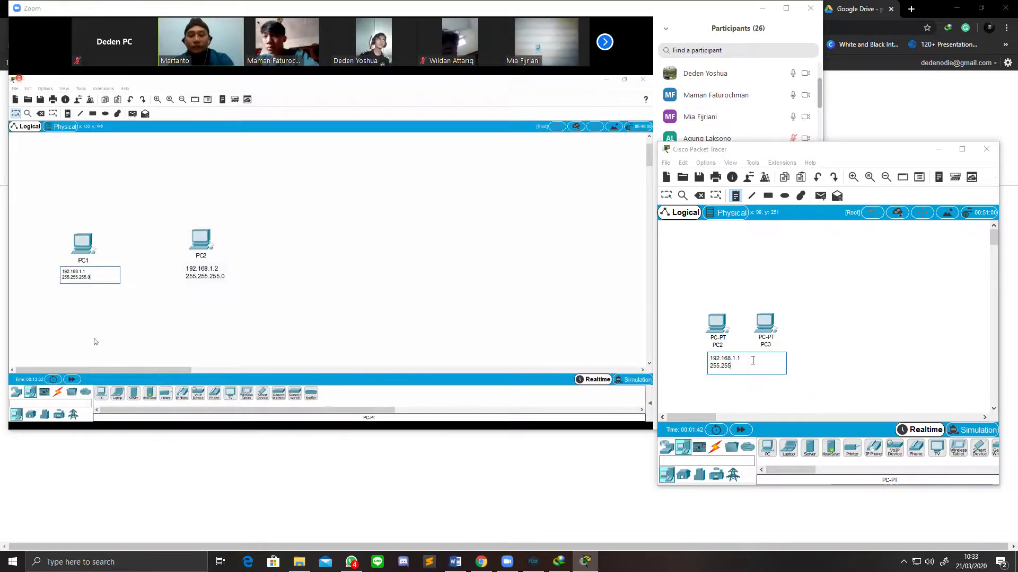
type(".0")
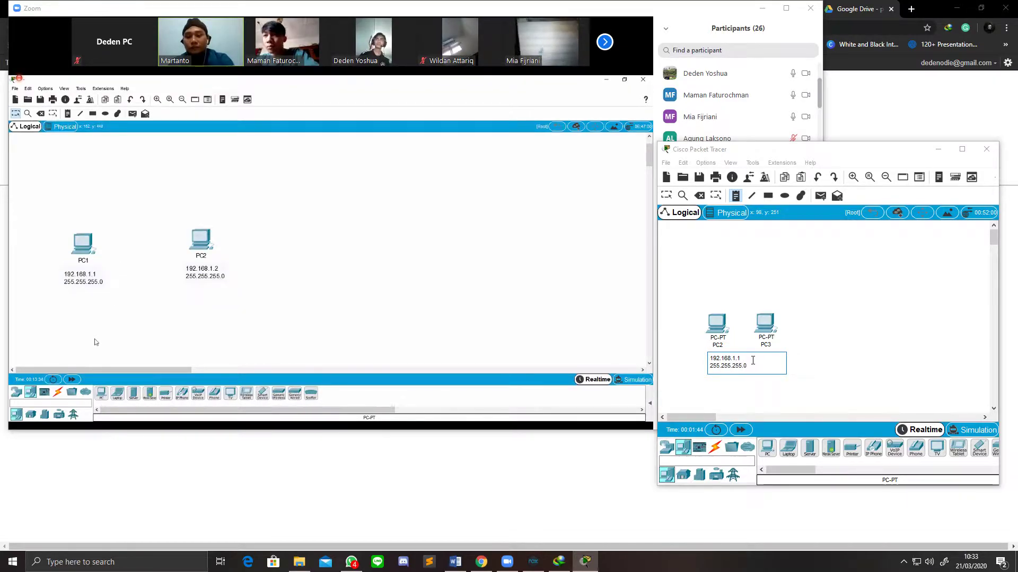
Step: Commit the address note and open PC2's device settings window
left_click(750, 375)
double_click(747, 359)
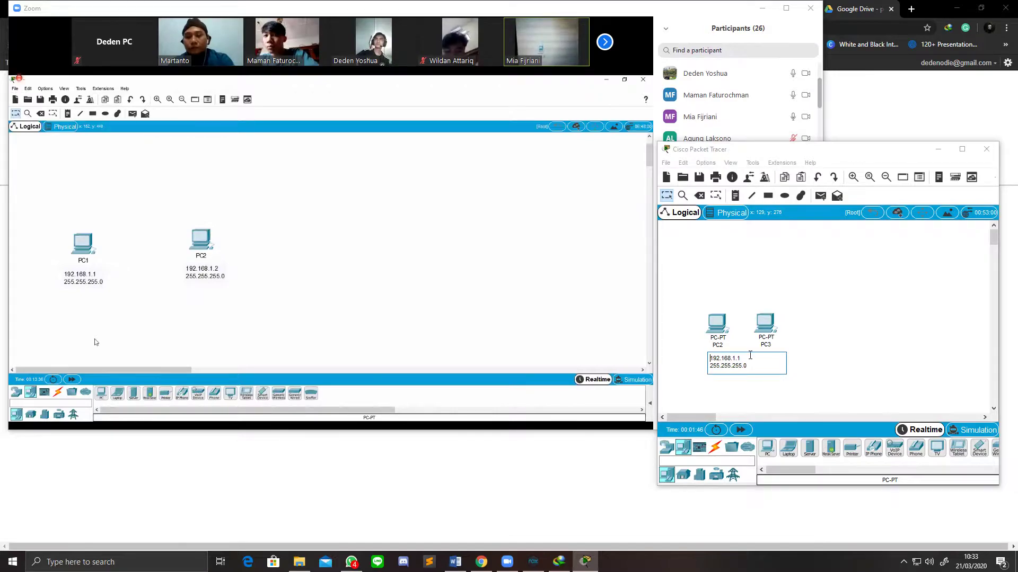
left_click(749, 366)
left_click(843, 357)
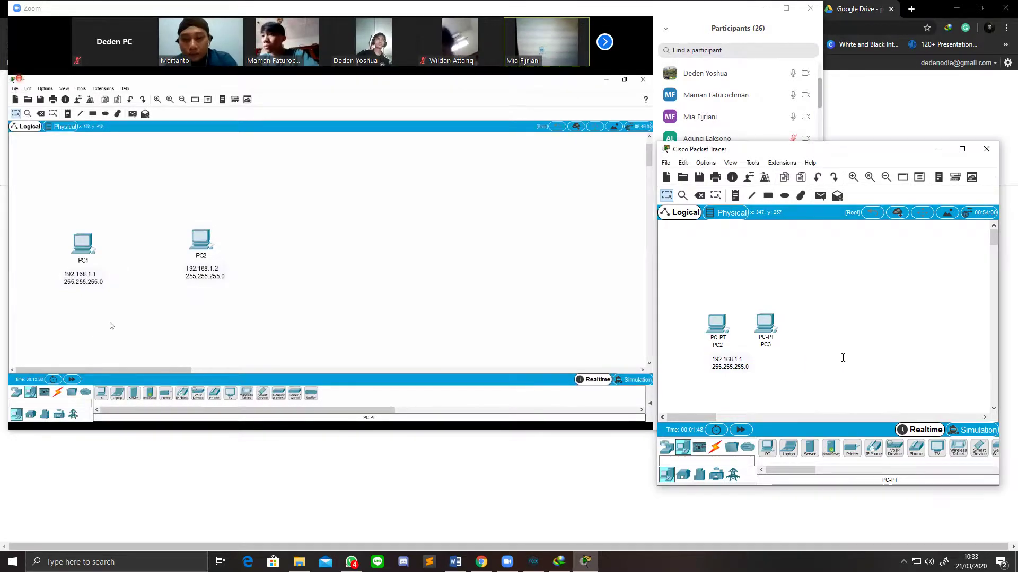
left_click(719, 333)
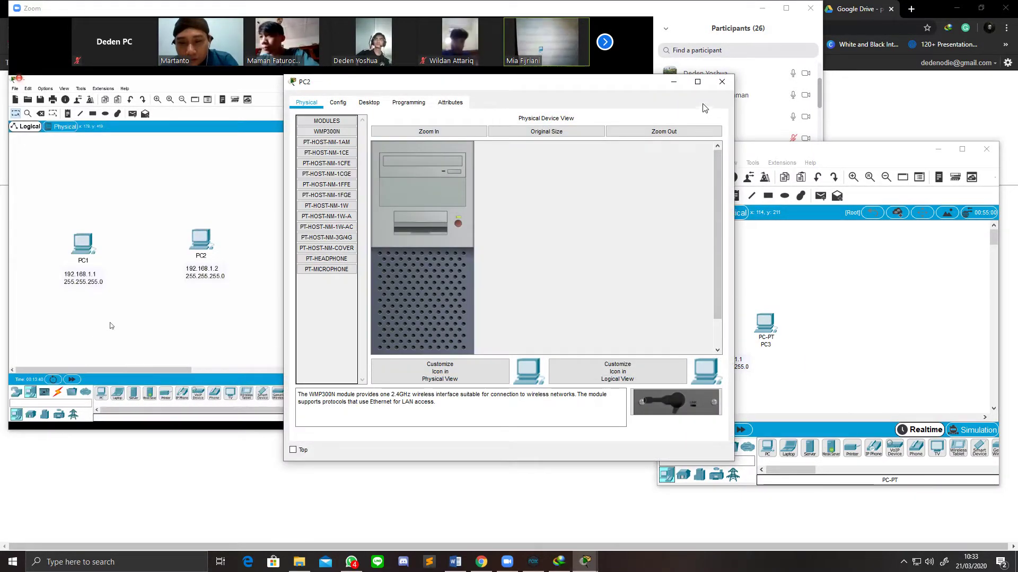
left_click(725, 84)
left_click(717, 323)
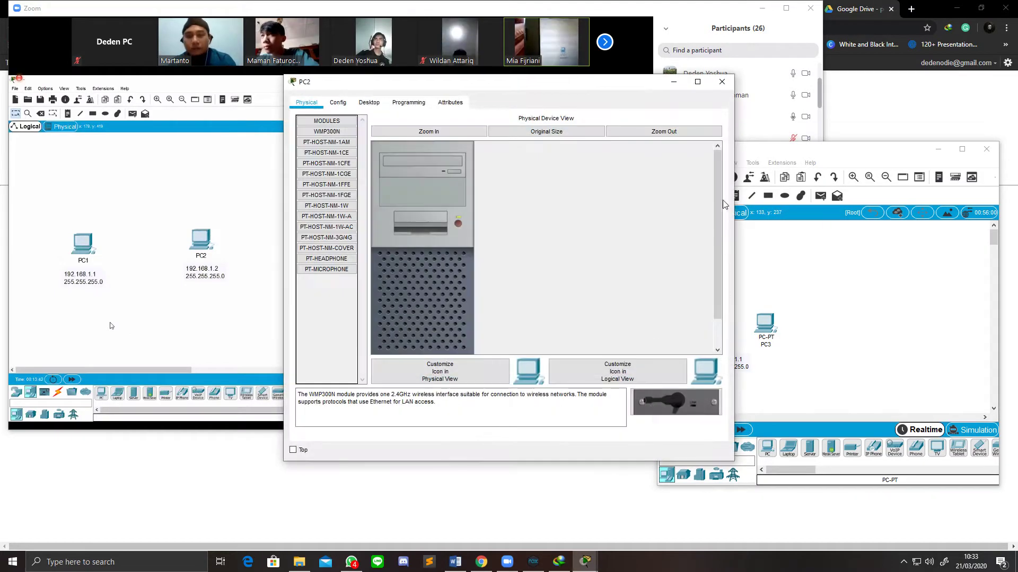
left_click(724, 84)
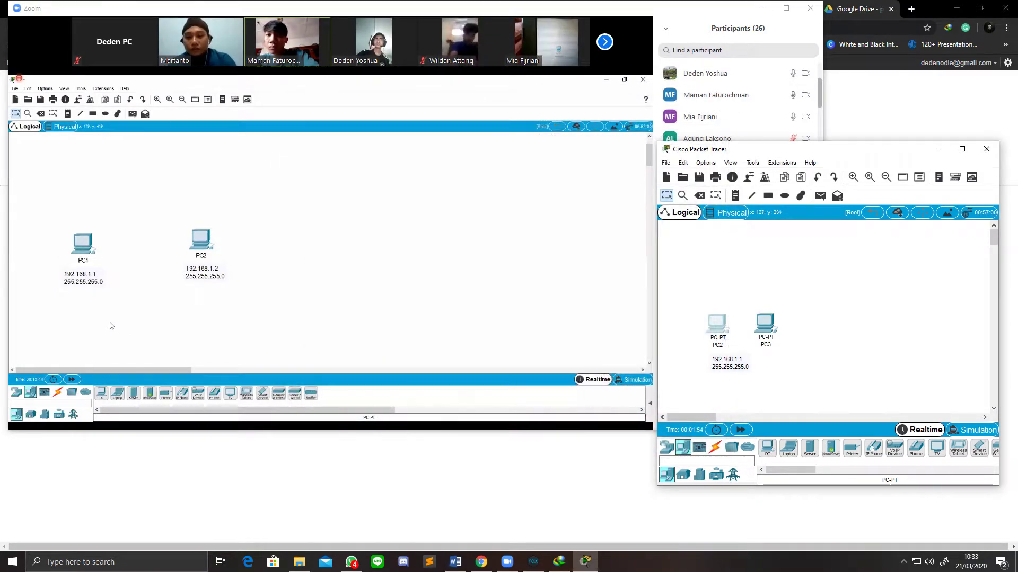
left_click(724, 345)
key("BackSpace")
type("1")
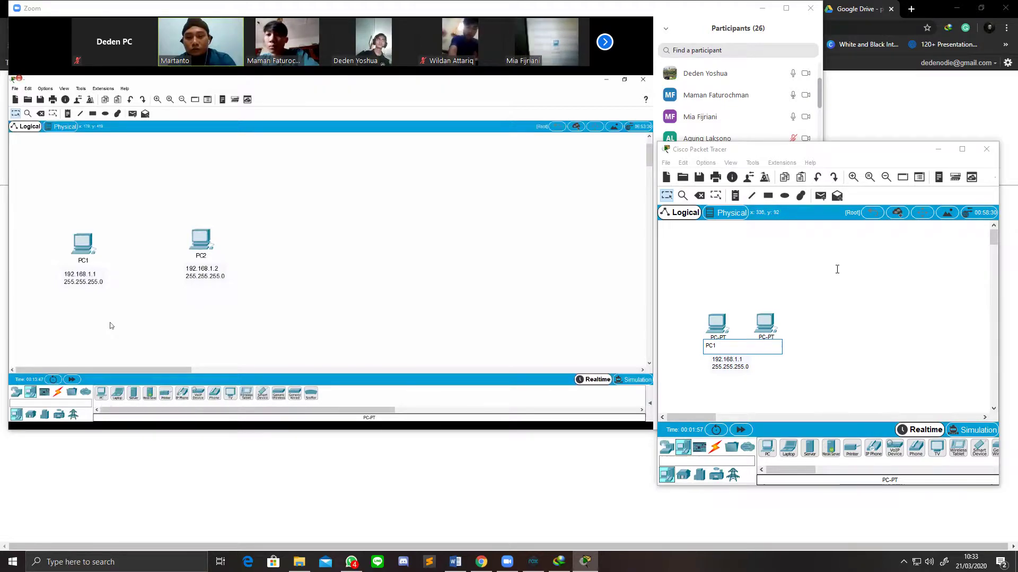
key("Return")
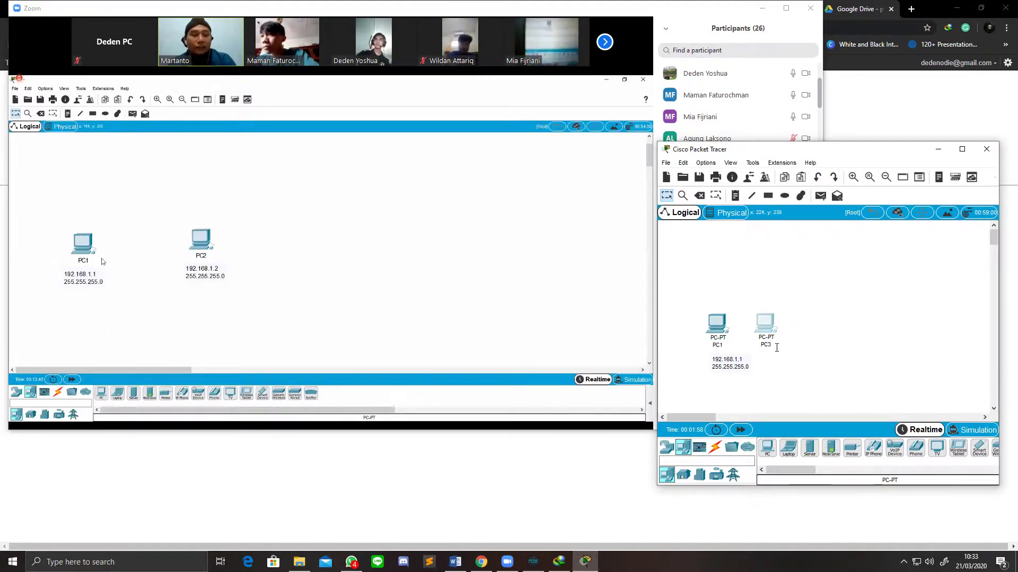
left_click(765, 322)
left_click(721, 83)
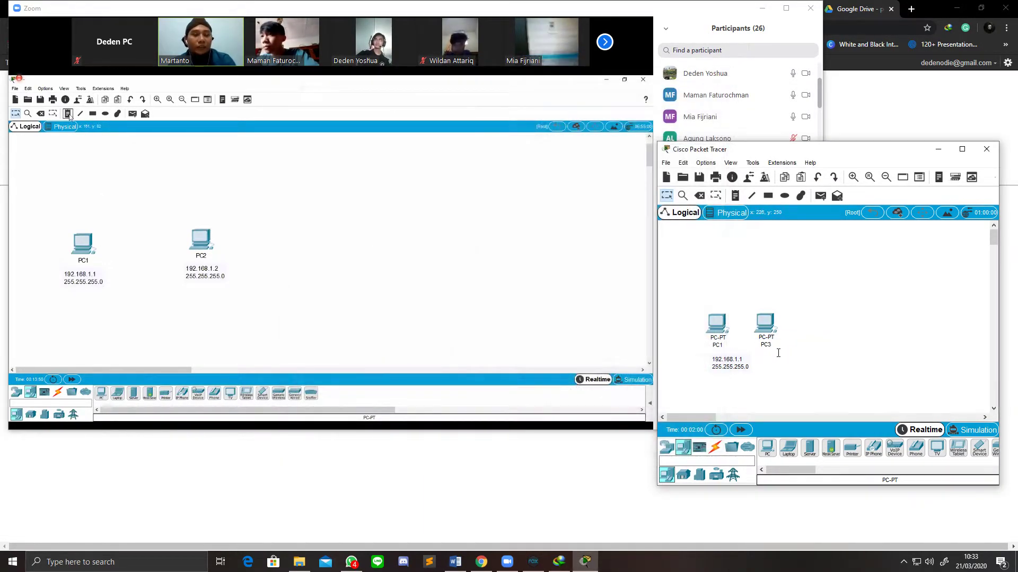
left_click(768, 345)
left_click(673, 152)
left_click(723, 82)
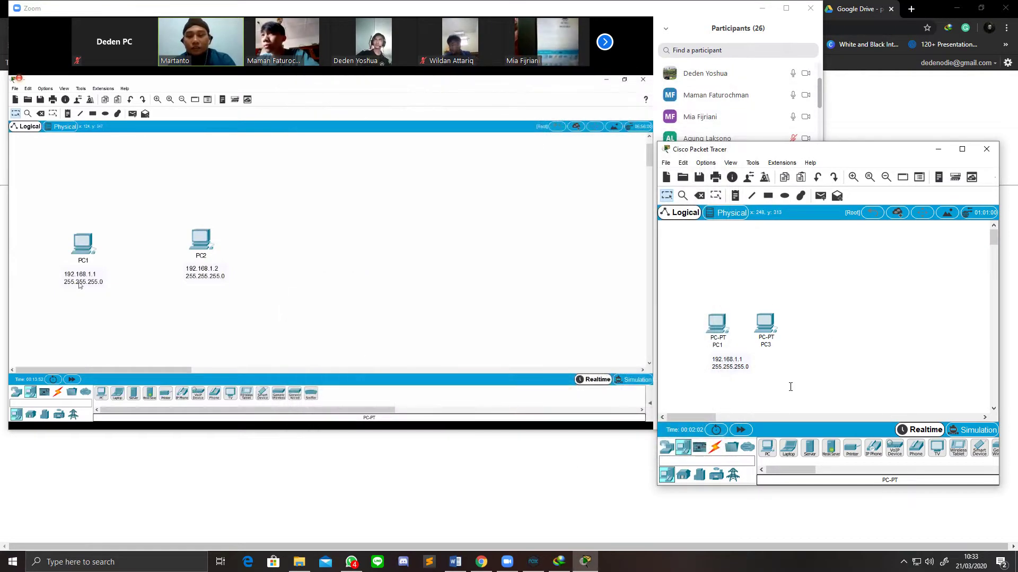
left_click(773, 345)
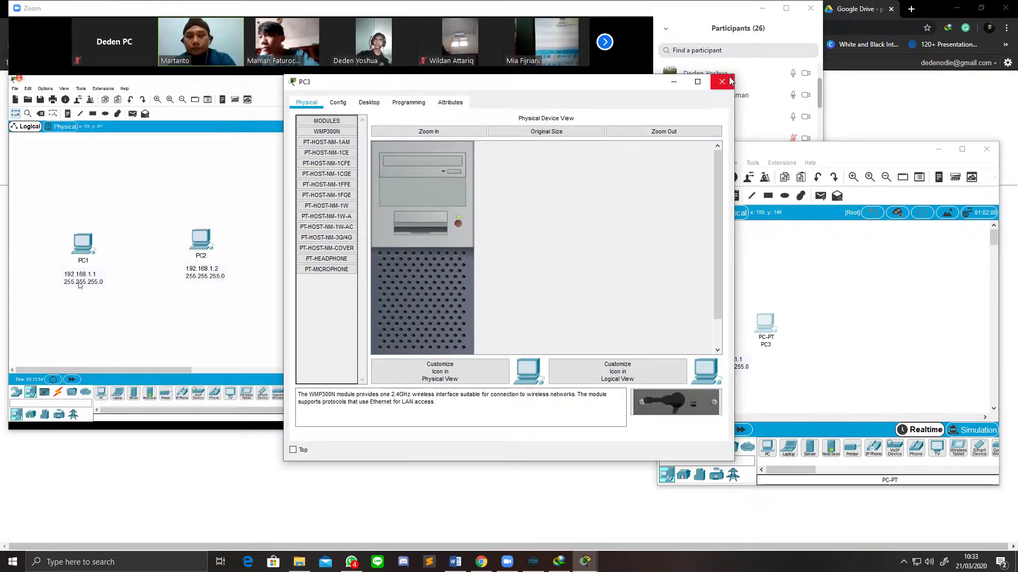
left_click(722, 82)
left_click(769, 345)
key("BackSpace")
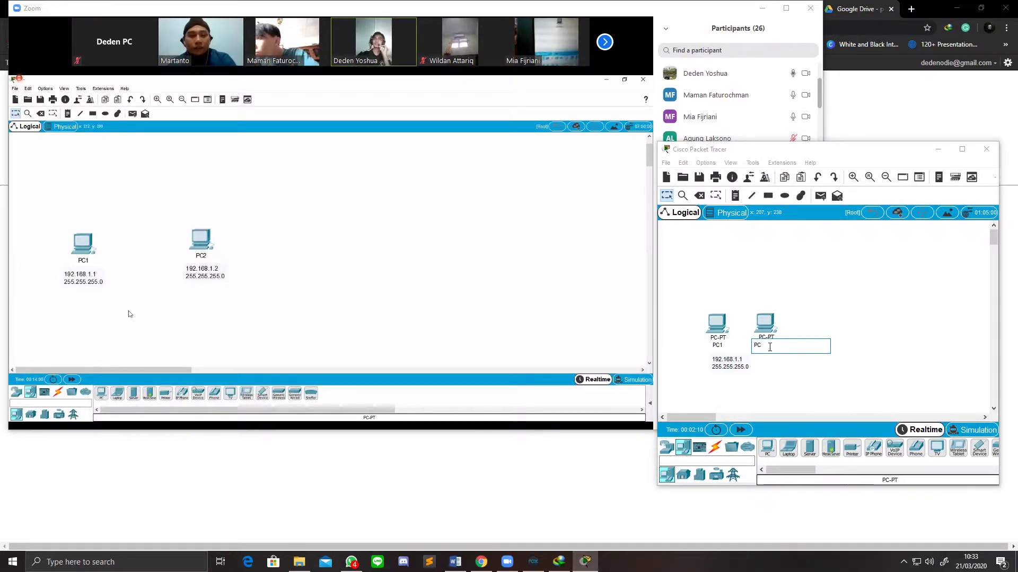
type("2")
key("Return")
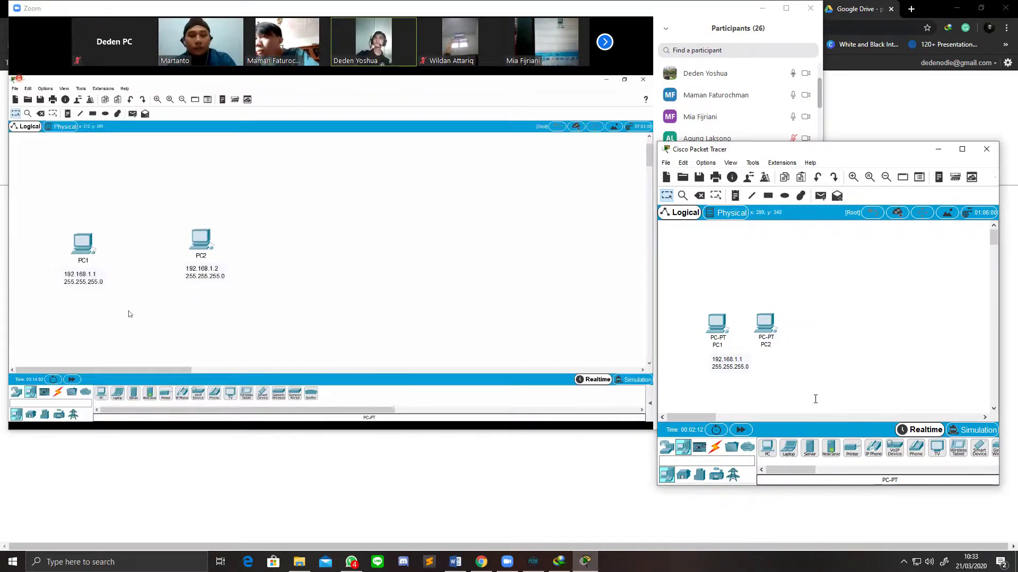
left_click_drag(732, 376, 719, 362)
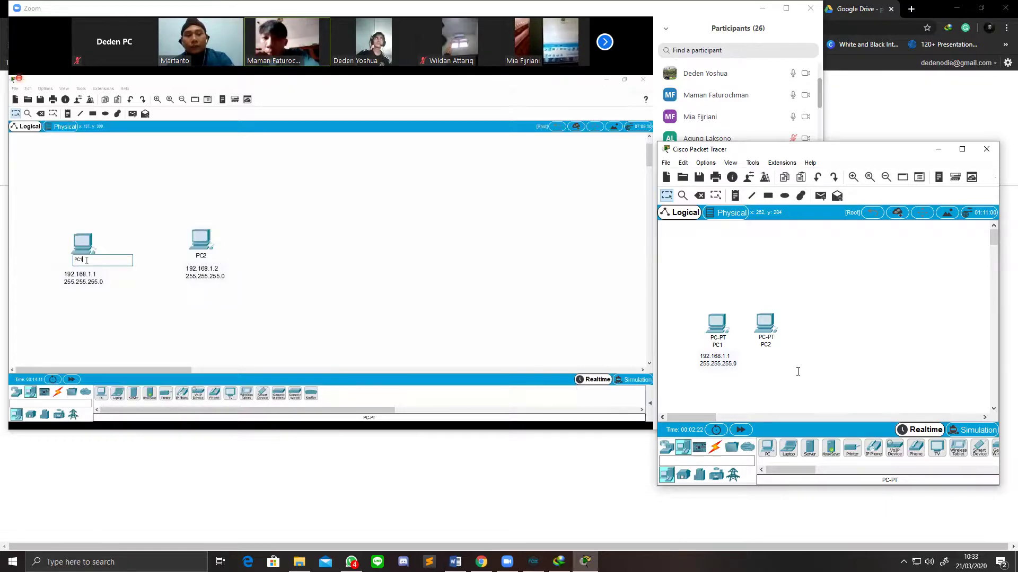
left_click(717, 322)
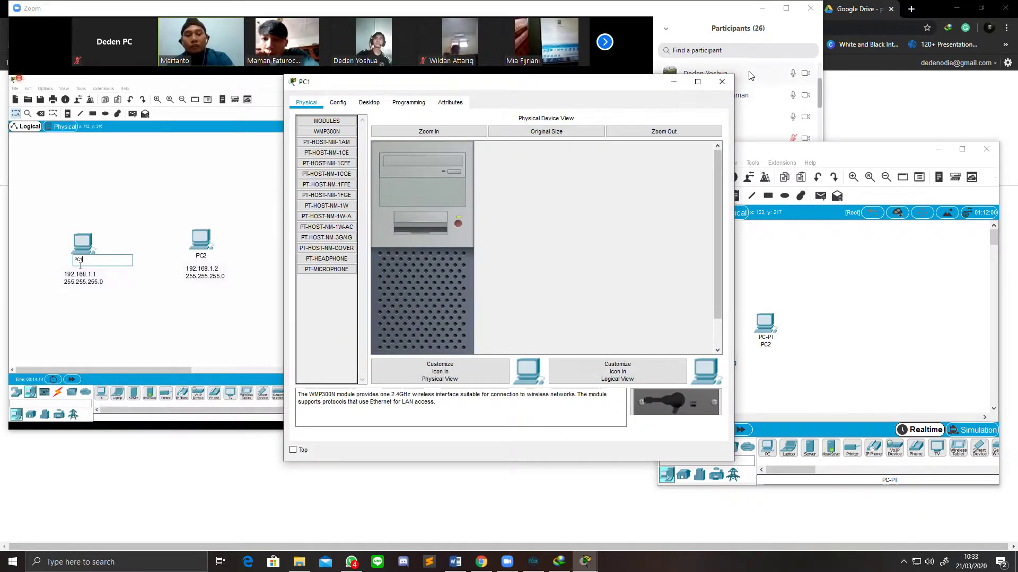
left_click(728, 83)
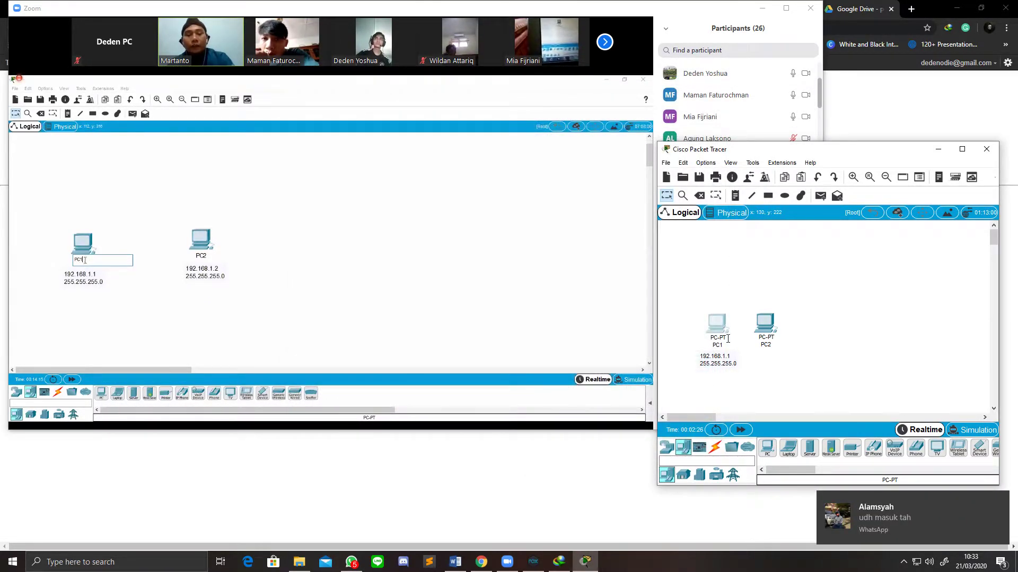
mouse_move(727, 341)
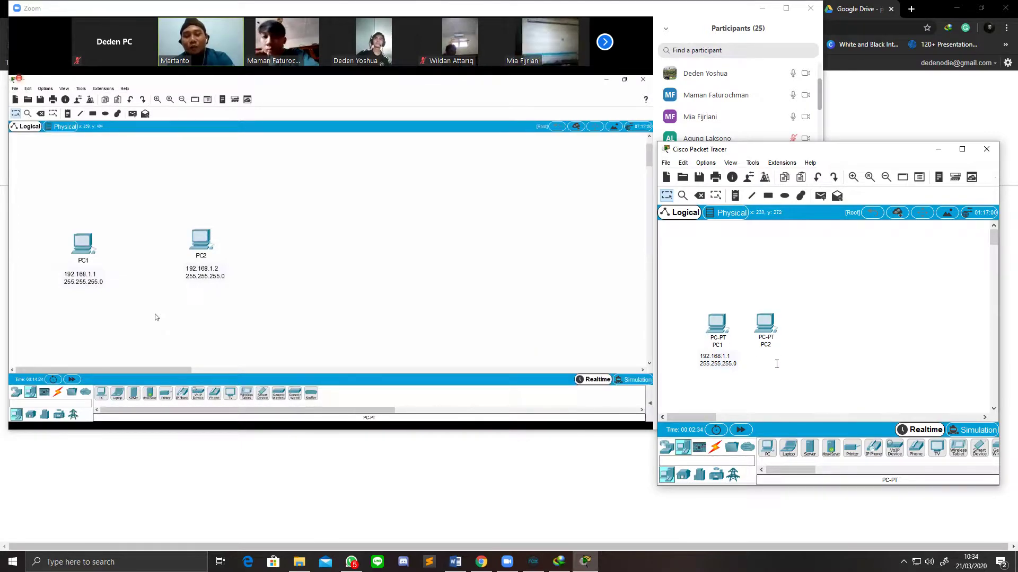
Step: Add a 192.168.1.2 / 255.255.255.0 note under PC2, aligned with PC1's note
key("n")
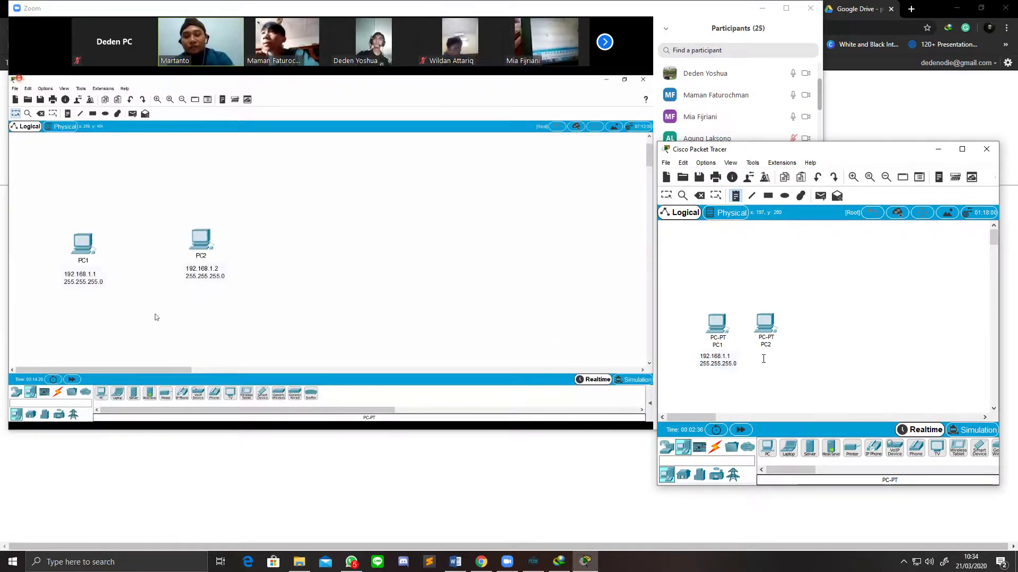
left_click(763, 358)
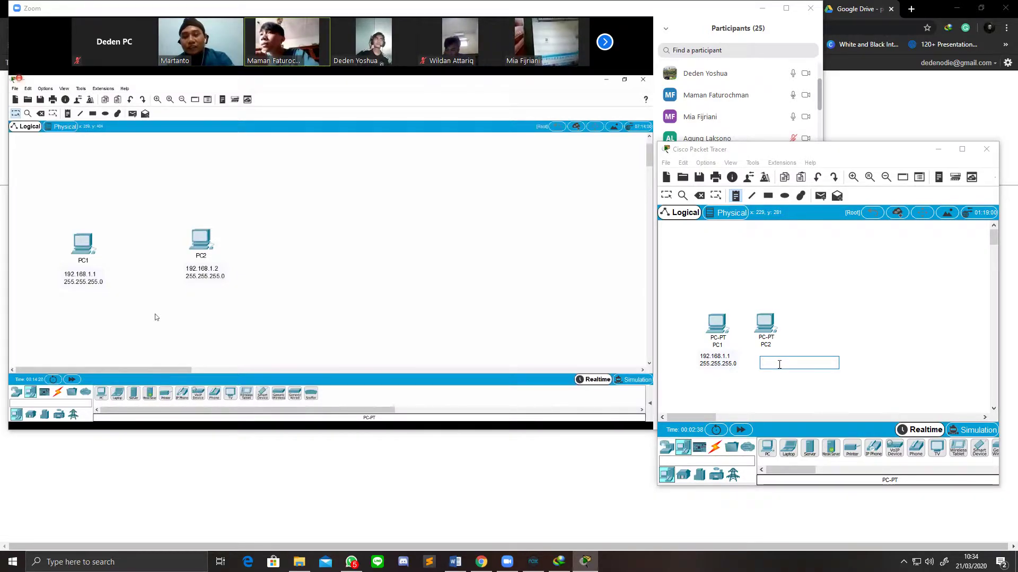
type("192.168.1.2")
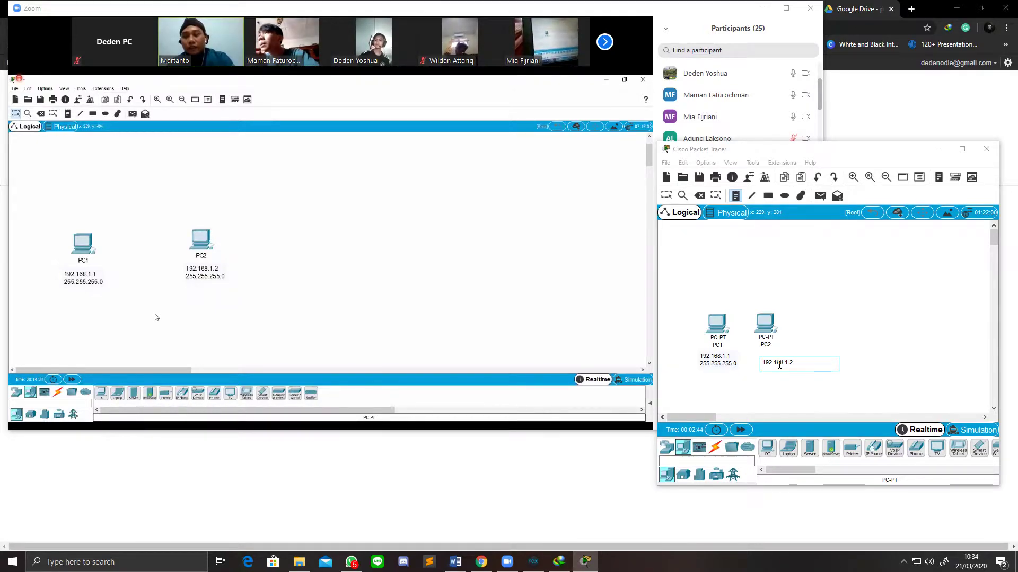
key("Return")
type("25")
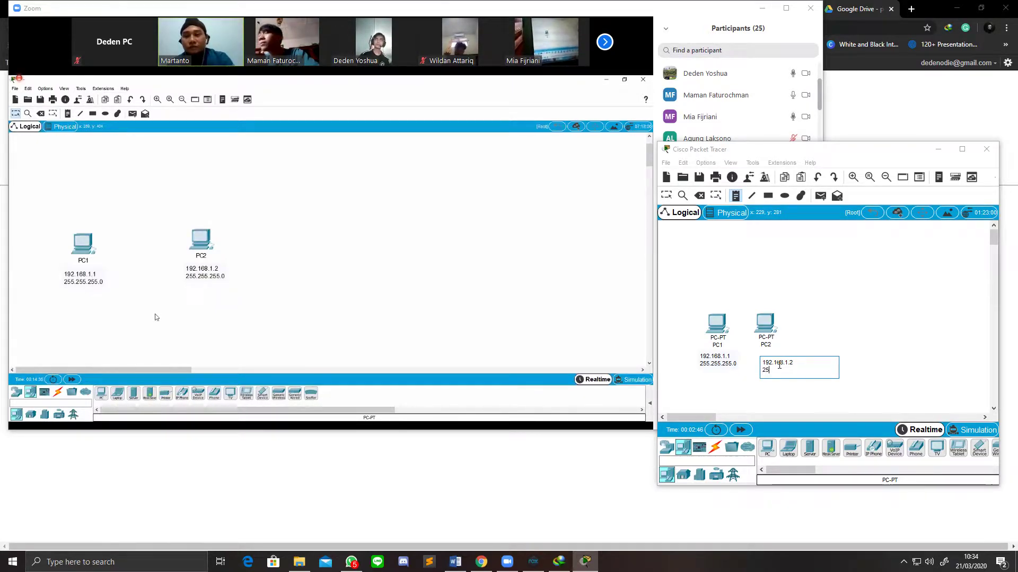
type("5.255.255.")
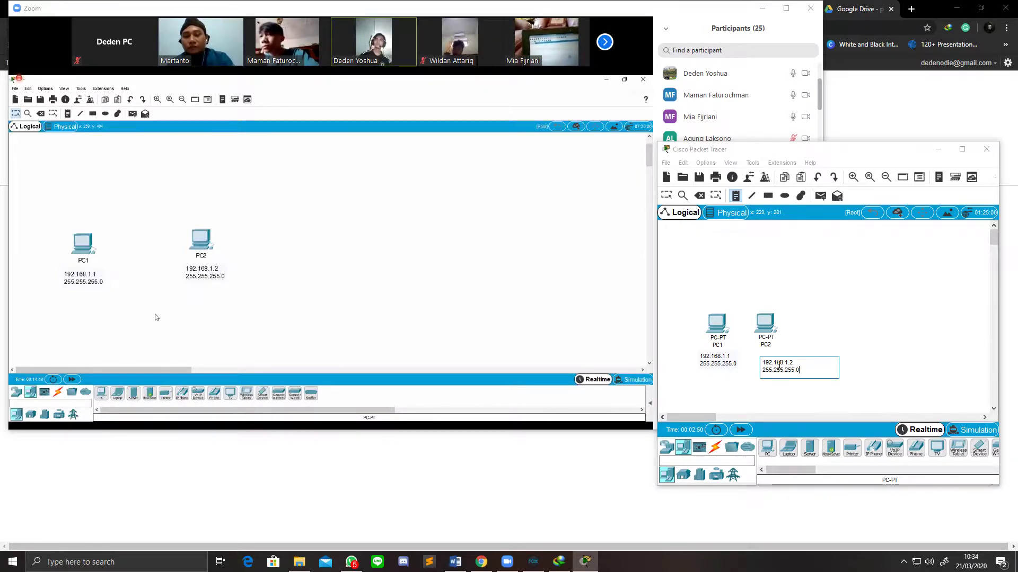
left_click(865, 323)
left_click(787, 369)
left_click(814, 354)
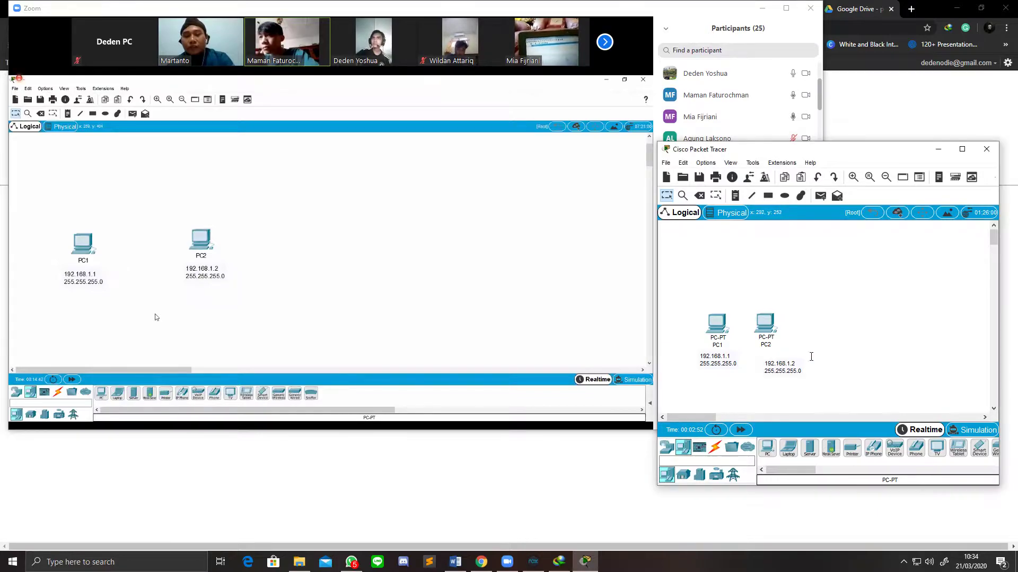
mouse_move(792, 364)
left_mouse_down()
mouse_move(779, 348)
mouse_move(777, 356)
left_mouse_up()
left_click(831, 340)
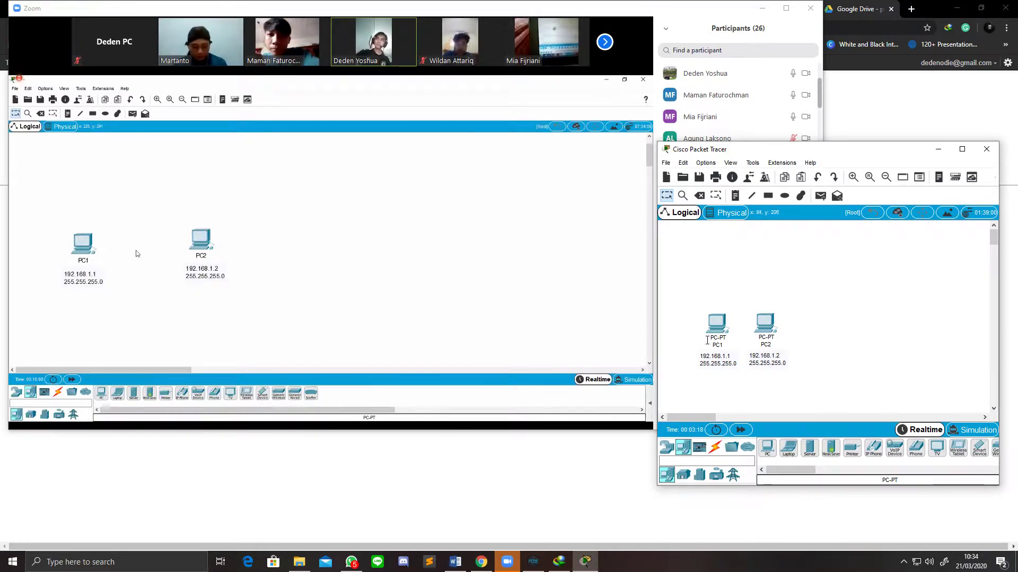
mouse_move(721, 334)
left_mouse_down()
mouse_move(731, 331)
mouse_move(717, 337)
left_mouse_up()
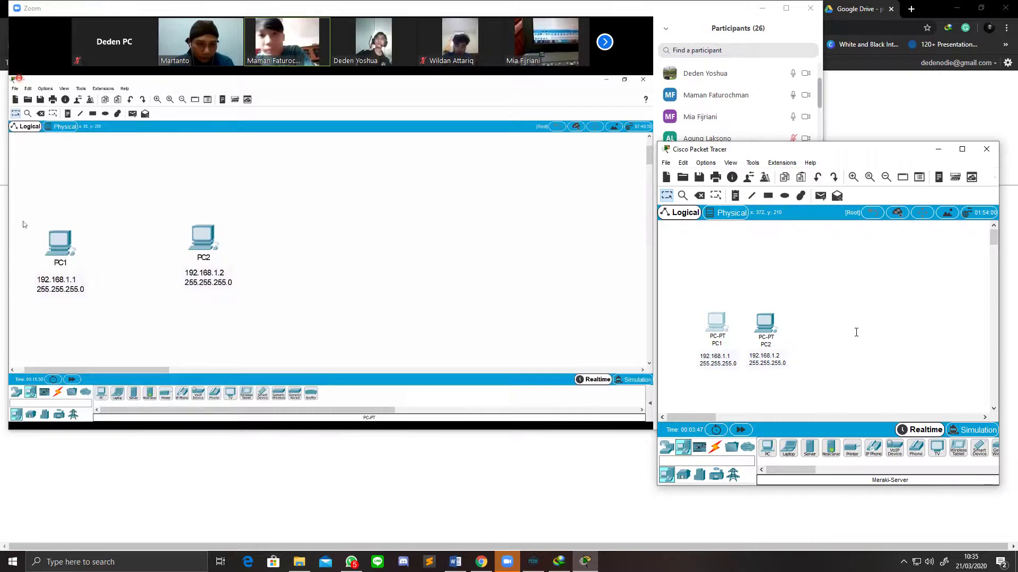
Step: Close the system tray popup and drag the Packet Tracer window slightly lower
left_click(904, 561)
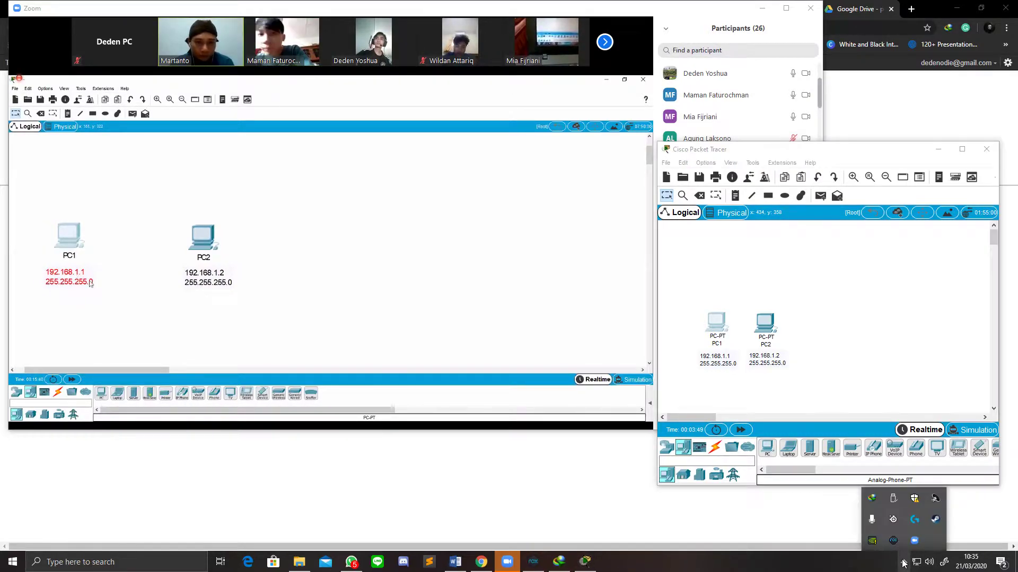
left_click(903, 561)
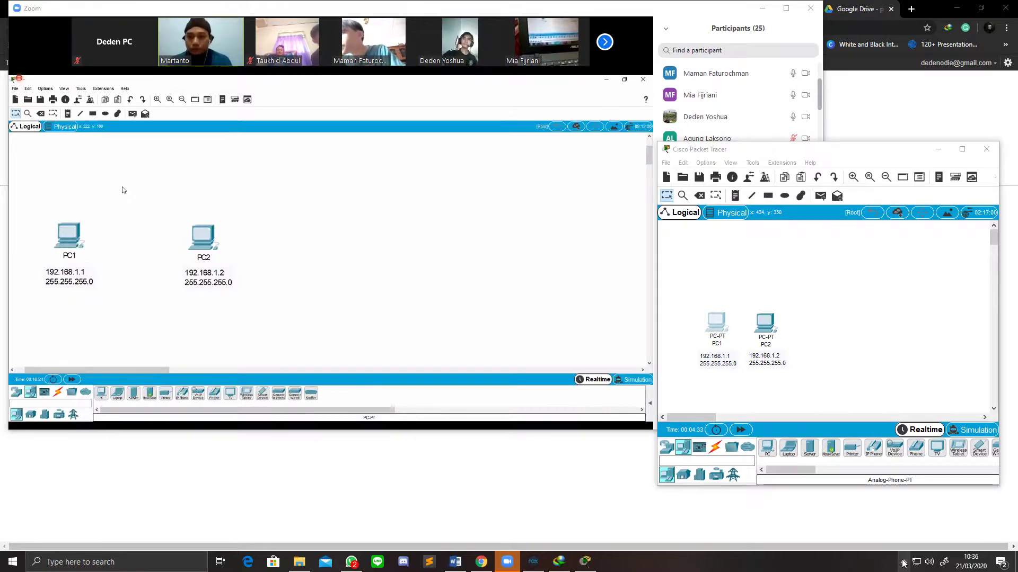
mouse_move(627, 360)
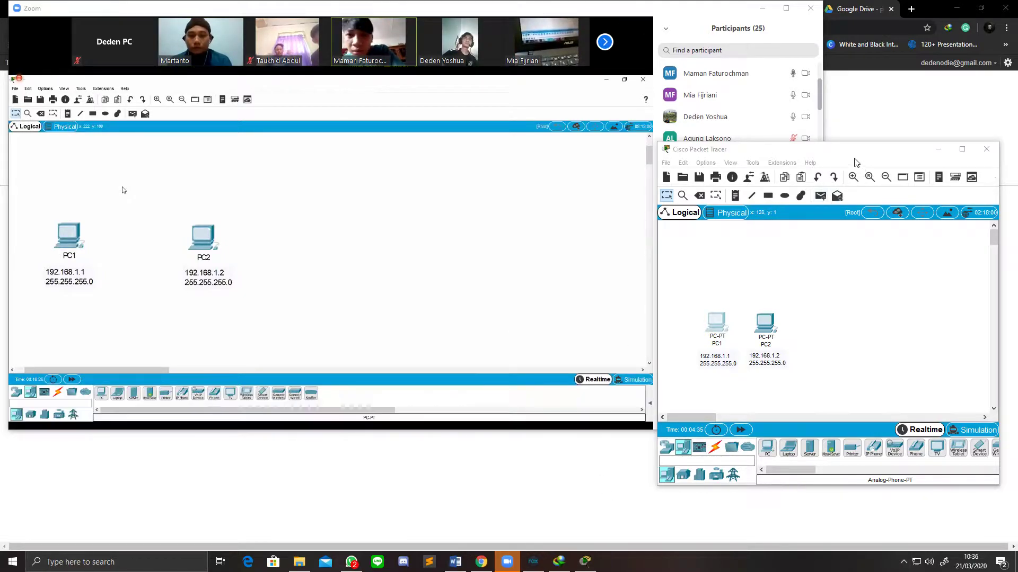
left_click_drag(844, 155, 844, 180)
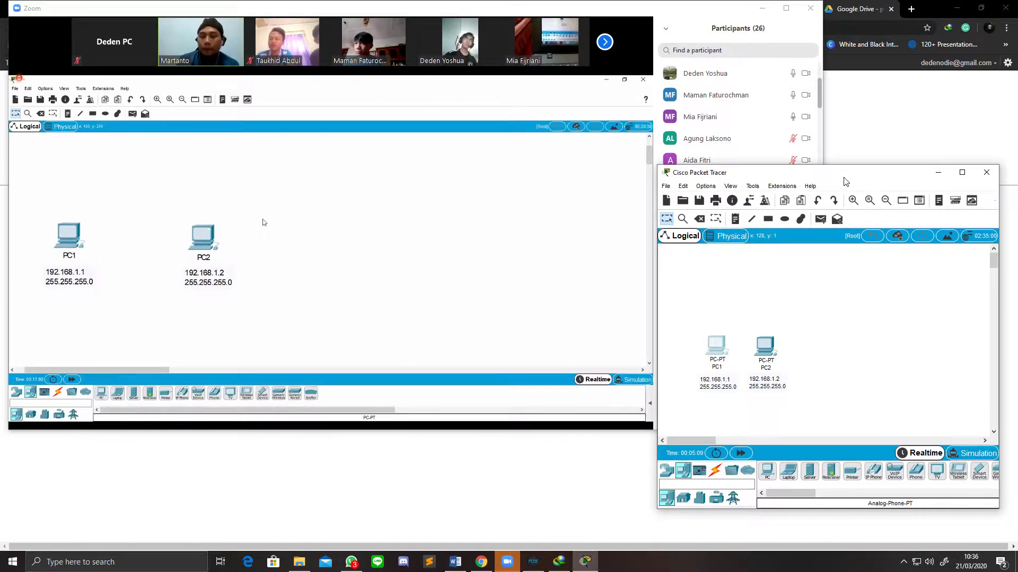
mouse_move(643, 227)
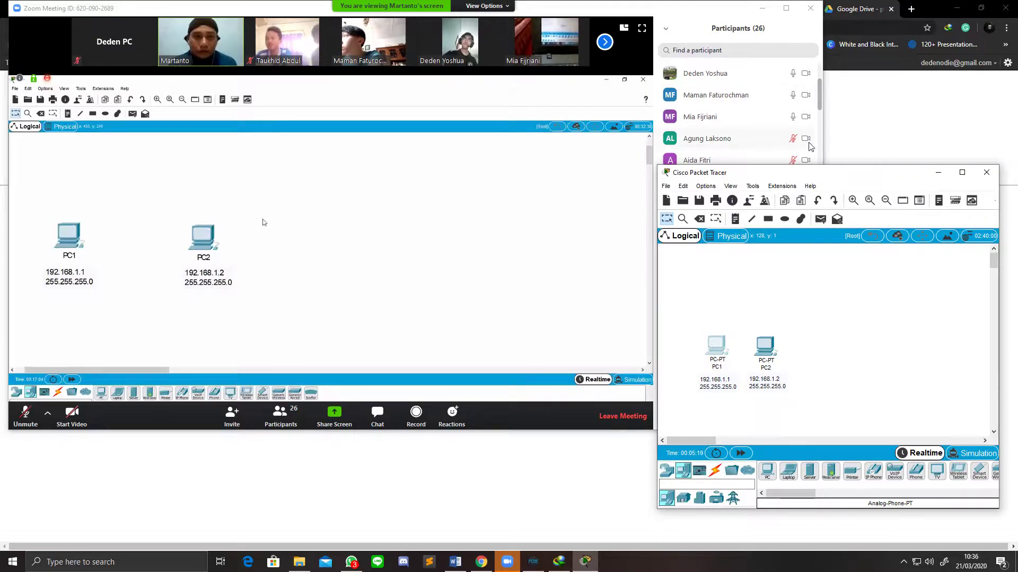
Step: Open the Zoom chat and privately send '7.2 ji'
left_click(605, 46)
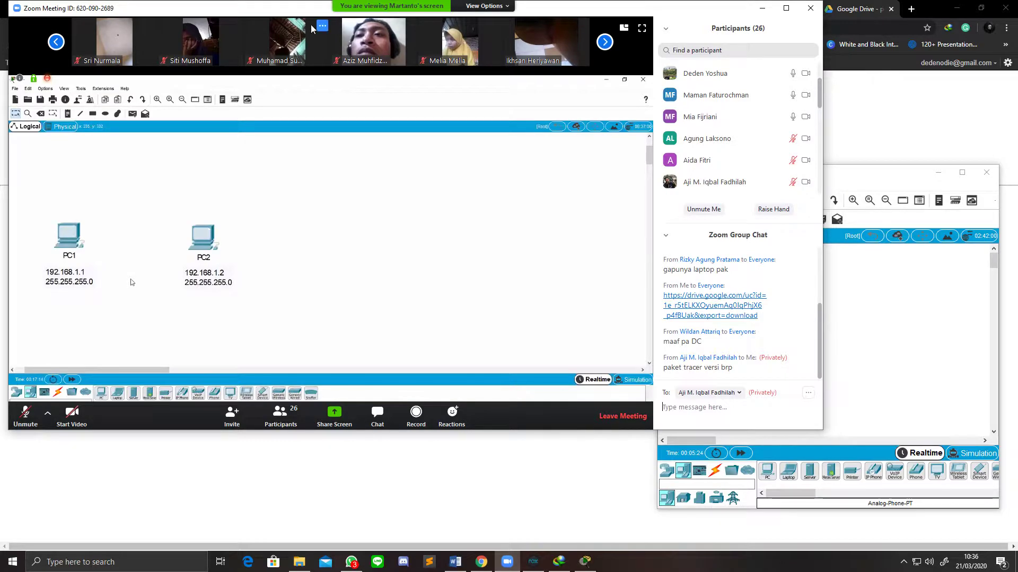
left_click(56, 42)
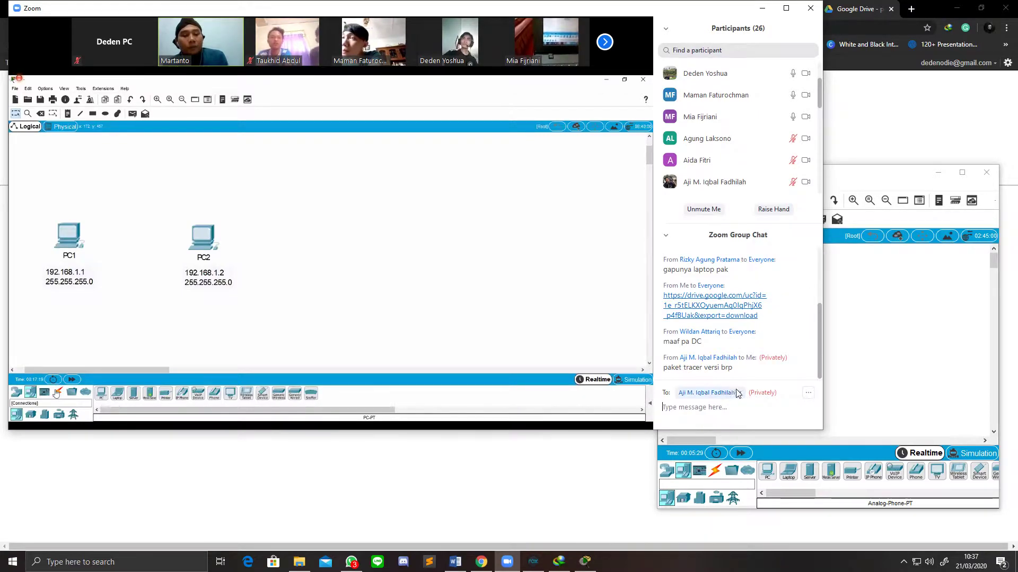
type("7.2 ji")
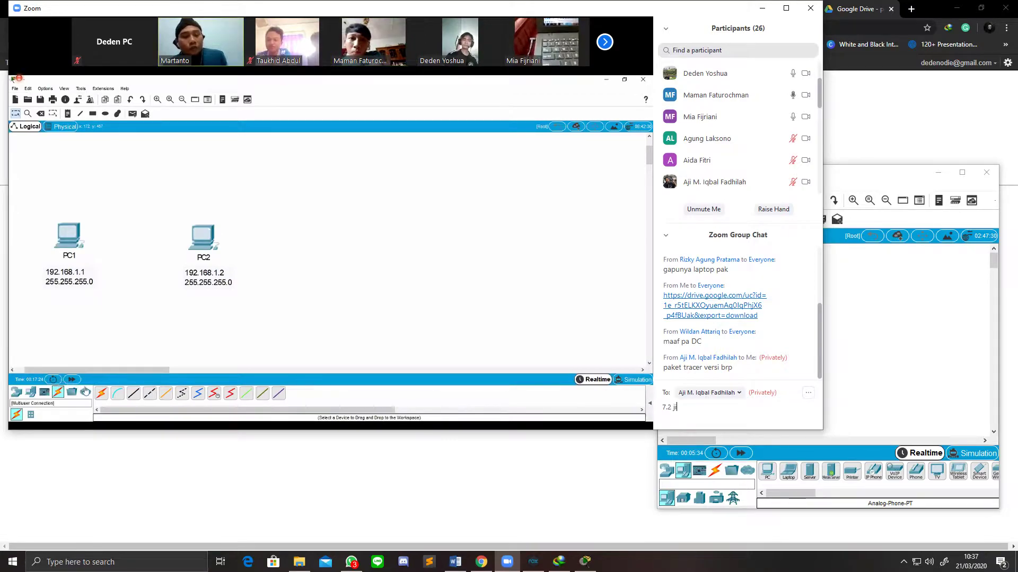
key("Return")
Step: Copy the Google Drive download link and send it in the private chat
scroll(736, 318, "up", 1)
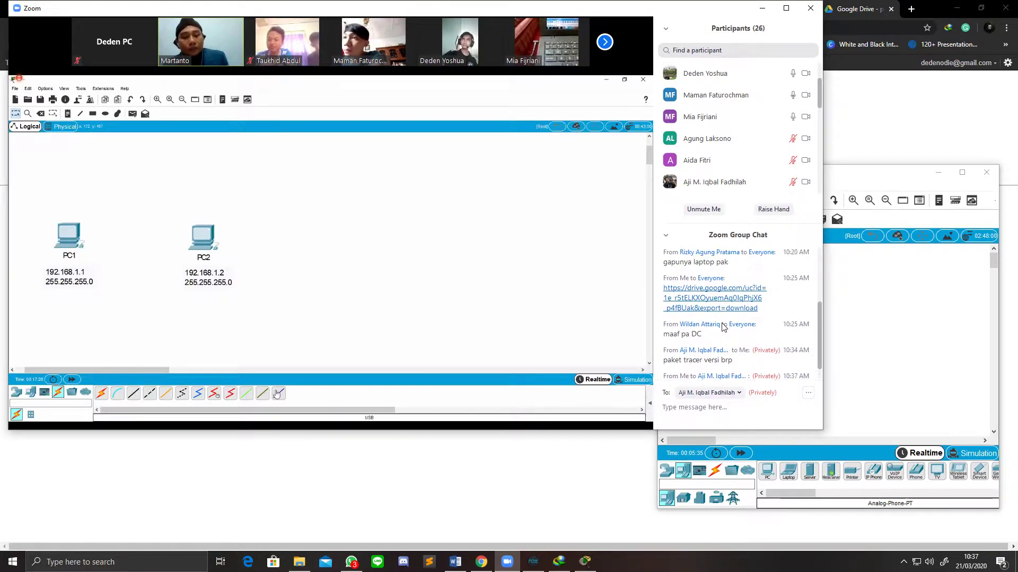
left_click_drag(664, 289, 762, 317)
key("ctrl+c")
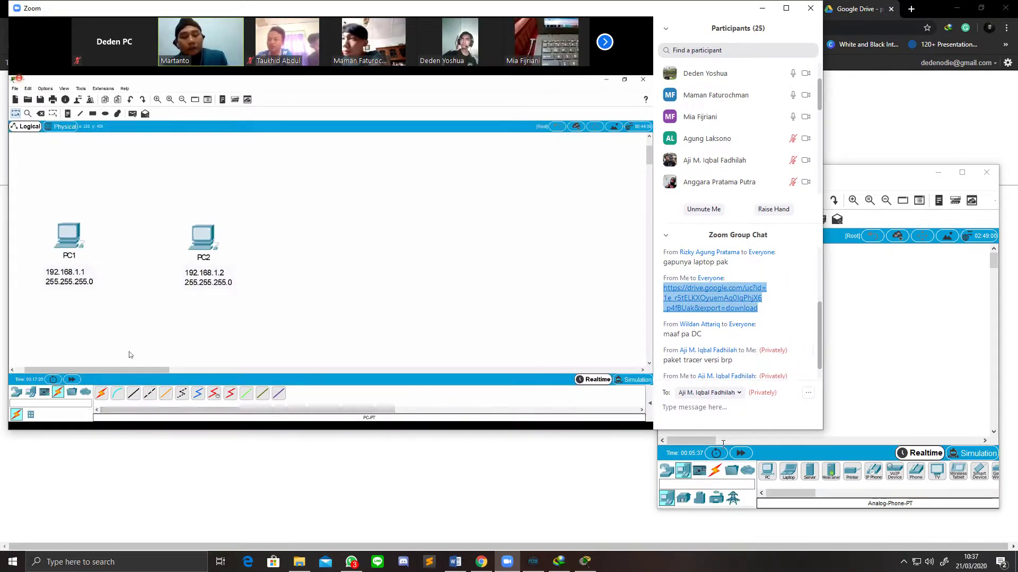
left_click(737, 417)
key("ctrl+v")
key("Return")
Step: Send 'itu udh ad di googledrive' and return to the Packet Tracer window
type("itu udh ad di googl")
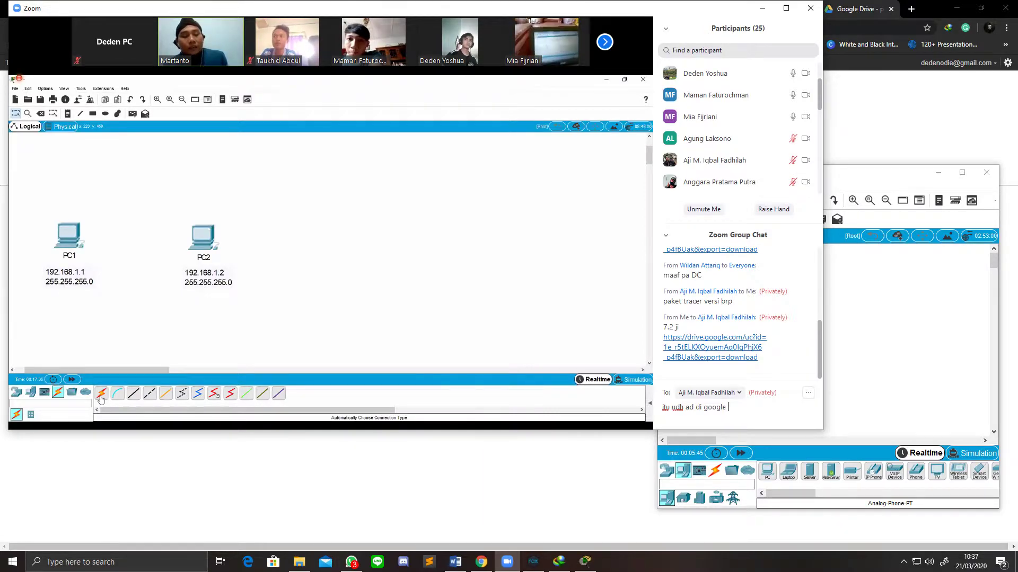
type("dt")
key("BackSpace")
type("rive")
key("Return")
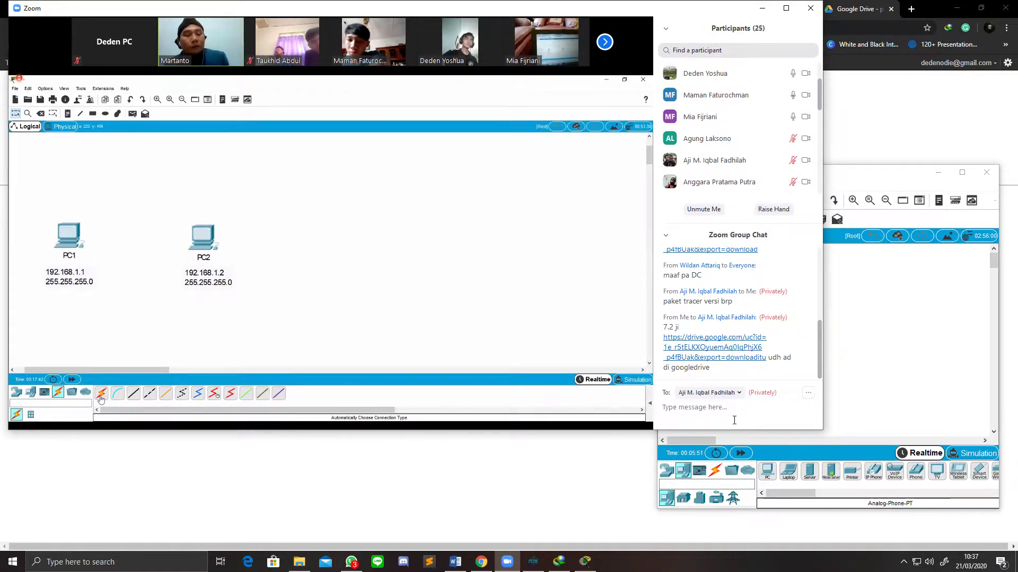
left_click(902, 362)
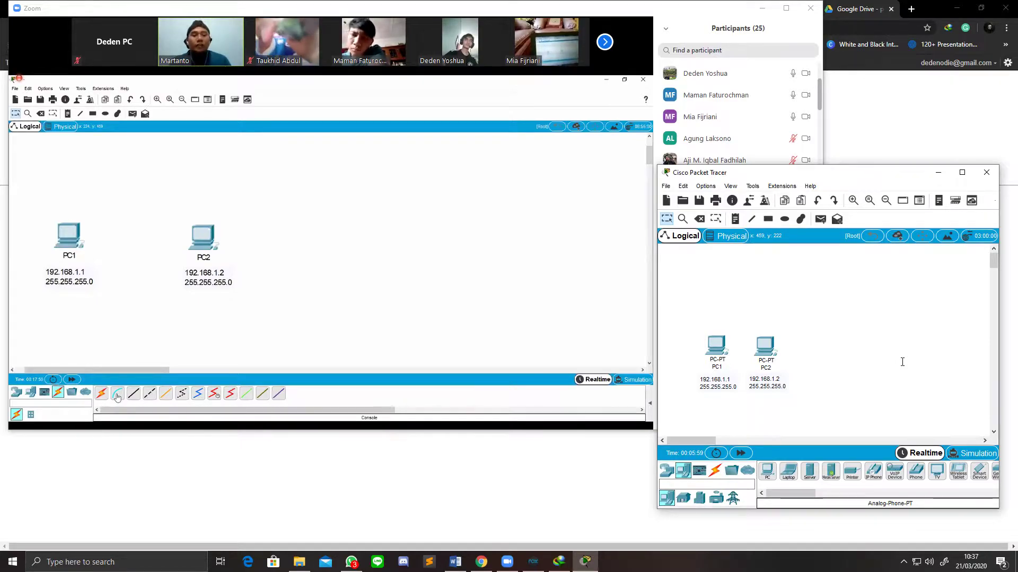
Step: Show the Connections (lightning bolt) cable types in the device-type panel
left_click(720, 473)
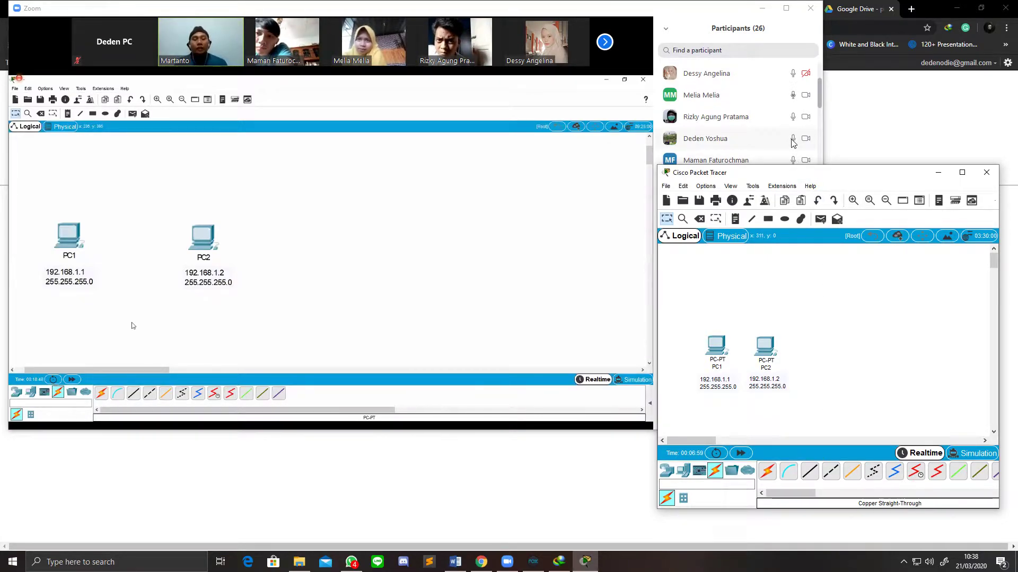
Step: Read the new WhatsApp chat messages, then show the Downloads folder in File Explorer
left_click(351, 562)
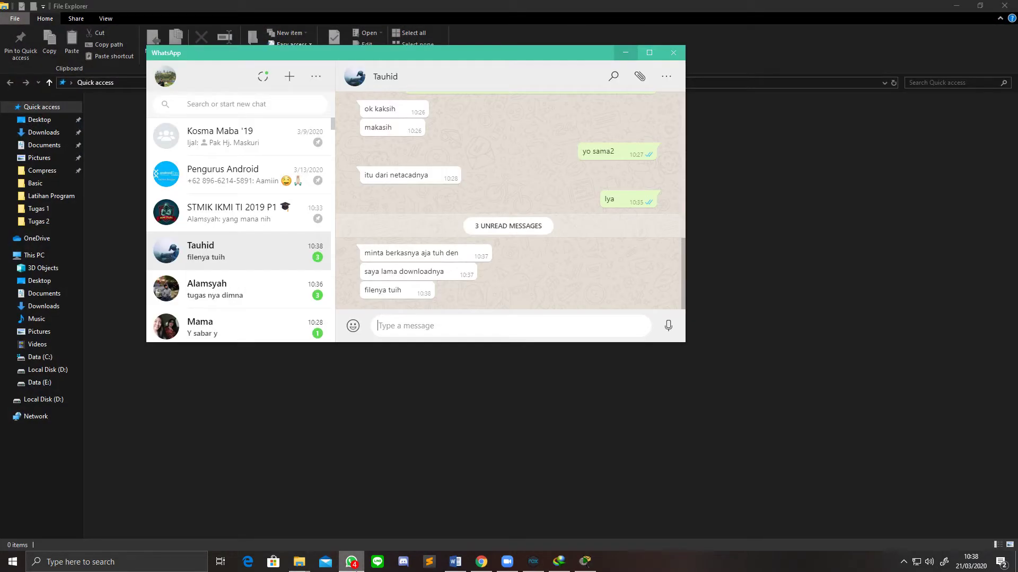
left_click(44, 132)
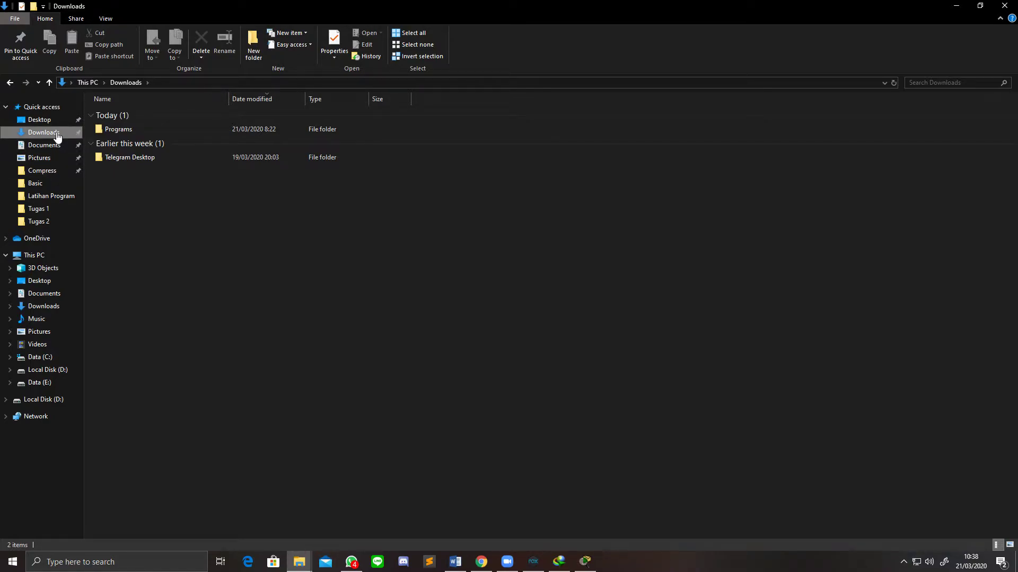
Step: Browse Data (E:) > Download-an > File > Compress and select the Packet Tracer 7.2.1 zip
double_click(124, 128)
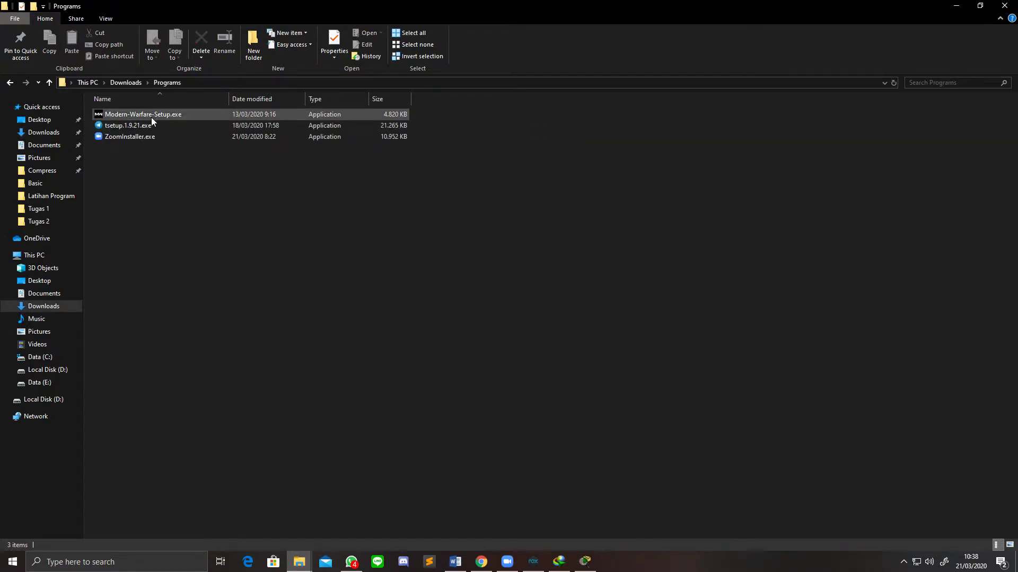
left_click(55, 137)
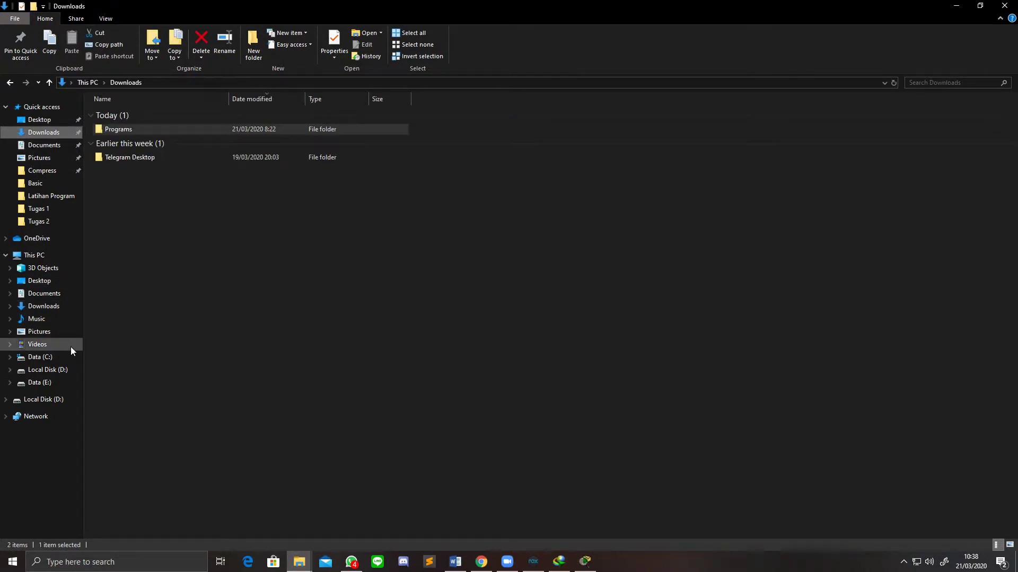
left_click(71, 380)
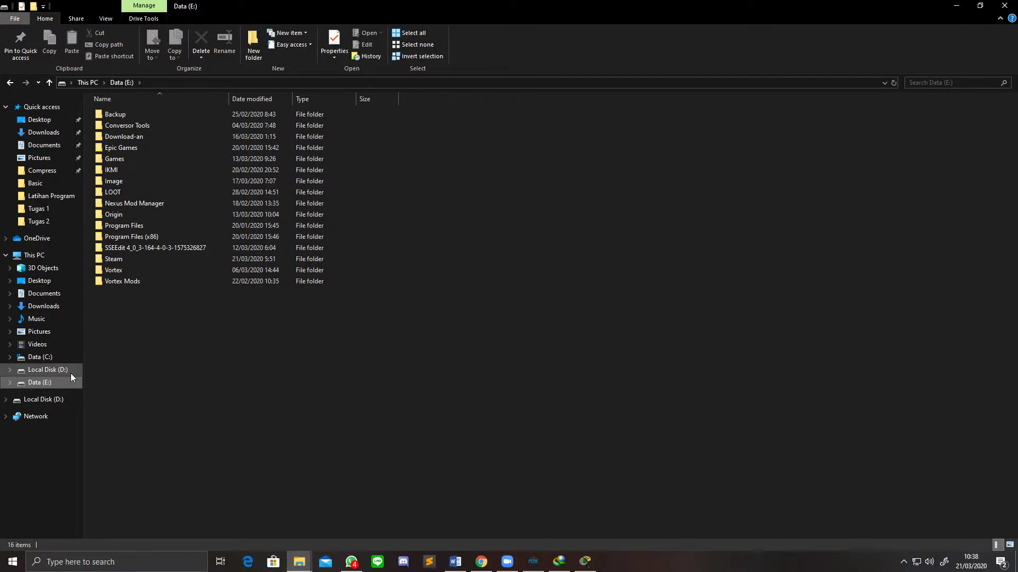
left_click(71, 373)
left_click(63, 382)
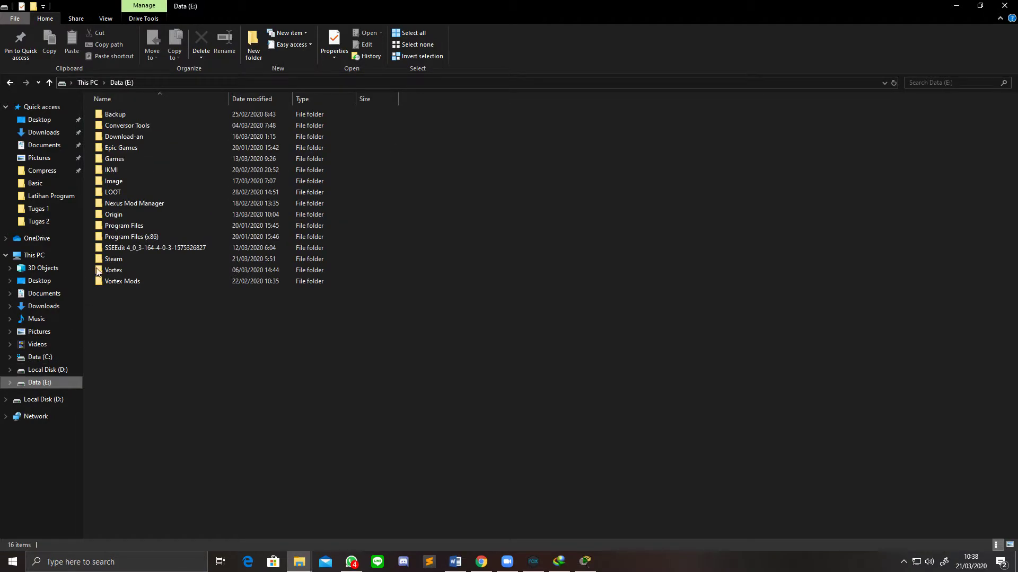
double_click(130, 136)
double_click(142, 112)
double_click(139, 114)
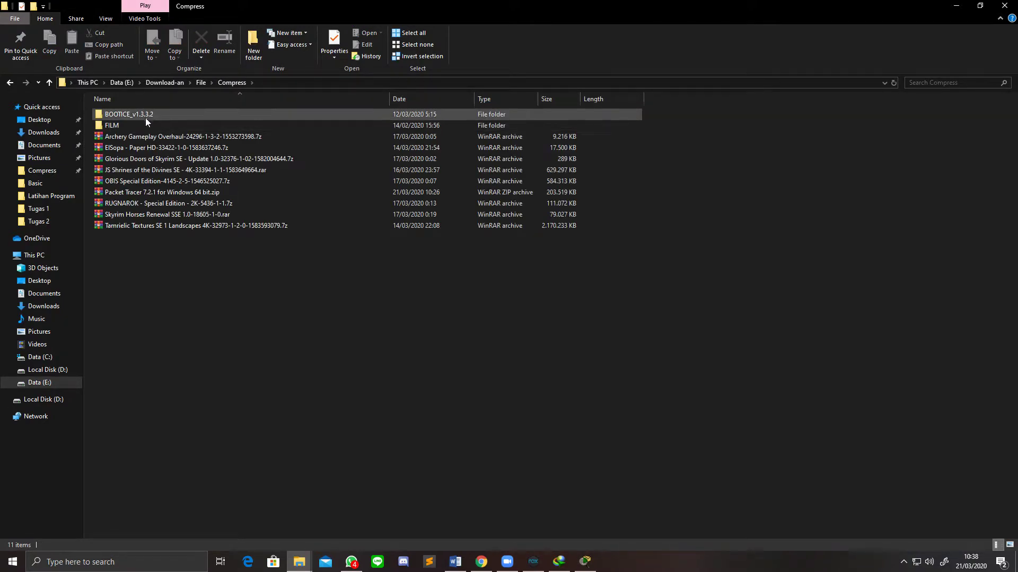
left_click(145, 192)
Step: Drag the Packet Tracer zip into the WhatsApp chat, then cancel the attachment preview
left_click(362, 566)
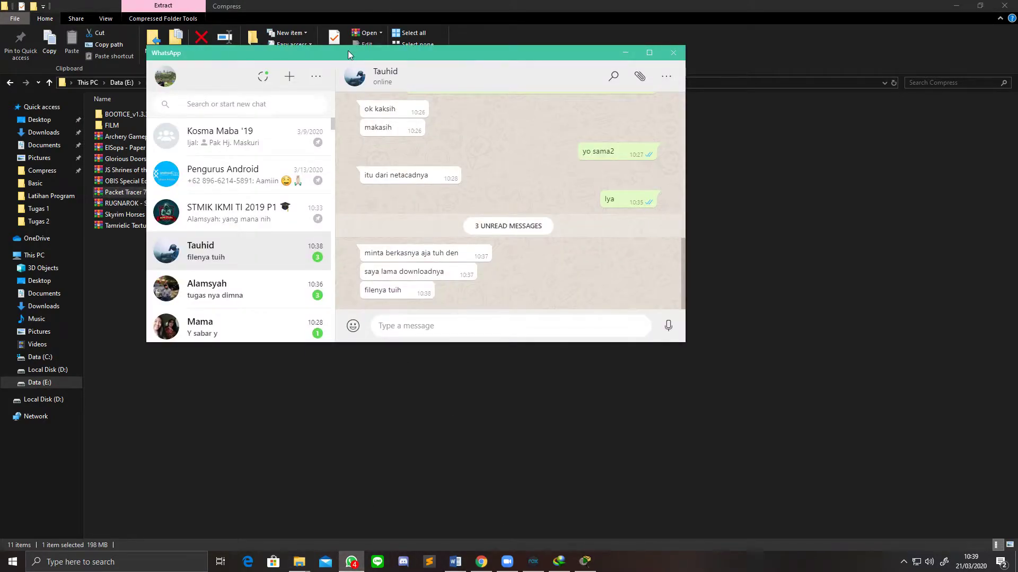
left_click_drag(348, 55, 505, 89)
left_click_drag(134, 192, 666, 302)
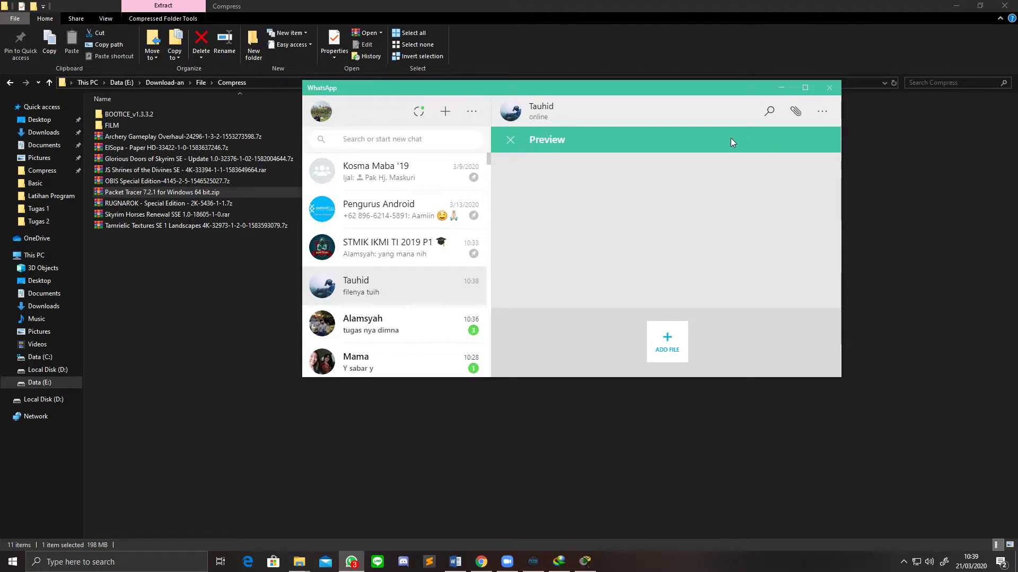
left_click(510, 140)
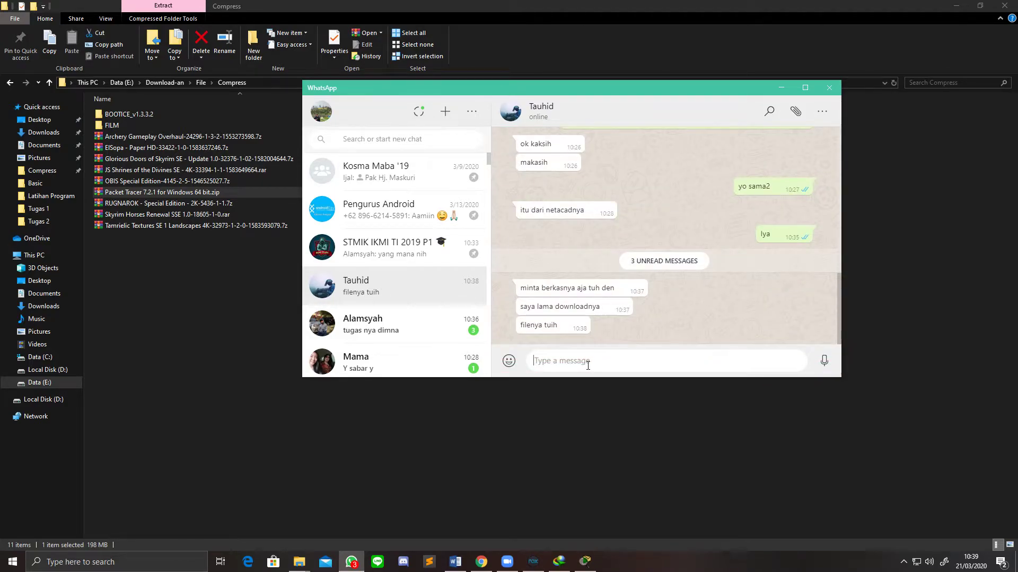
Step: Send 'gak bisa kirim wa', 'kebesaran', the pasted Google Drive link, and an uploaded-to-Drive note
type("gak bisa kirim wa")
key("Return")
type("ke")
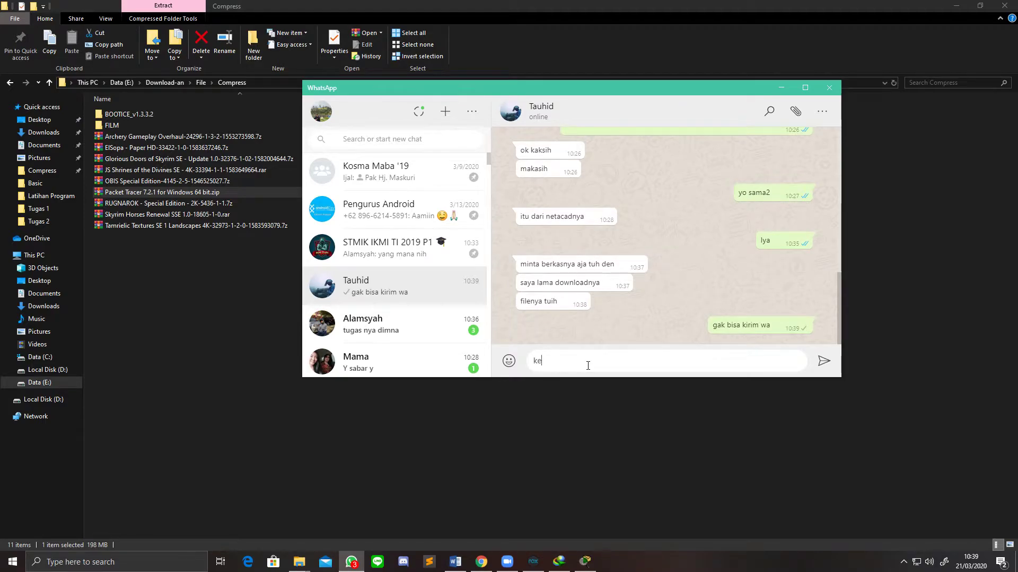
type("besaran")
key("Return")
key("Return")
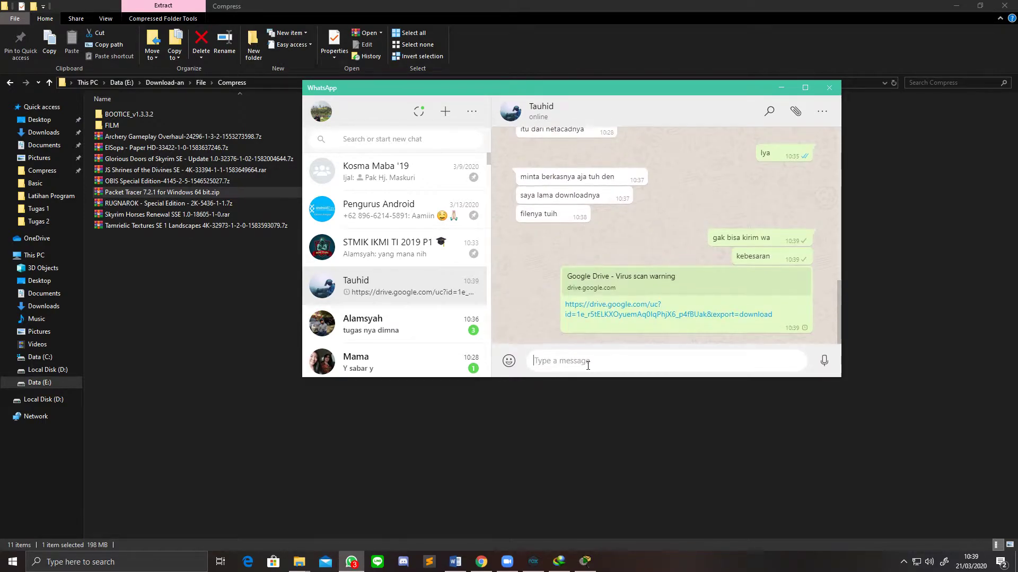
type("iut")
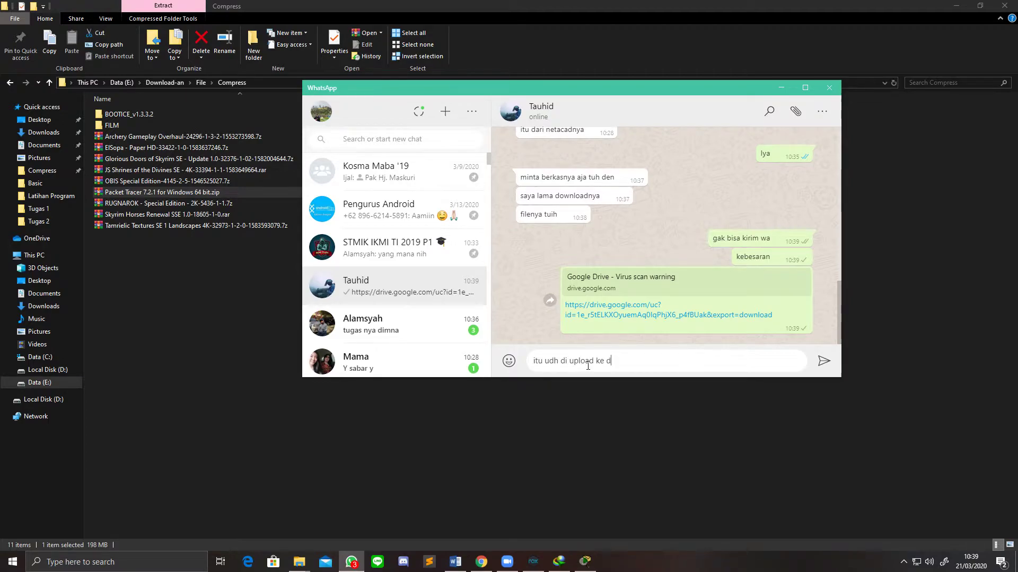
key("Return")
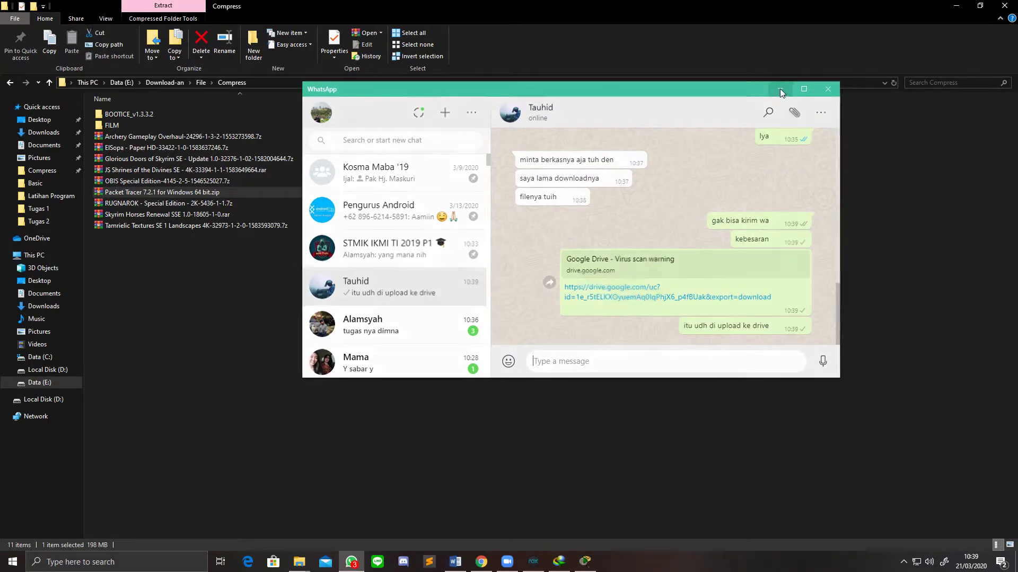
Step: Minimize WhatsApp and File Explorer so Packet Tracer is back in front
left_click(781, 87)
double_click(549, 7)
left_click(549, 6)
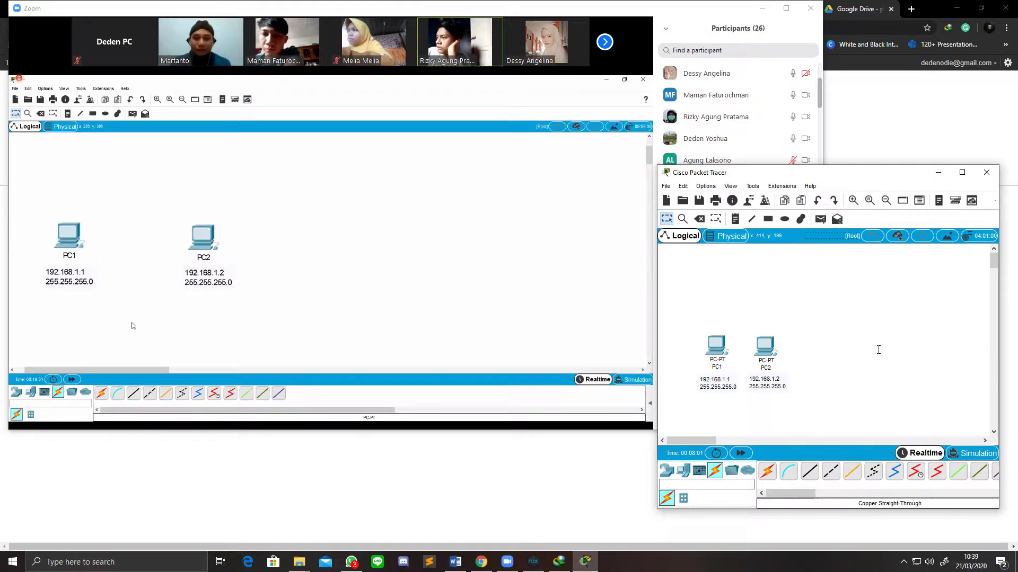
mouse_move(150, 395)
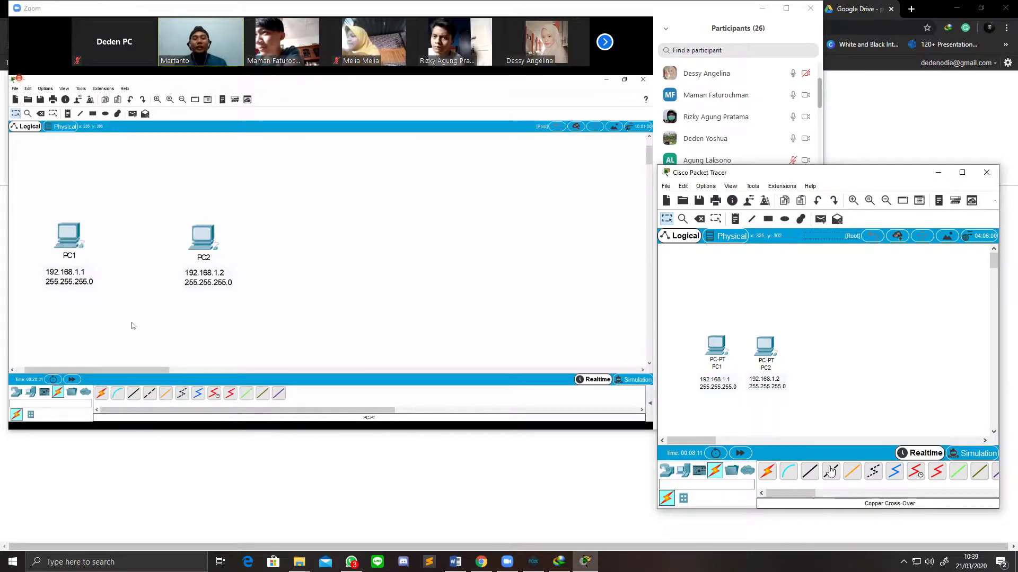
Step: Nudge PC1 slightly to the left in the workspace
left_click_drag(681, 313, 756, 421)
left_click_drag(716, 346, 692, 347)
left_click(737, 350)
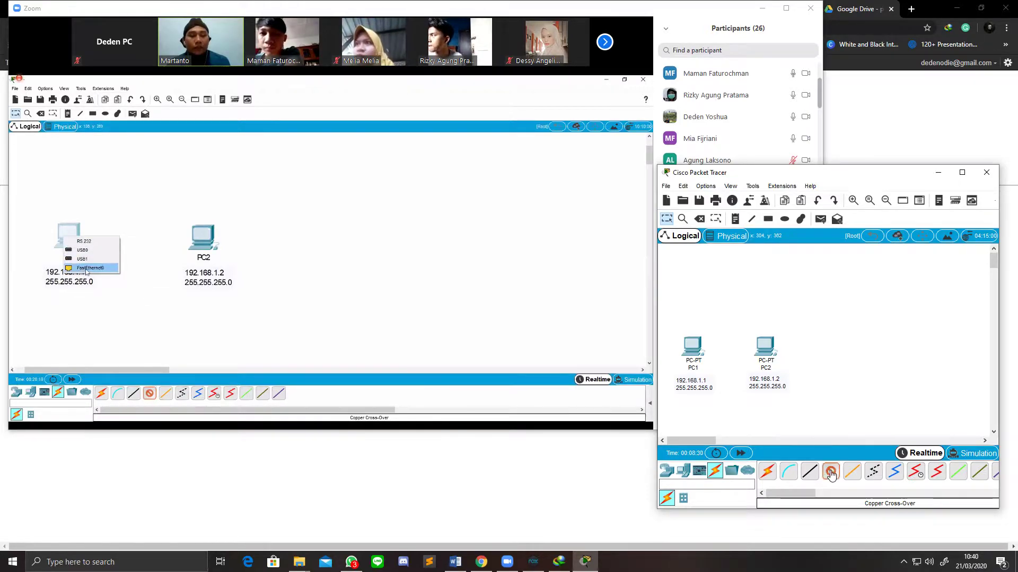
Step: Run a Copper Cross-Over cable from PC1's FastEthernet0 to PC2's port list
left_click(831, 474)
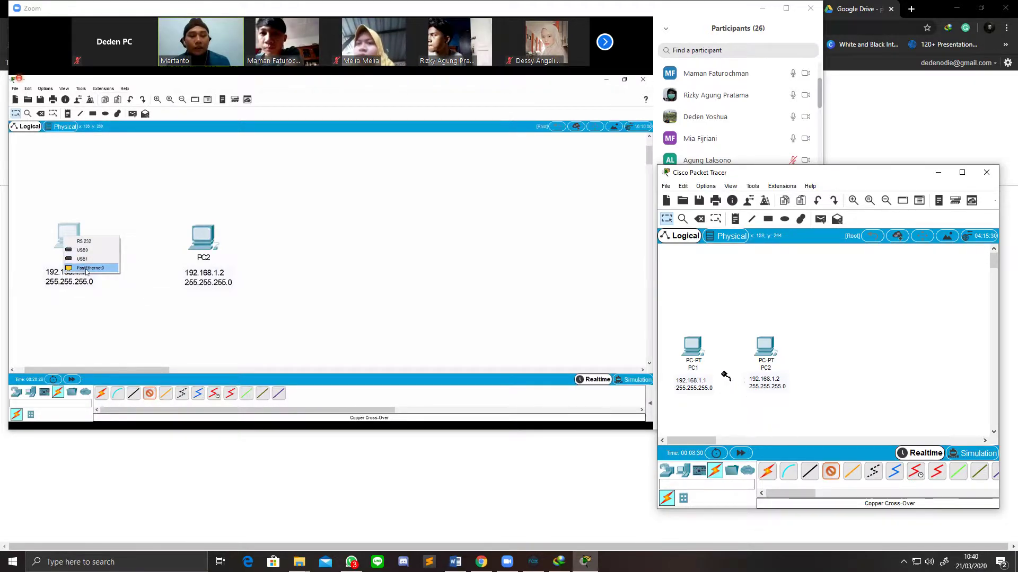
left_click(692, 350)
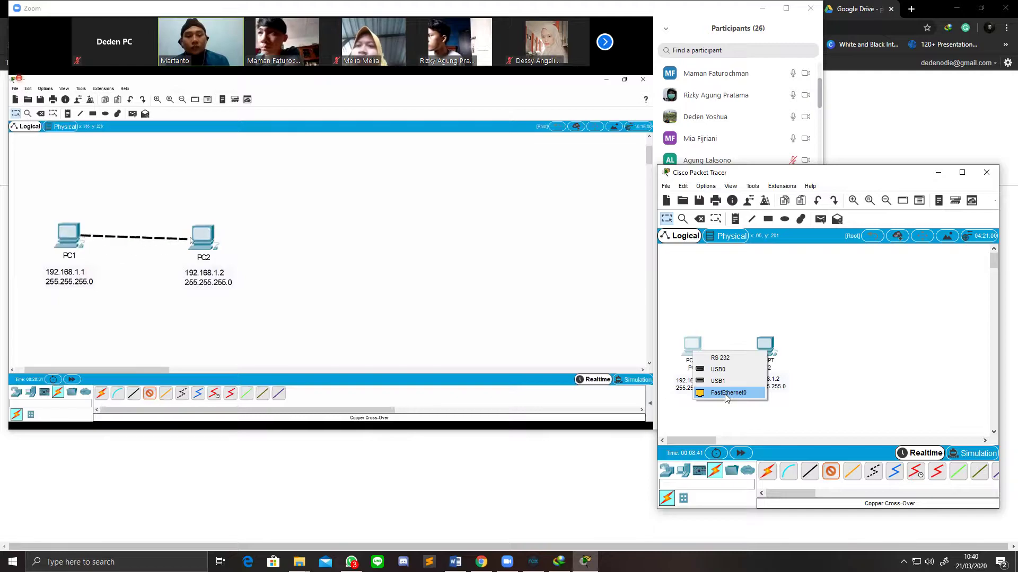
left_click(726, 393)
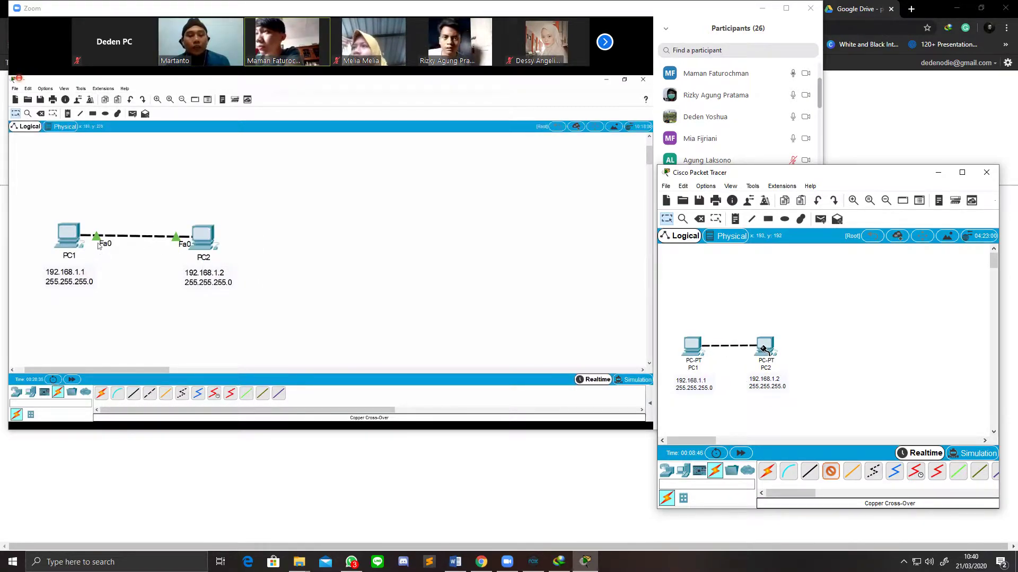
left_click(763, 347)
Step: Plug the cable into PC2's FastEthernet0, showing Fa0 labels at both link ends
left_click(777, 388)
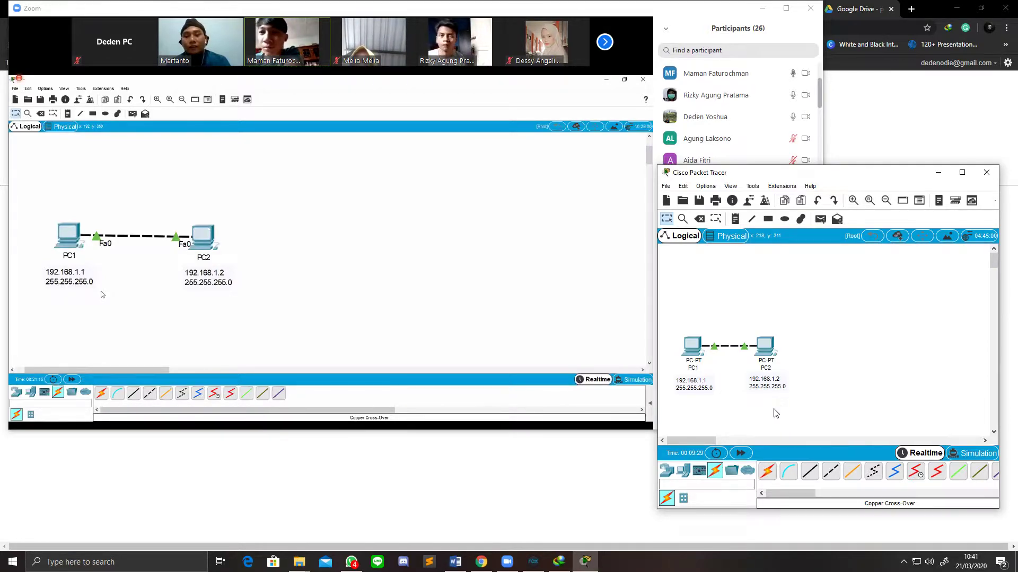
mouse_move(708, 347)
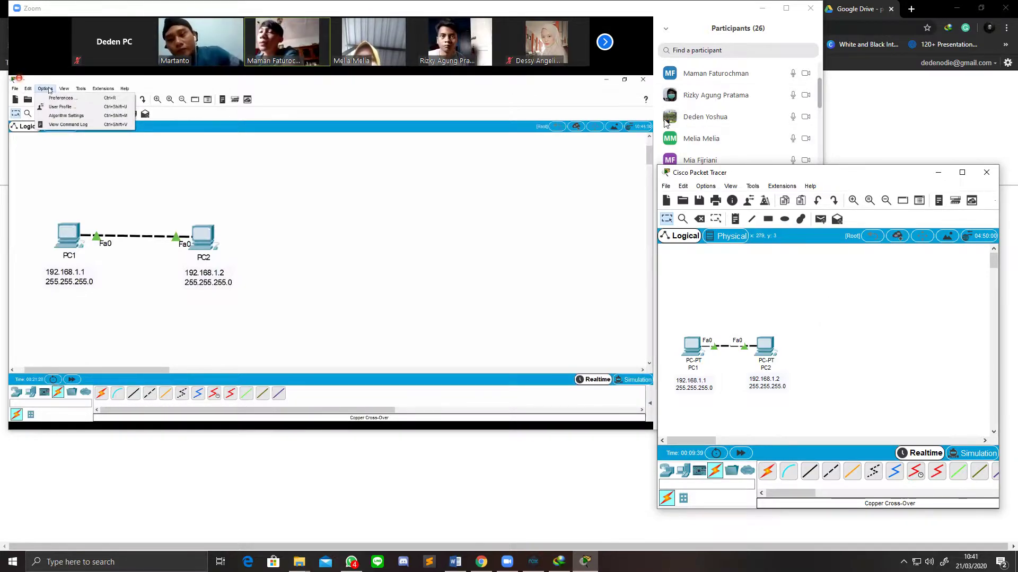
Step: Open Preferences and enable Always Show Port Labels in Logical Workspace
left_click(708, 186)
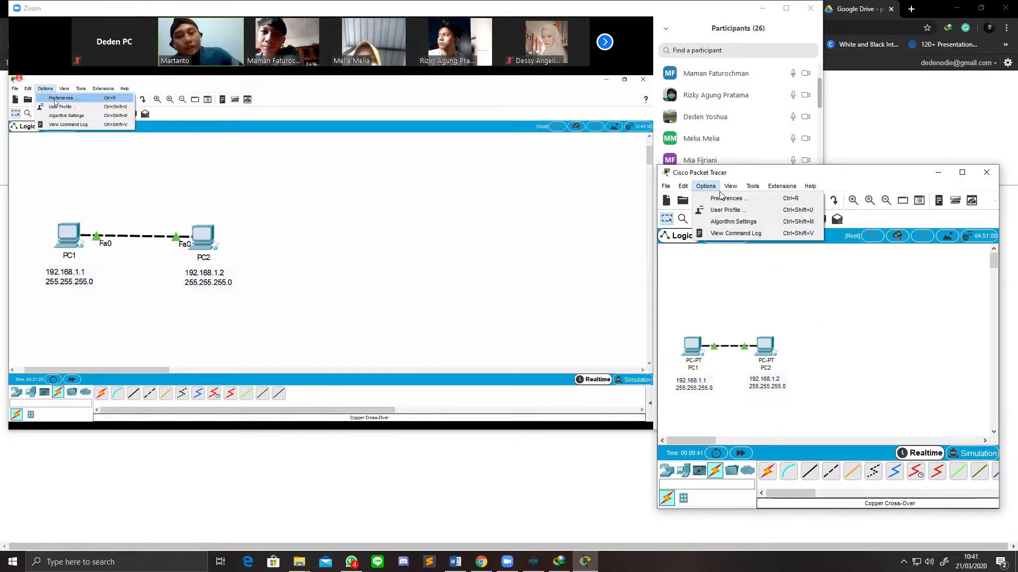
left_click(721, 198)
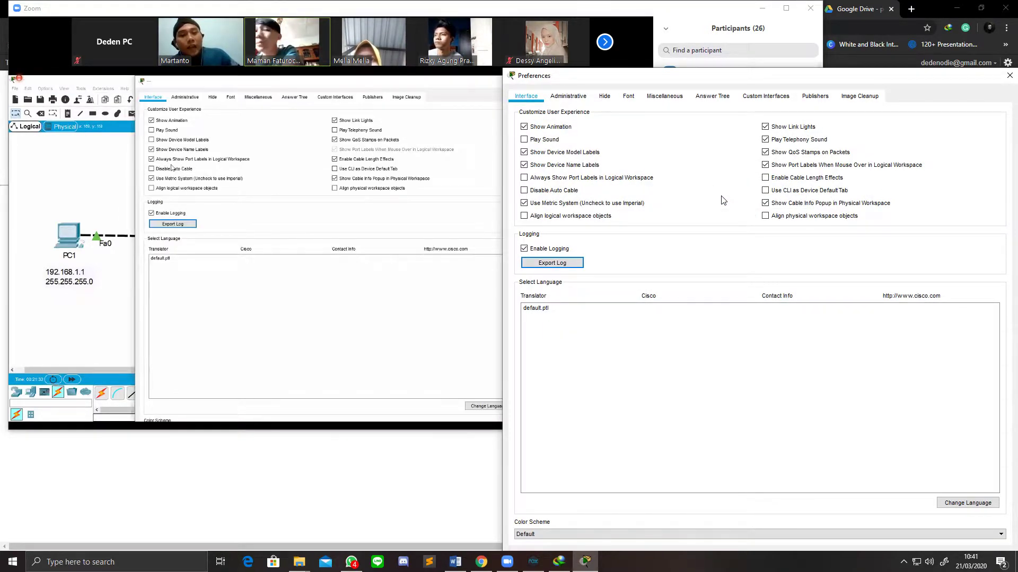
left_click(602, 179)
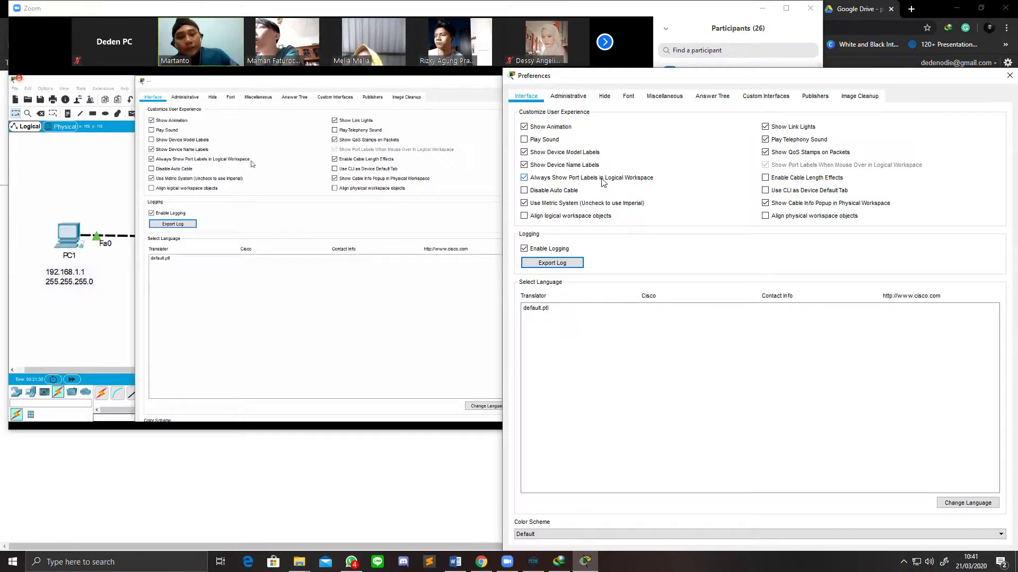
left_click_drag(774, 81, 715, 42)
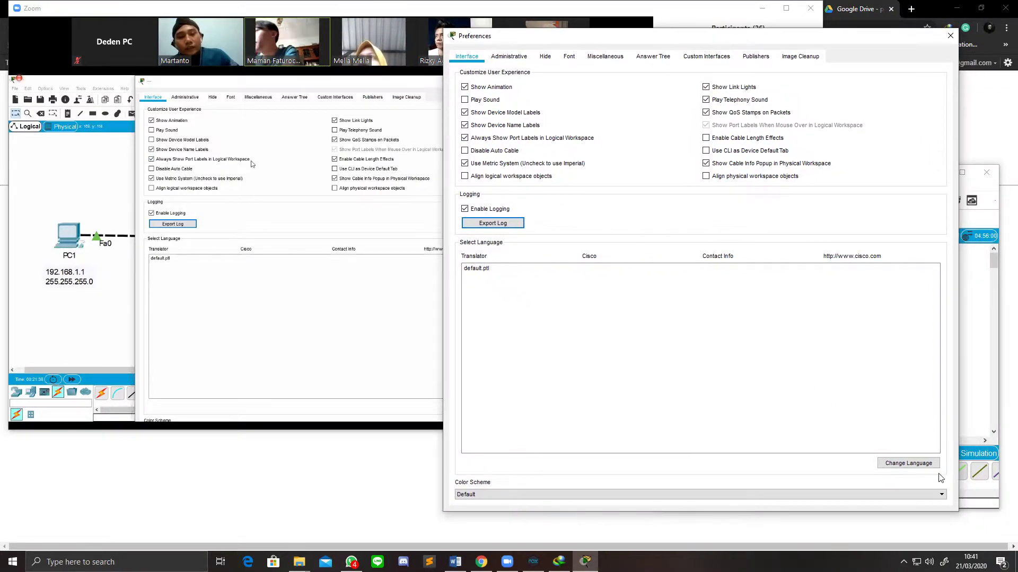
Step: Dismiss the language-change notice and enable Cable Length Effects on the Interface tab
left_click(908, 464)
left_click(716, 320)
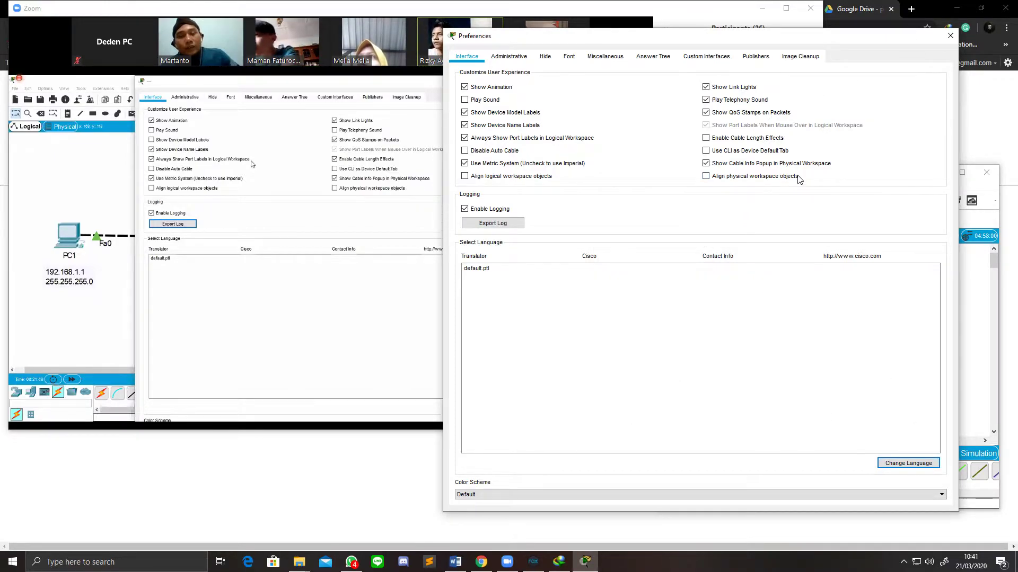
left_click(505, 56)
left_click(466, 56)
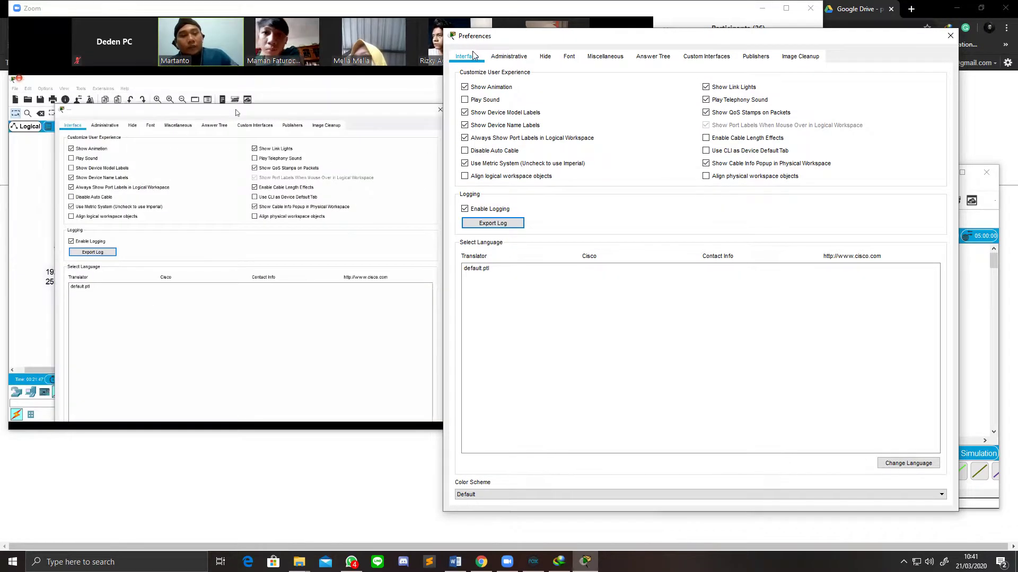
left_click_drag(636, 40, 682, 63)
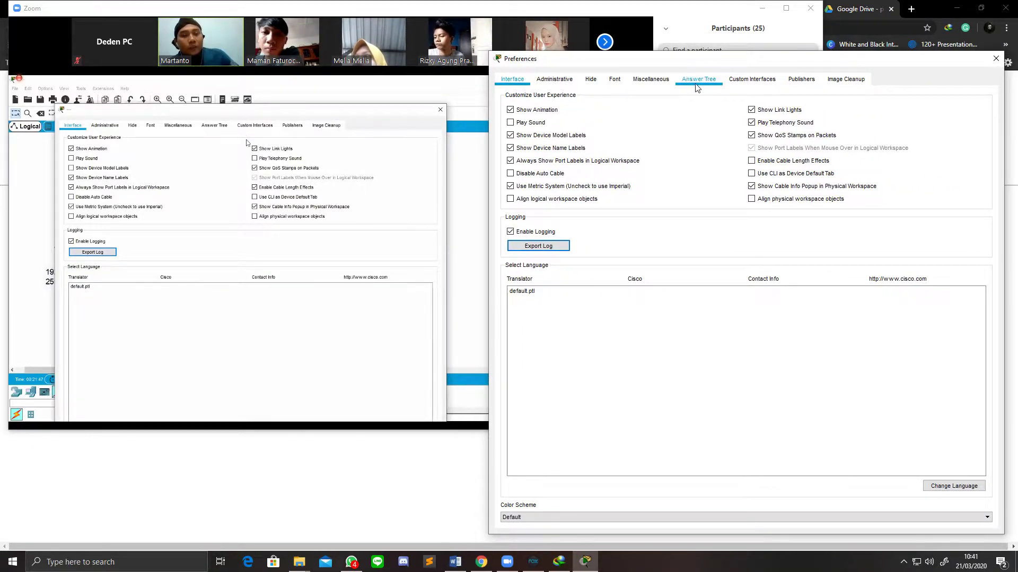
left_click(777, 162)
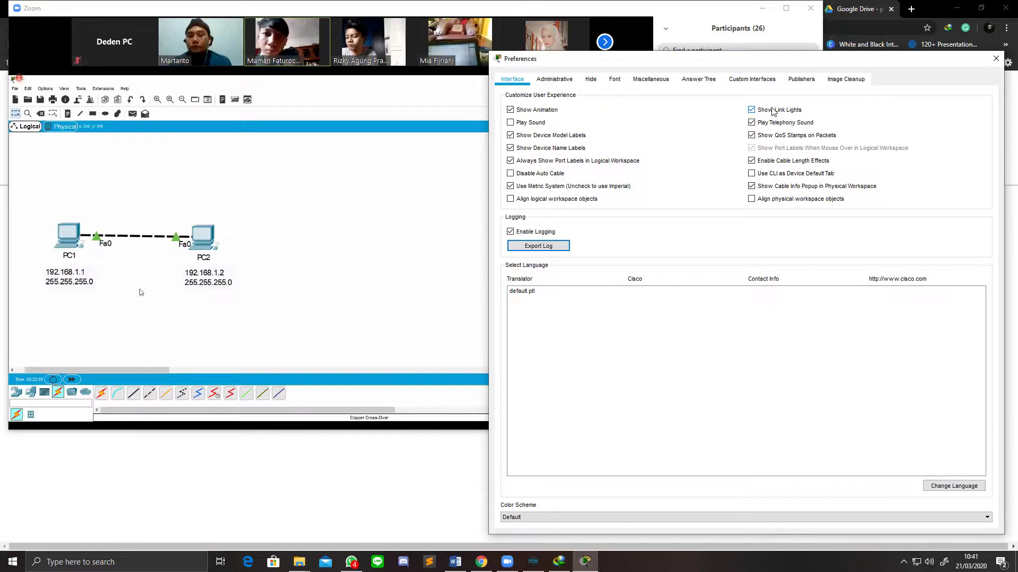
Step: Close Preferences to show the PC1–PC2 Fa0 link with PC-PT model labels
left_click(995, 59)
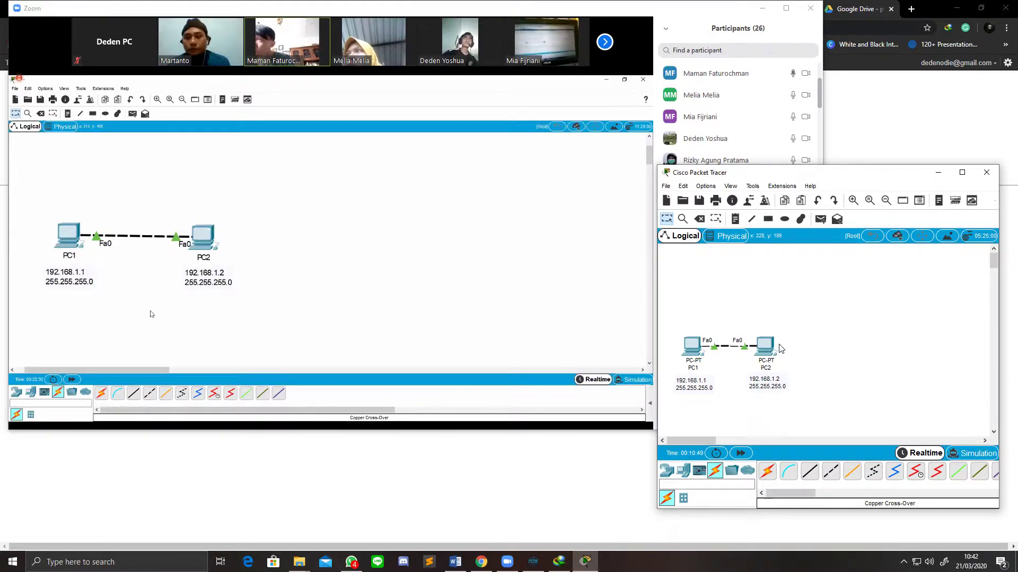
mouse_move(775, 350)
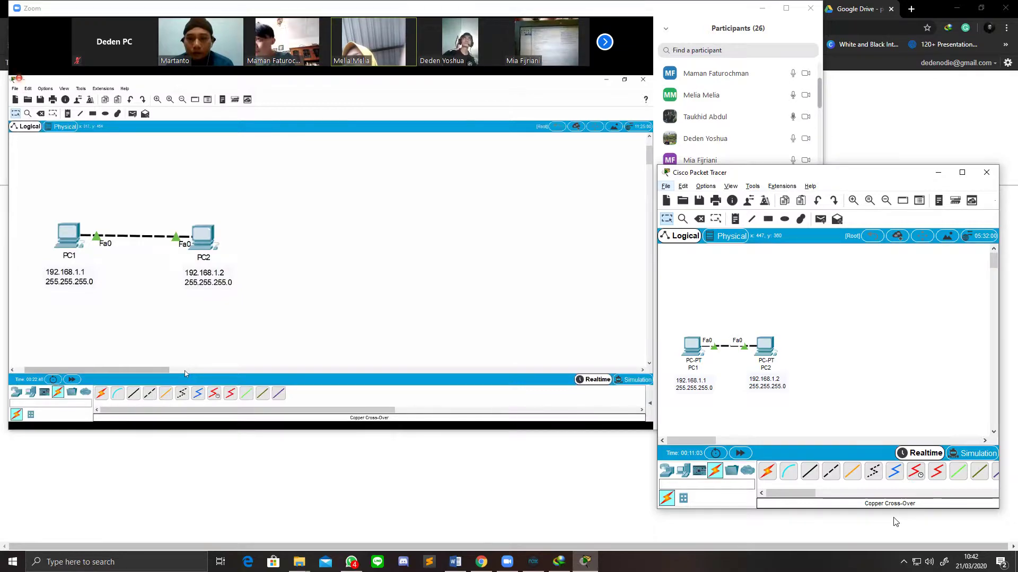
key("alt+z")
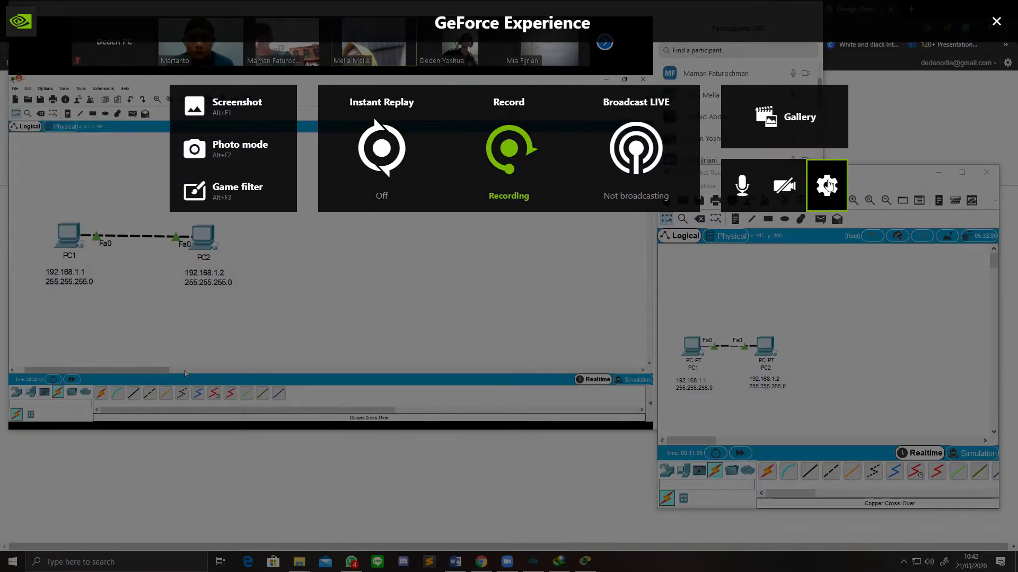
left_click(827, 188)
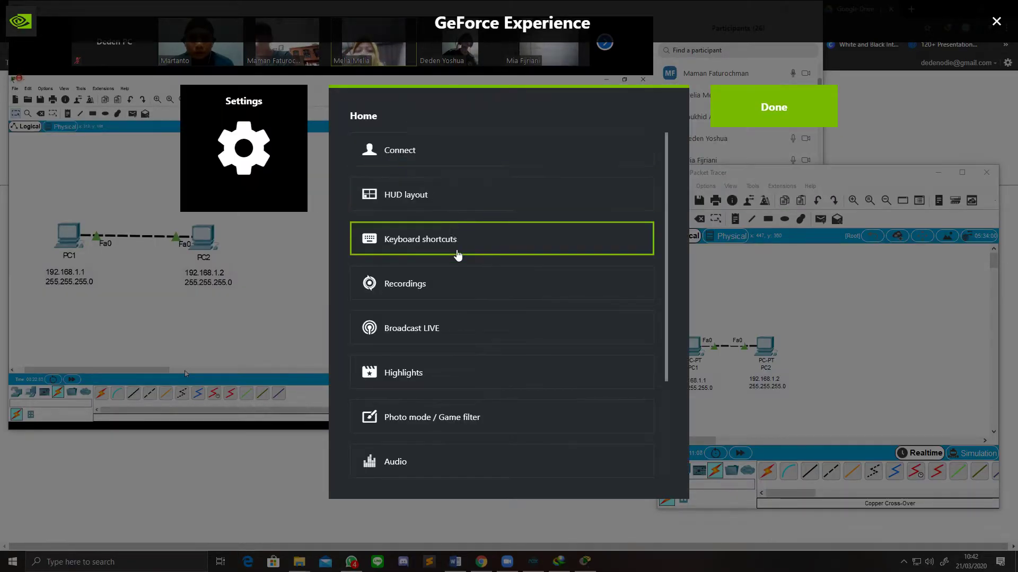
left_click(452, 286)
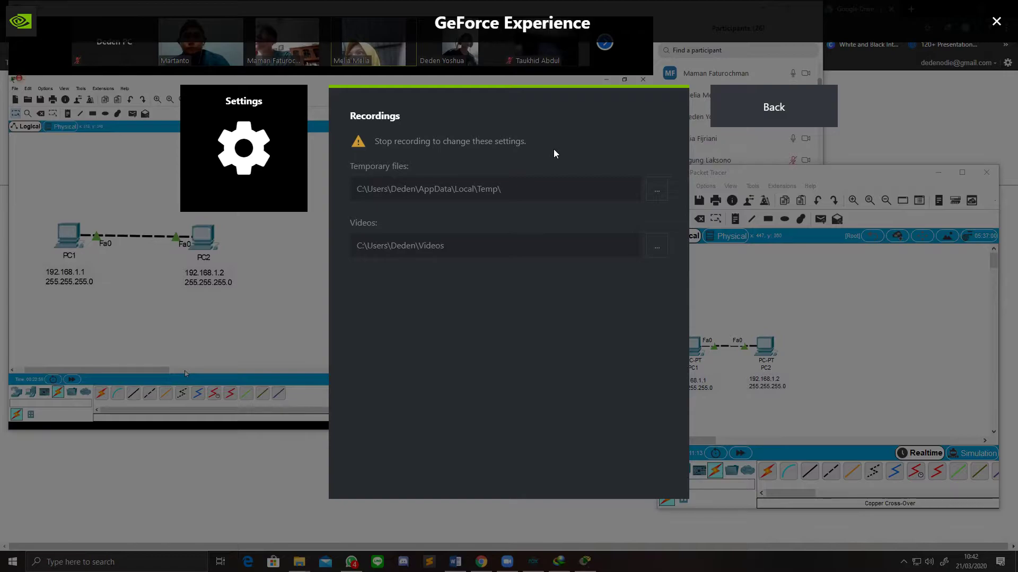
left_click(780, 115)
left_click(811, 120)
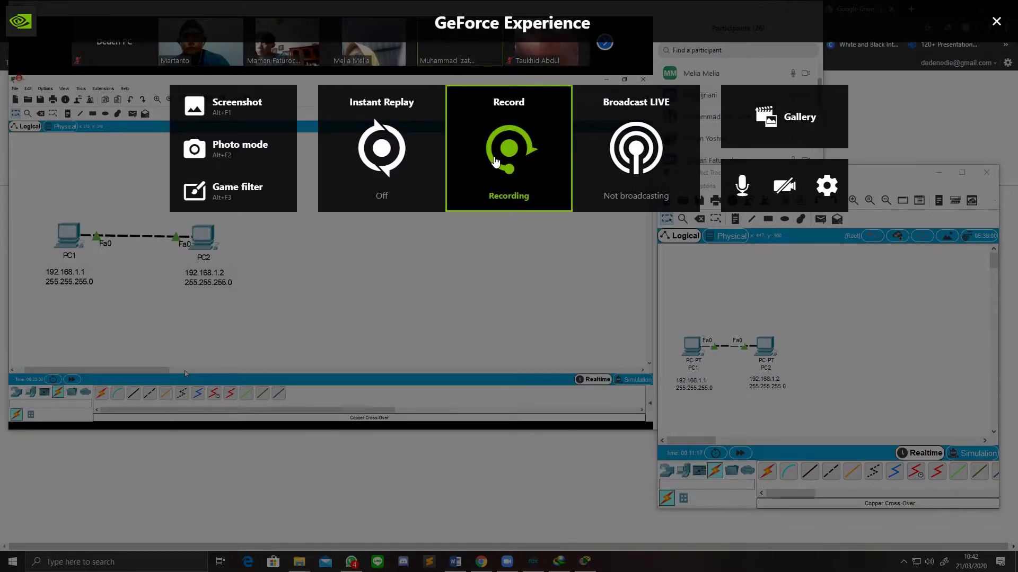
left_click(997, 21)
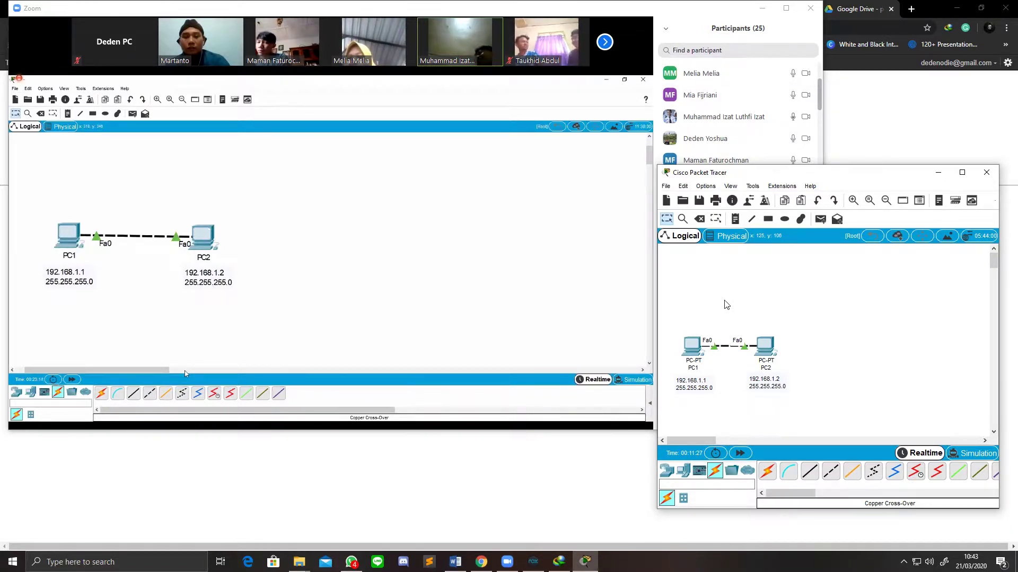
Step: Drag the second Packet Tracer window right and down, uncovering Zoom participants and chat
left_click_drag(753, 177, 828, 207)
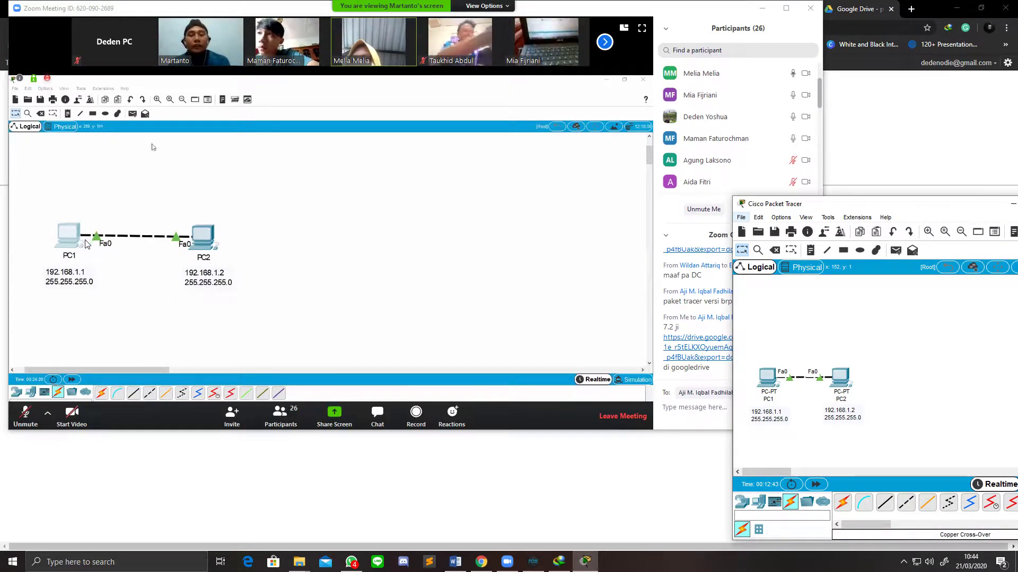
Step: Move the small Packet Tracer window to the lower right, fully on screen
left_click_drag(845, 209, 770, 234)
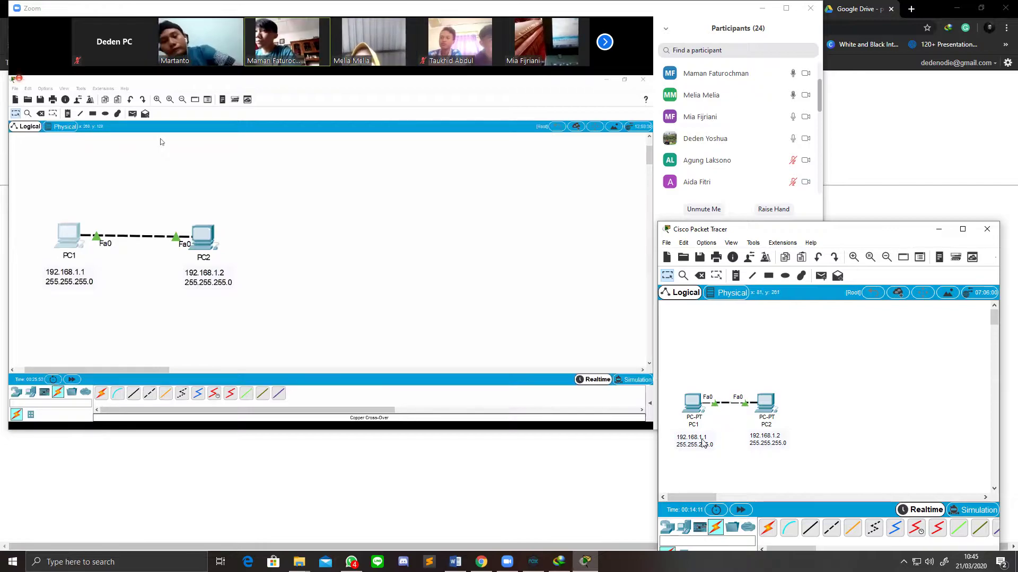
double_click(706, 439)
left_click(793, 418)
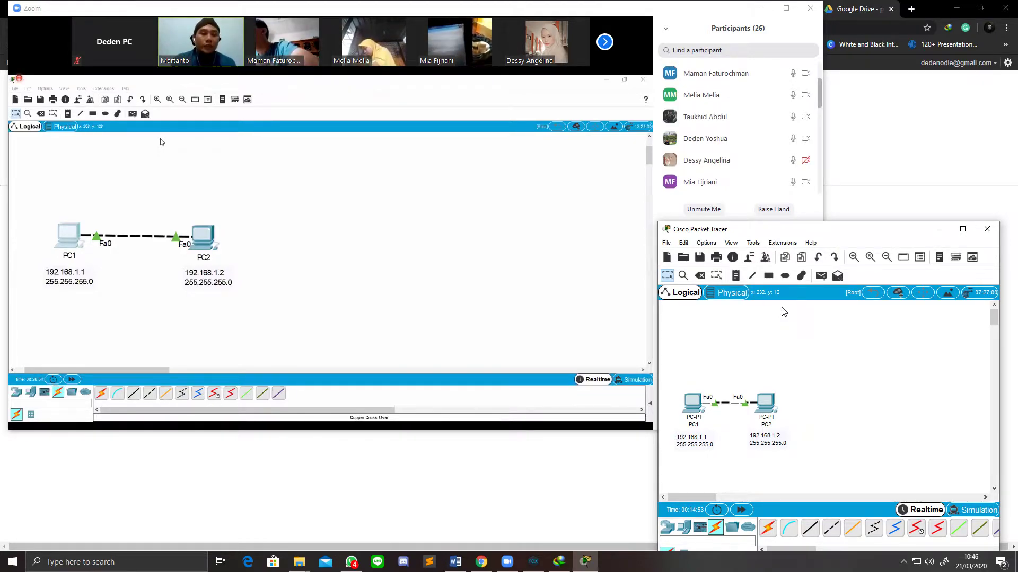
scroll(764, 162, "up", 2)
scroll(765, 162, "down", 5)
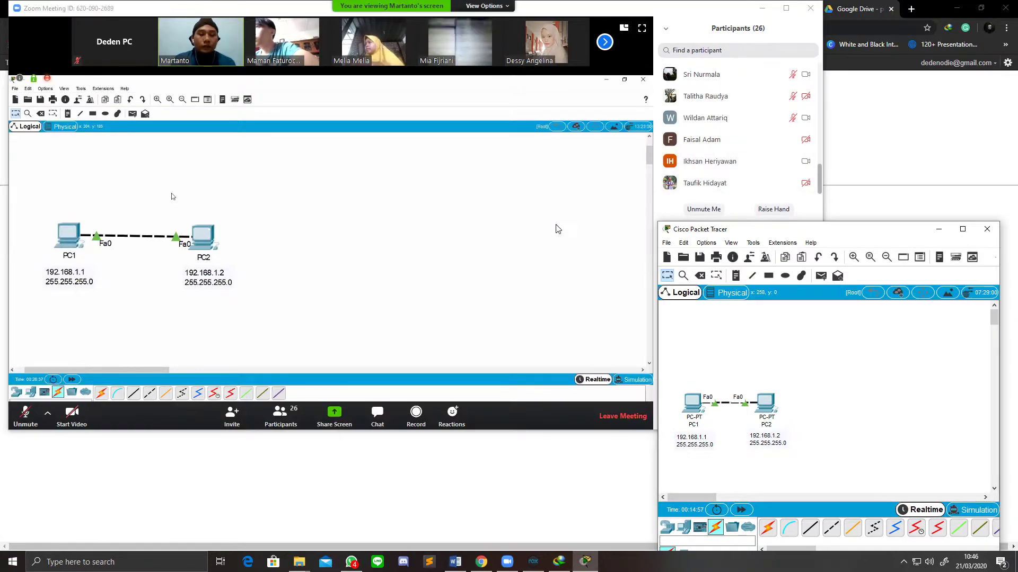
scroll(774, 111, "up", 5)
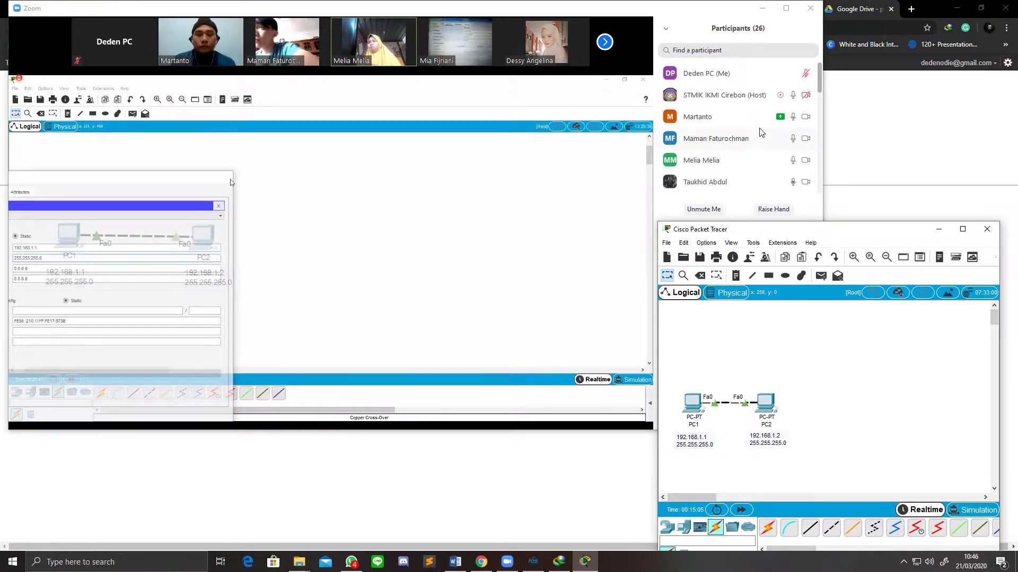
Step: Scroll the Zoom participants list while the shared screen shows 192.168.1.2, mask 255.255.255.0
scroll(760, 132, "down", 3)
scroll(755, 142, "down", 3)
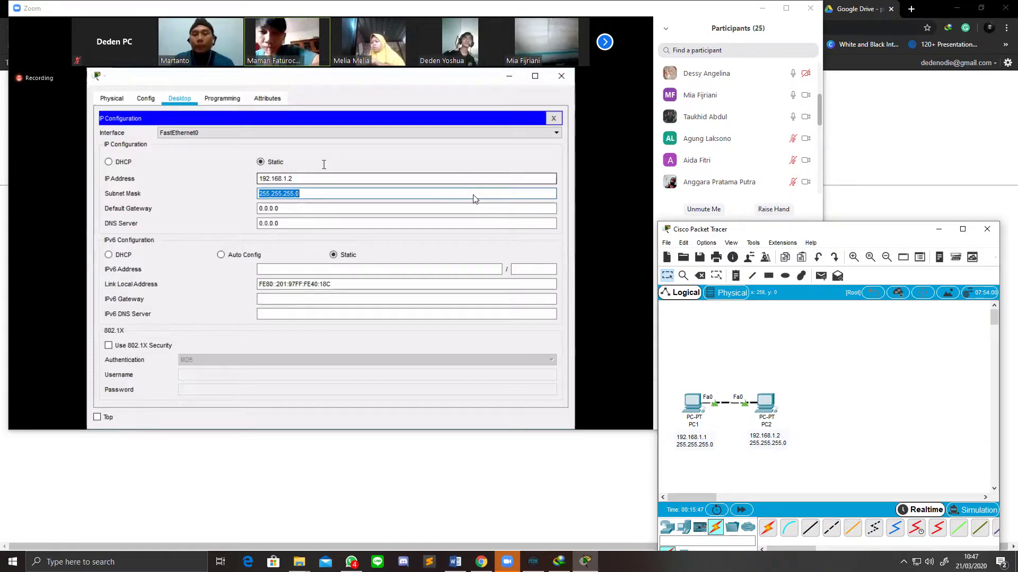
Step: Open PC1's IP Configuration page after briefly checking its Programming and Config tabs
left_click(696, 405)
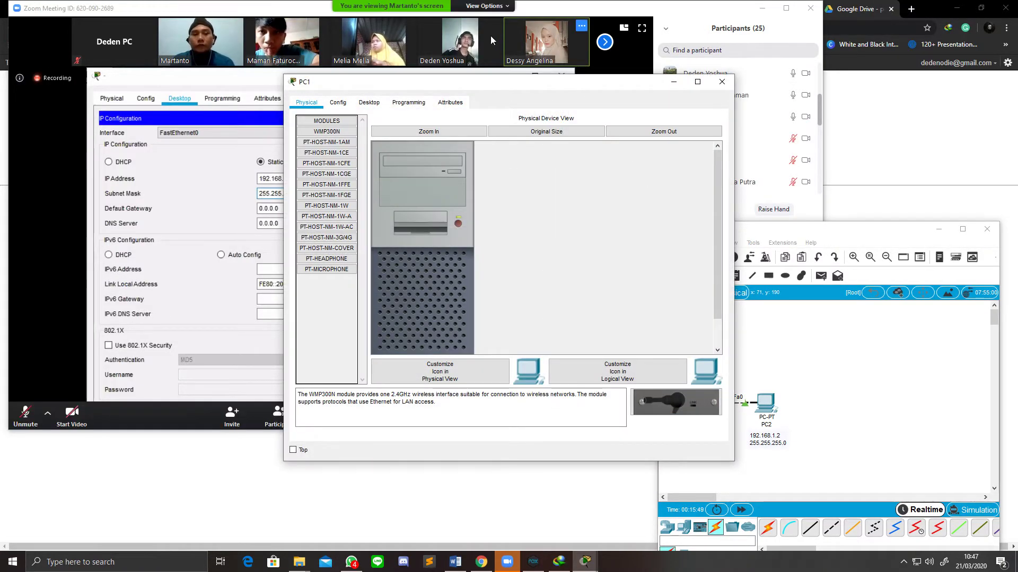
left_click_drag(488, 89, 675, 97)
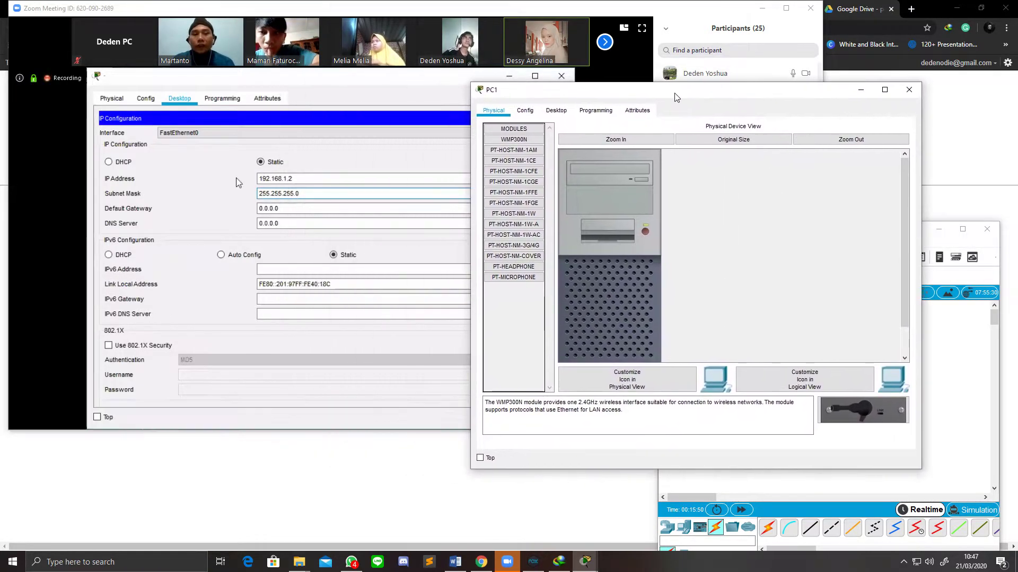
left_click(557, 113)
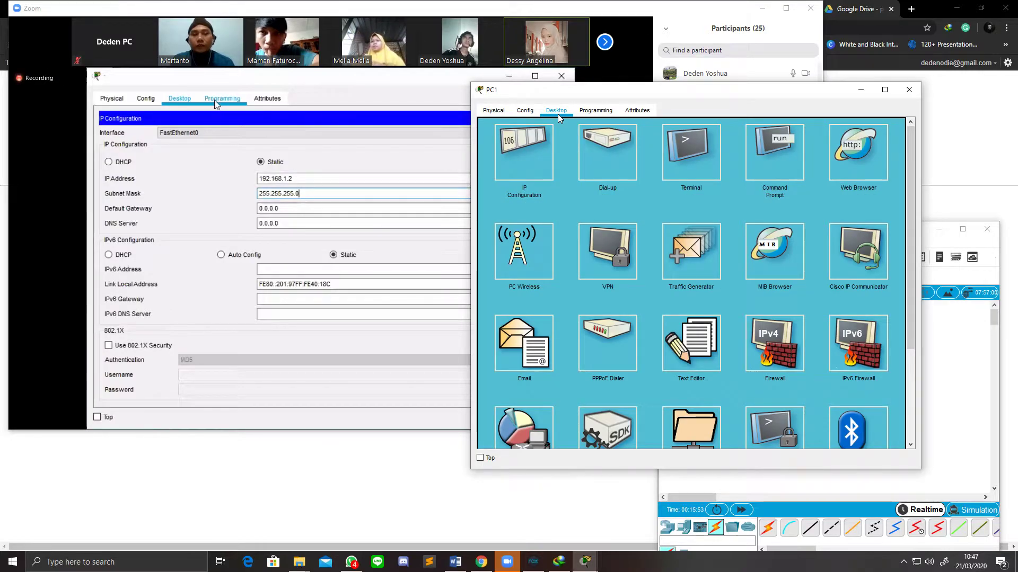
left_click(594, 113)
left_click(556, 112)
left_click(523, 111)
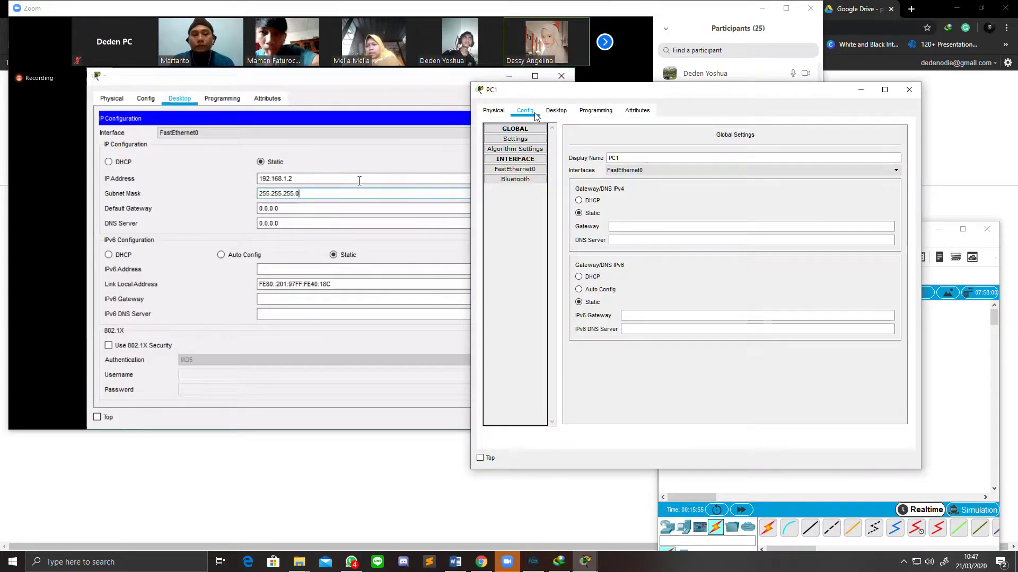
left_click(556, 111)
left_click(542, 152)
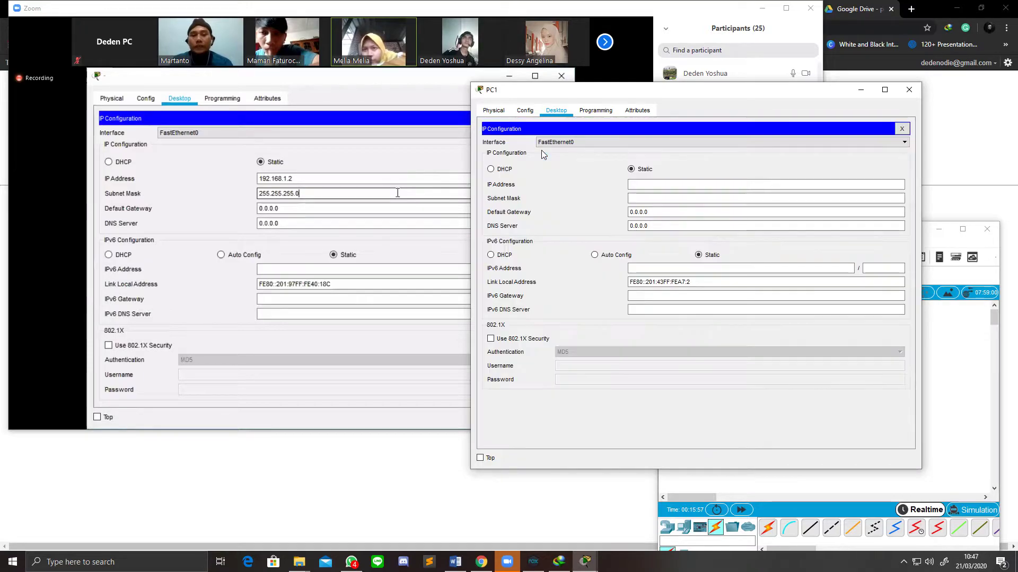
Step: Enter PC1's IP 192.168.1.2 with mask 255.255.255.0, retyping after an invalid-address error
left_click(649, 184)
type("192.16")
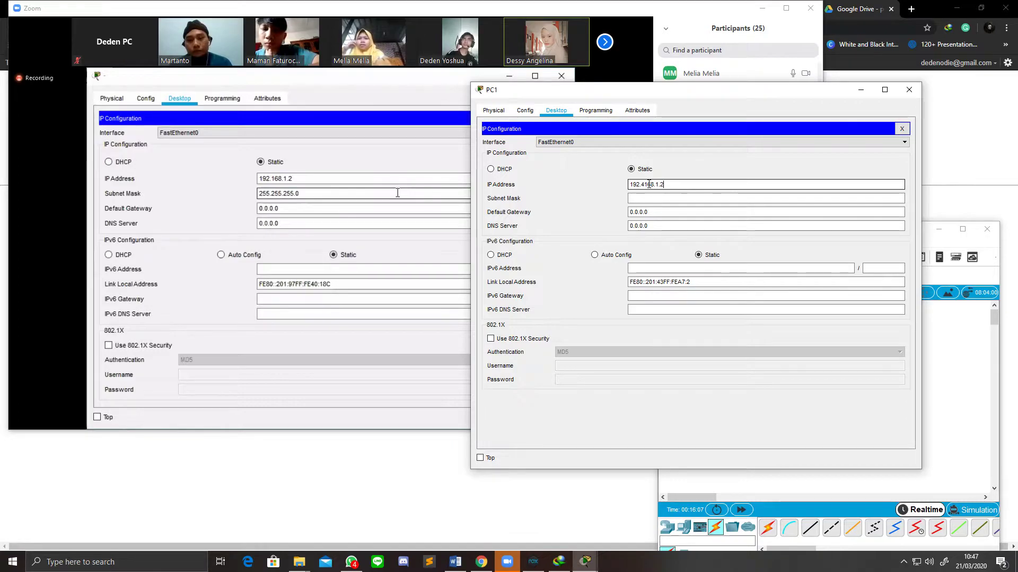
left_click(658, 198)
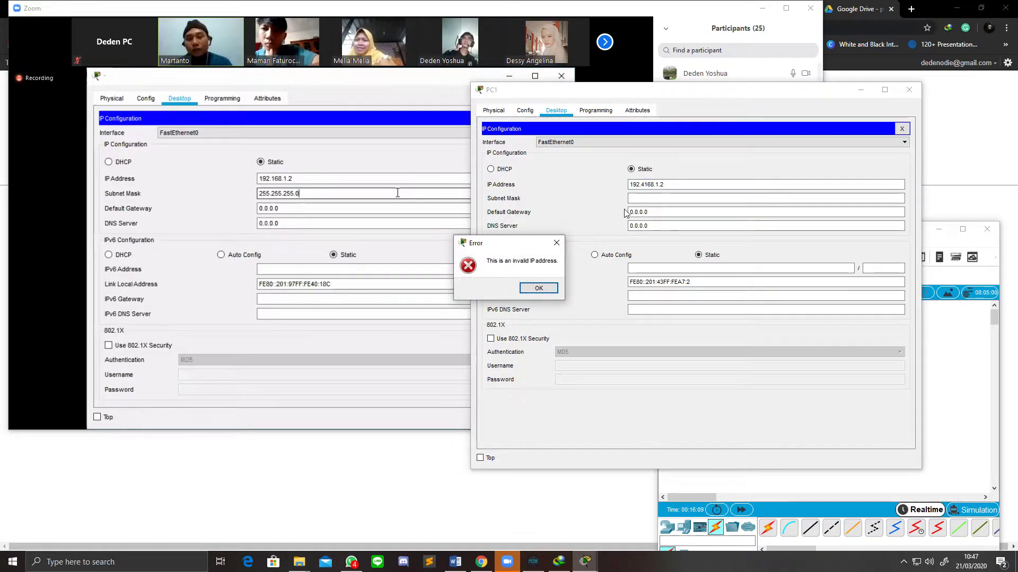
left_click(539, 288)
left_click(655, 184)
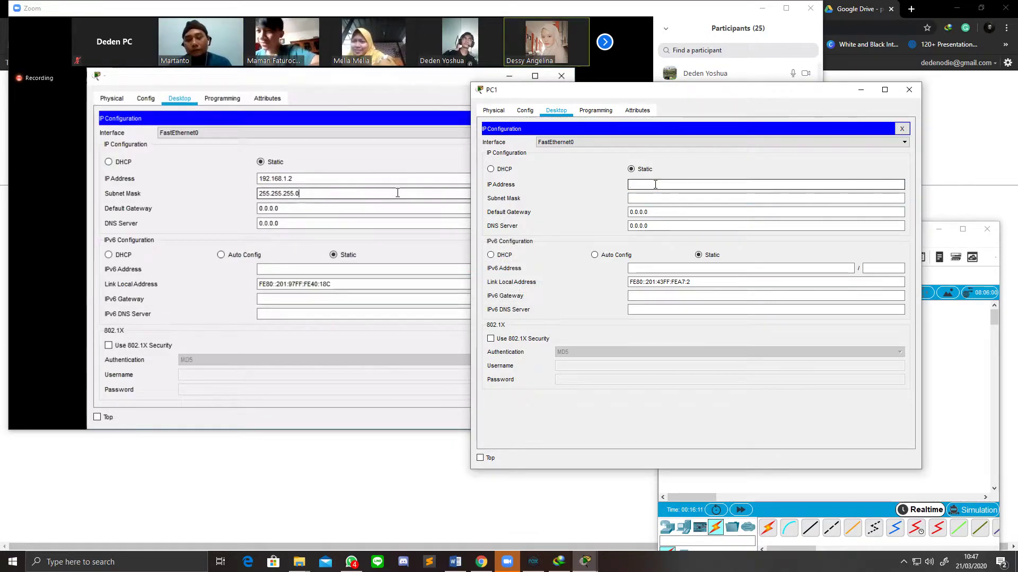
type("192.168.1.2")
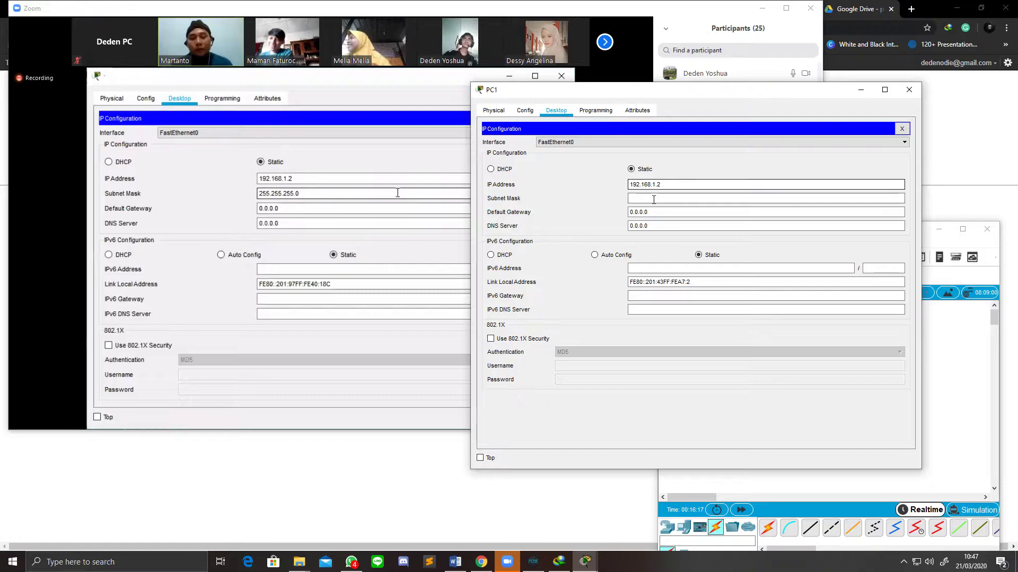
left_click(654, 198)
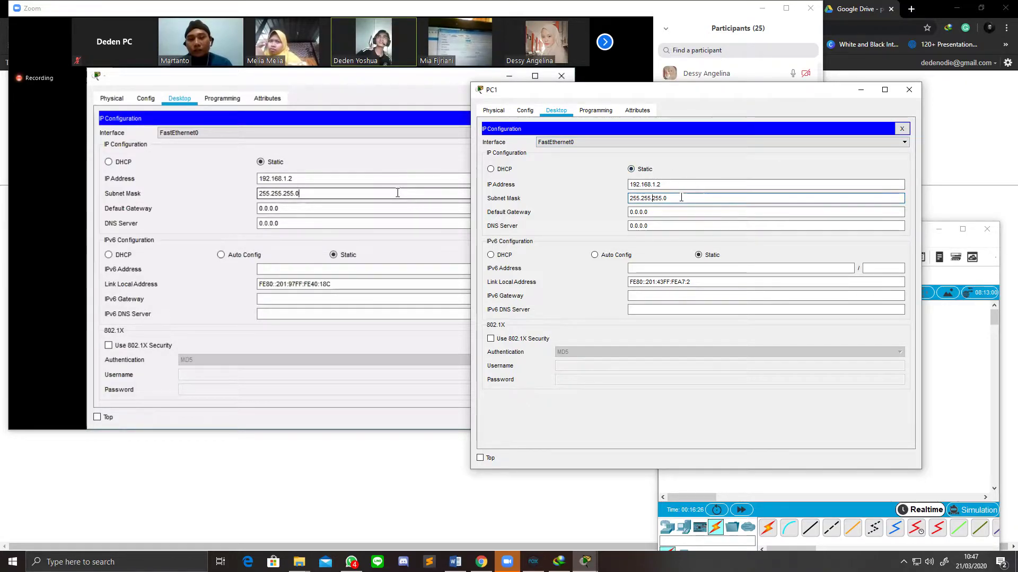
left_click_drag(689, 89, 542, 98)
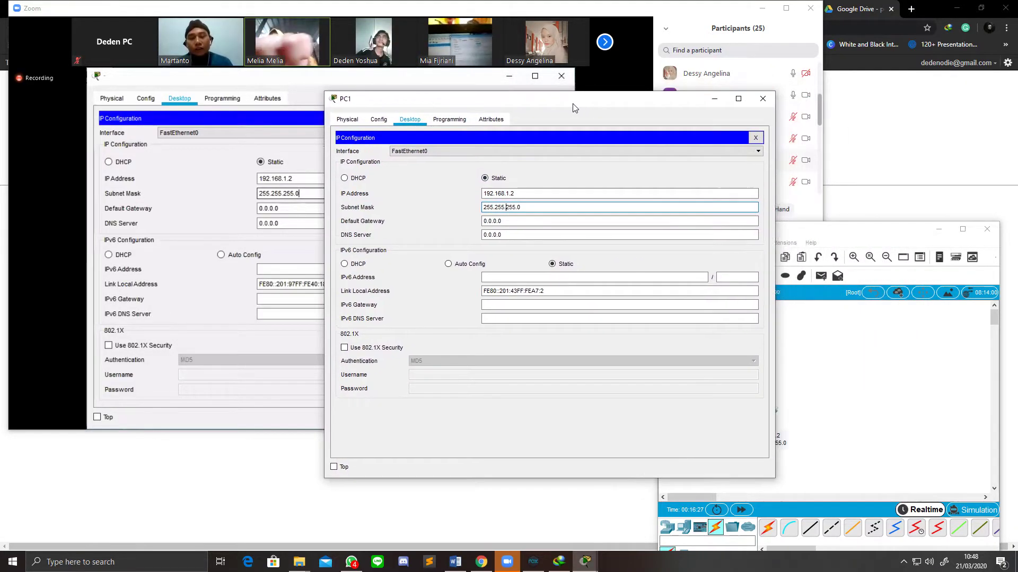
Step: Browse through PC1's Physical, Config, Desktop and Programming settings pages without changes
left_click(762, 100)
left_click(696, 407)
left_click(339, 106)
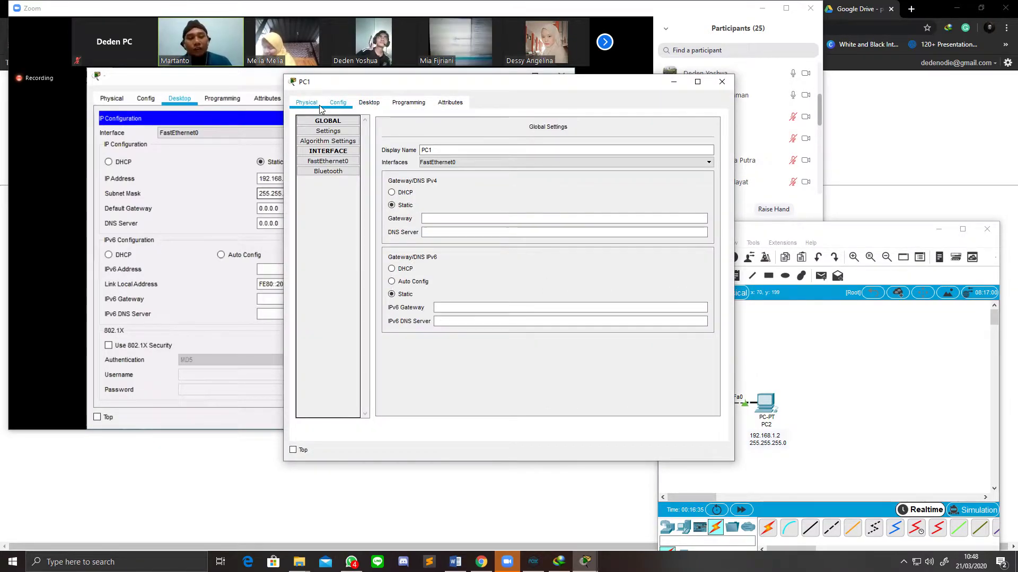
left_click(316, 105)
left_click(338, 104)
left_click(313, 104)
left_click(370, 102)
left_click(398, 103)
left_click(376, 105)
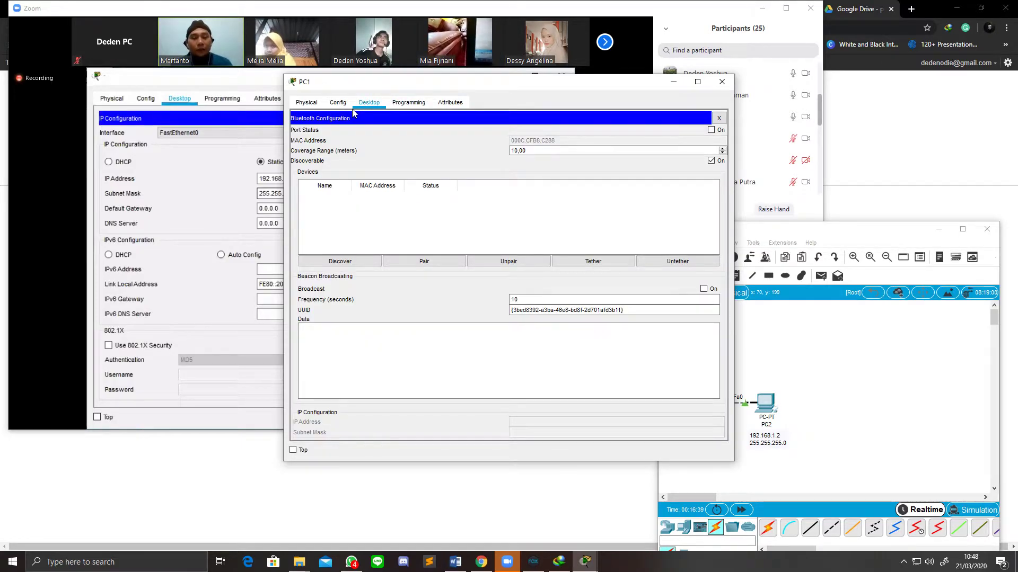
left_click(338, 103)
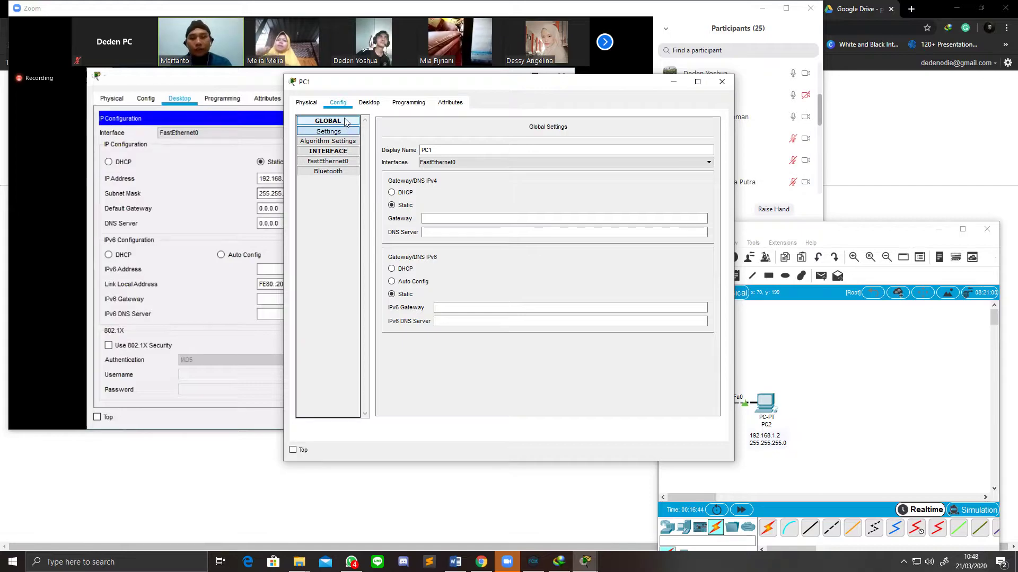
left_click(307, 104)
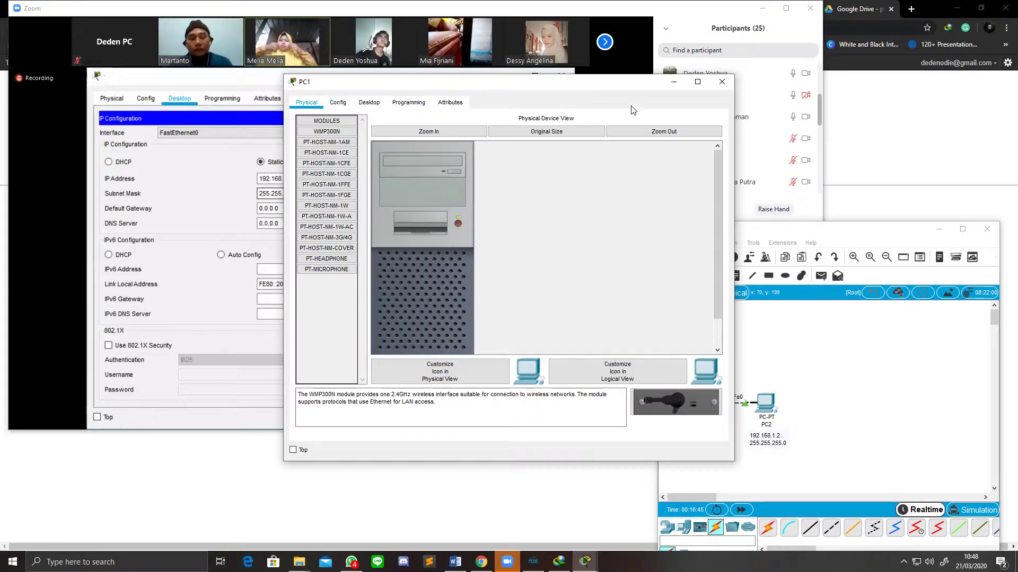
left_click(721, 82)
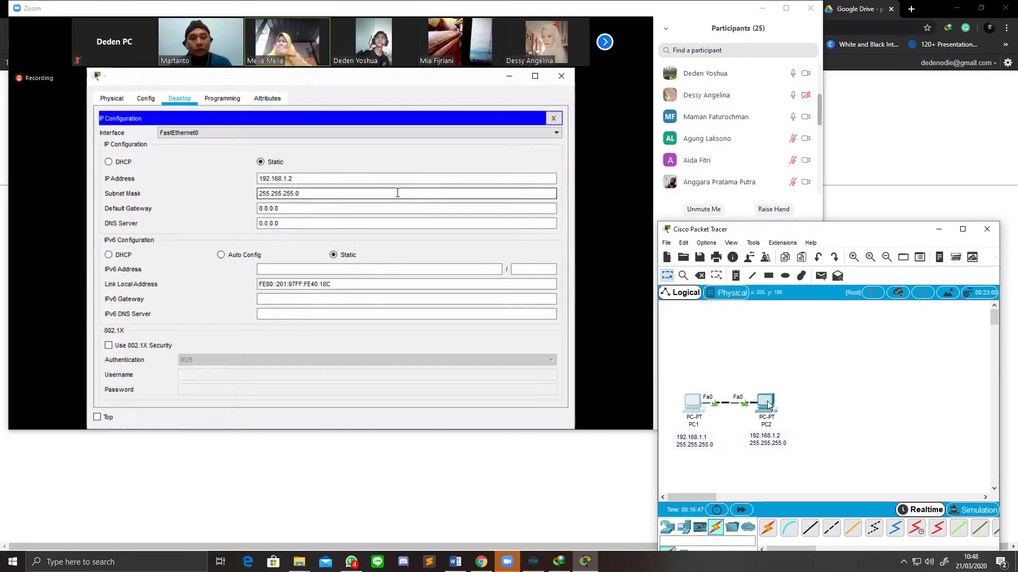
Step: Change PC1's IP address to 192.168.1.1 and close its settings window
mouse_move(768, 405)
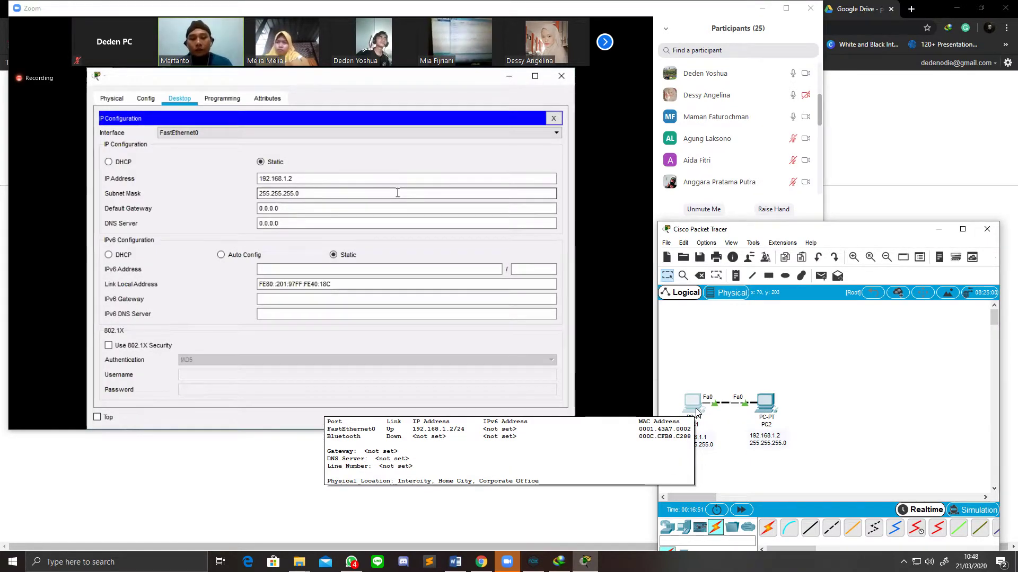
left_click(696, 411)
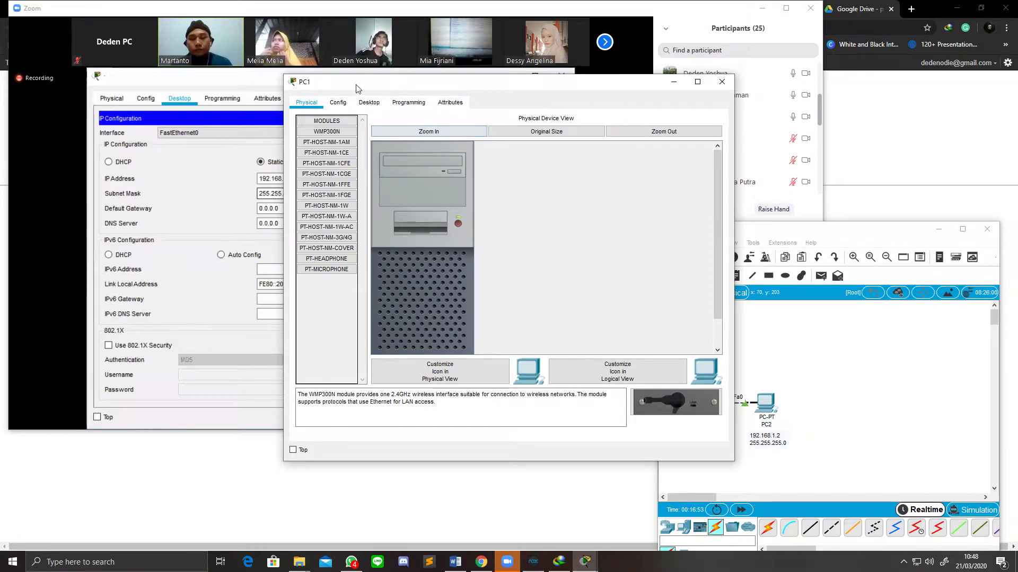
left_click(369, 102)
left_click(349, 143)
left_click(490, 176)
key("BackSpace")
type("192.168.1.1")
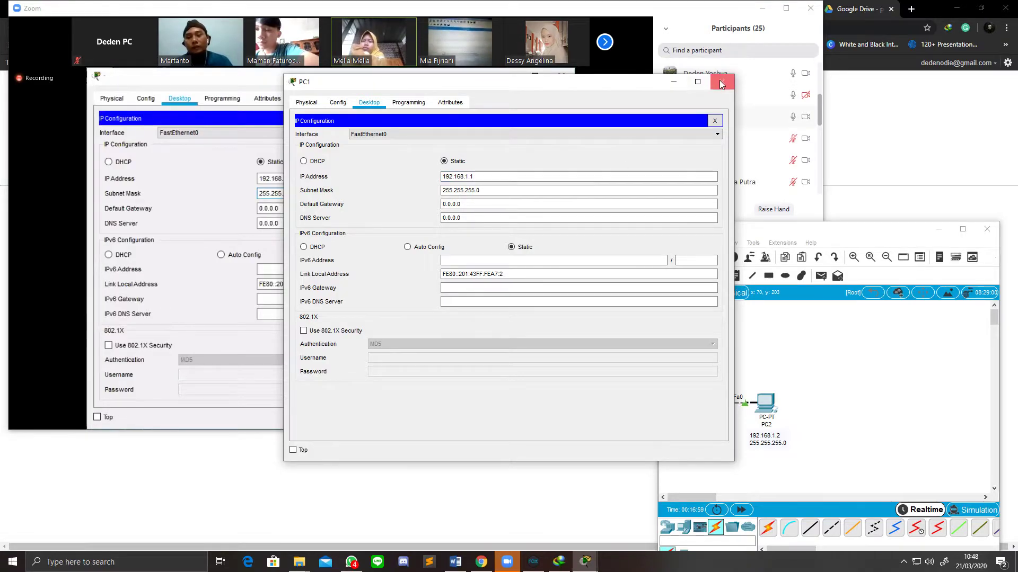
left_click(722, 83)
Step: Set PC2's IP to 192.168.1.2 with auto-filled mask 255.255.255.0, then close the window
left_click(768, 403)
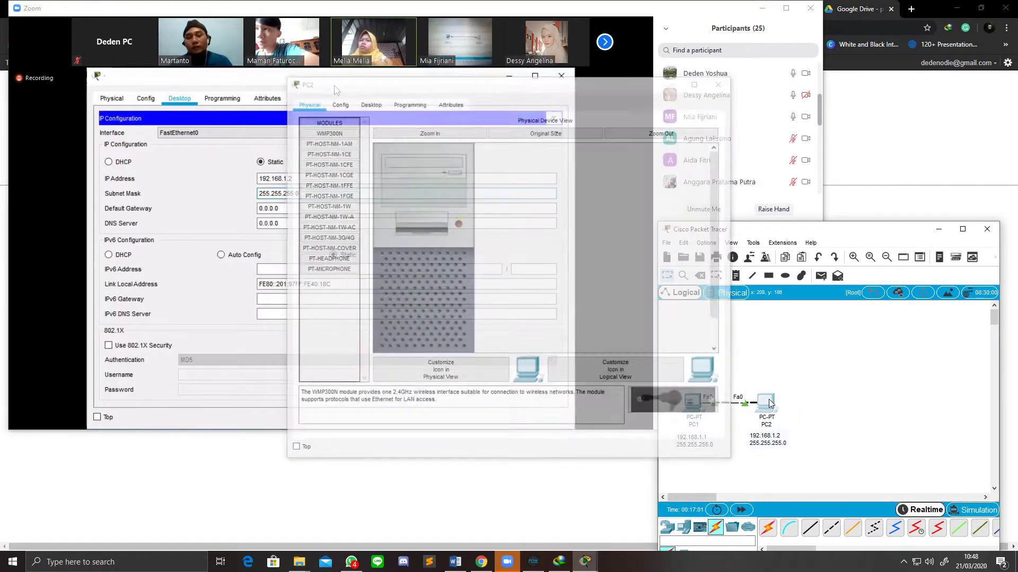
left_click(369, 102)
left_click(358, 142)
left_click(475, 177)
type("19")
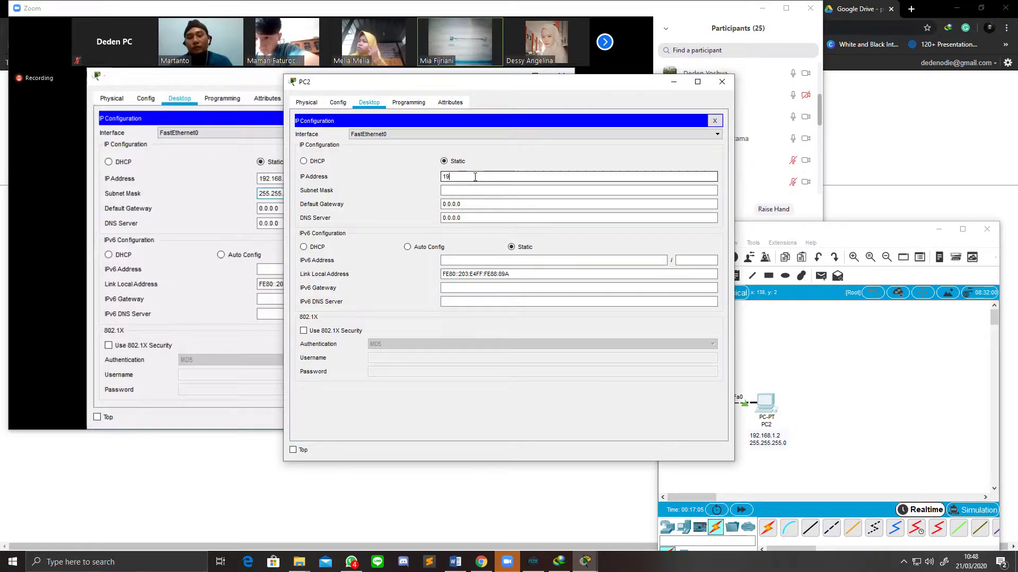
type("2.168.1.2")
left_click(473, 191)
left_click(722, 81)
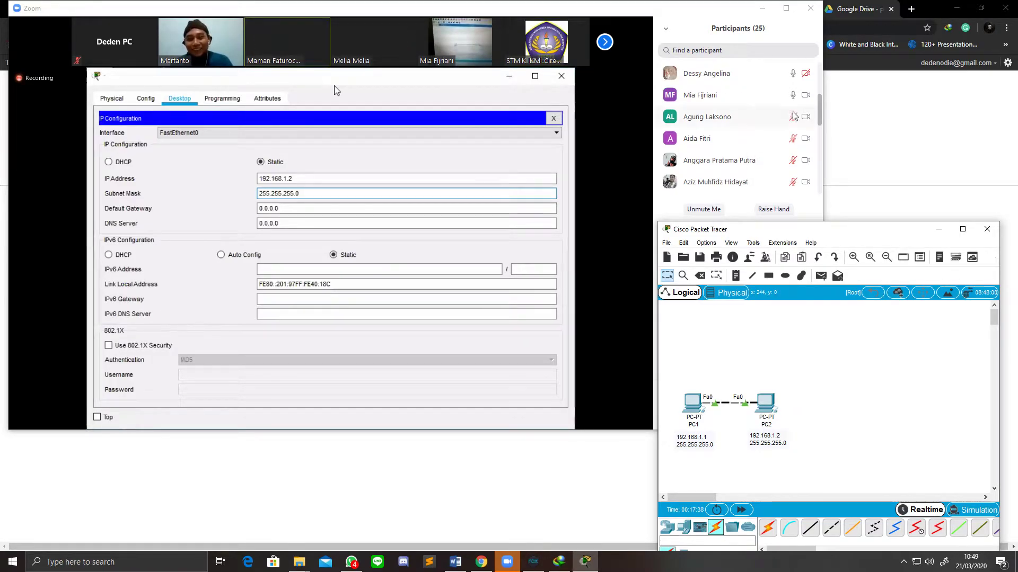
scroll(777, 118, "down", 5)
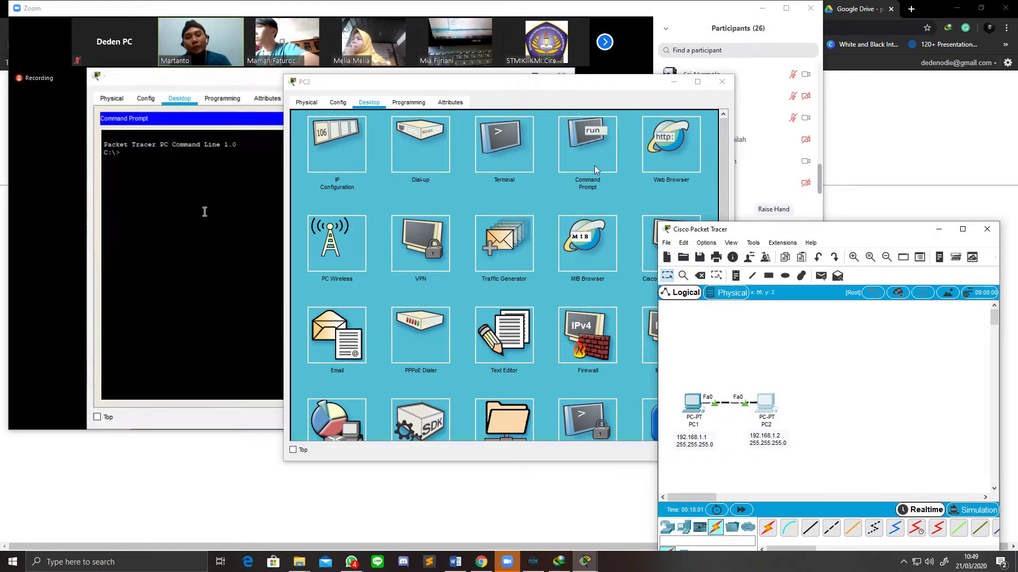
Step: Run 'ping 192.168.1.1' in PC2's Command Prompt, getting 4 replies with 0% loss
left_click(594, 165)
left_click_drag(511, 88, 862, 126)
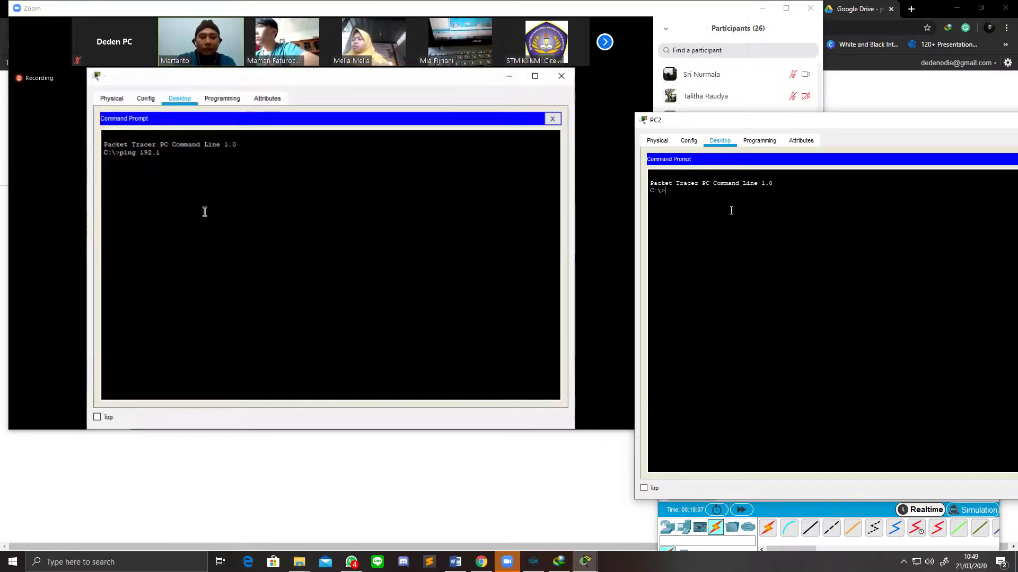
type("ping ")
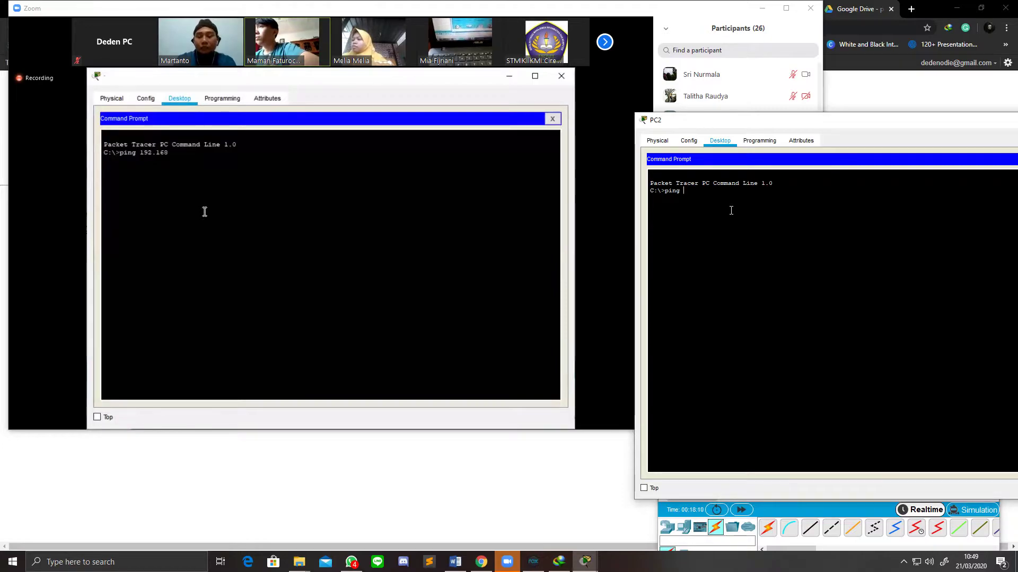
type("192.")
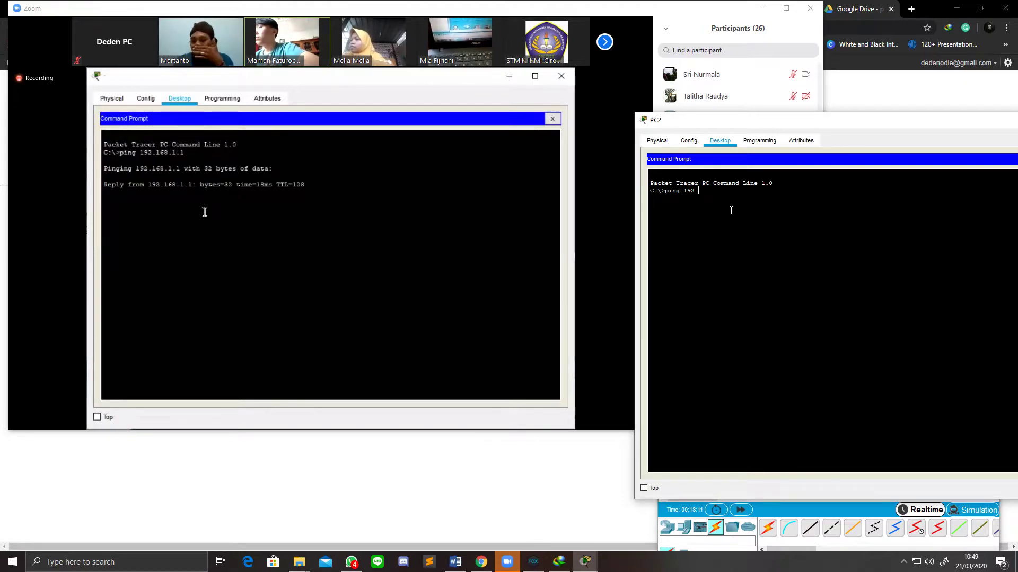
type("168")
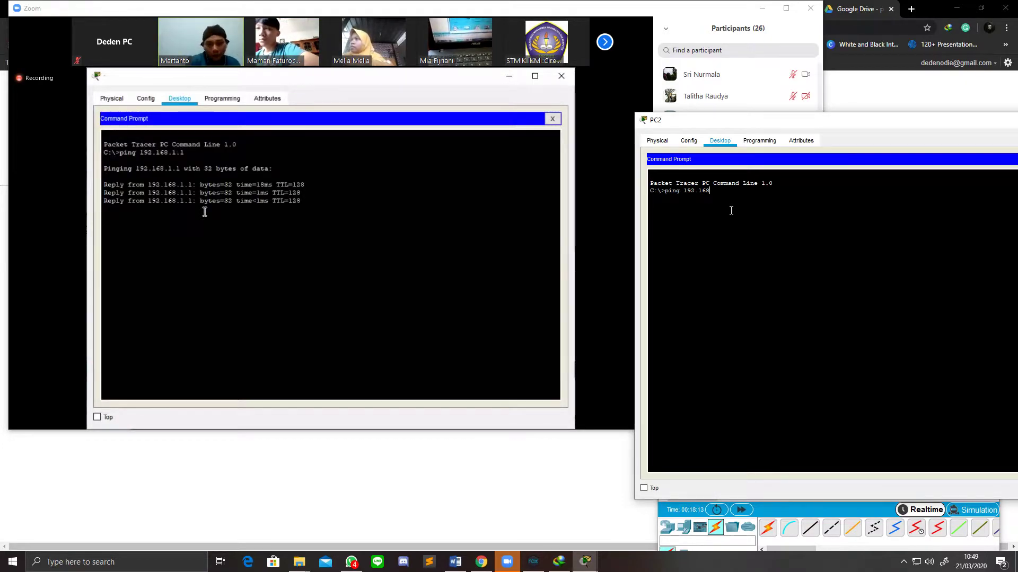
type(".1.1")
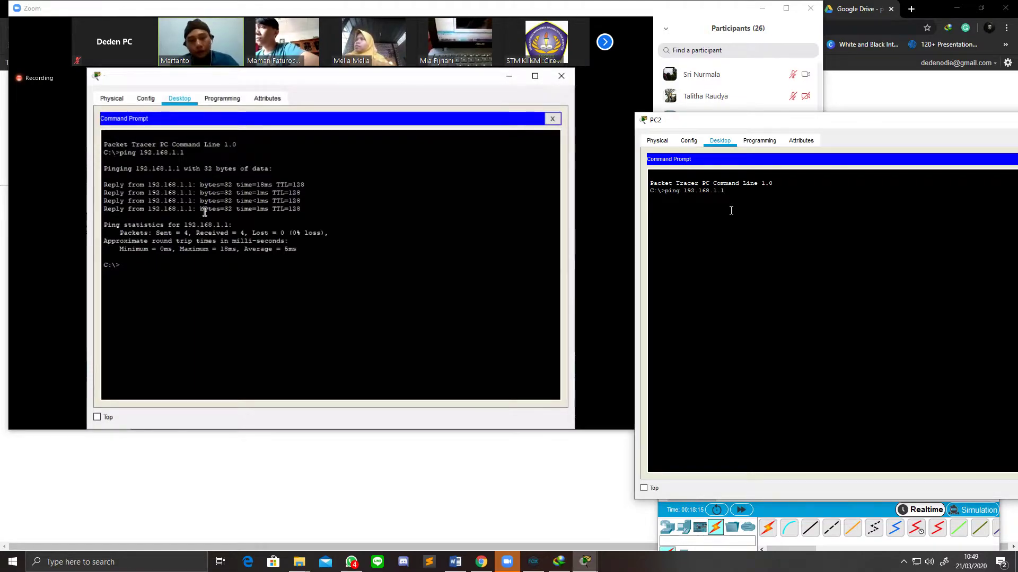
key("Return")
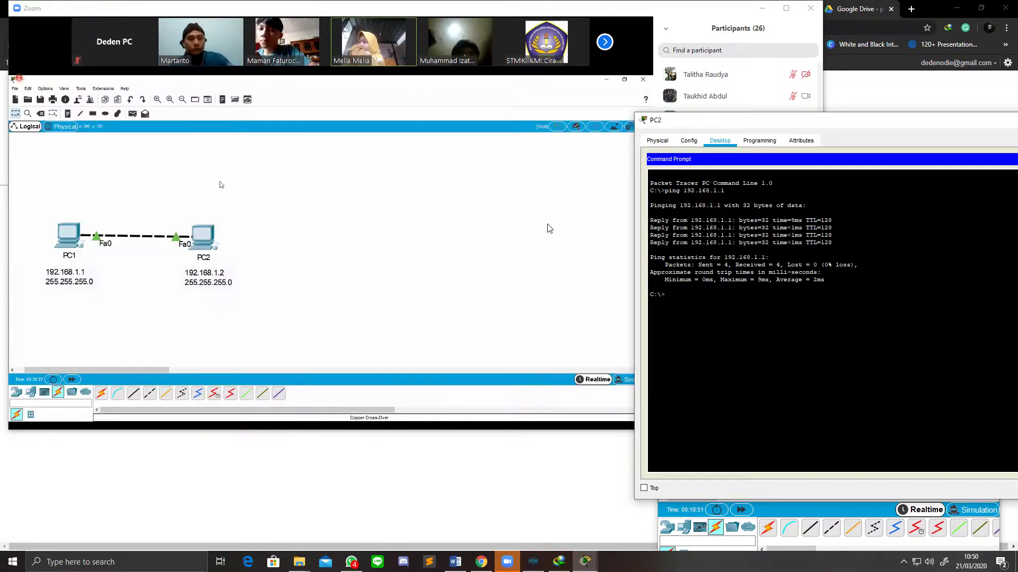
Step: Close PC2's Command Prompt window and scroll through the Zoom participant list
left_click_drag(798, 123, 497, 115)
left_click(772, 112)
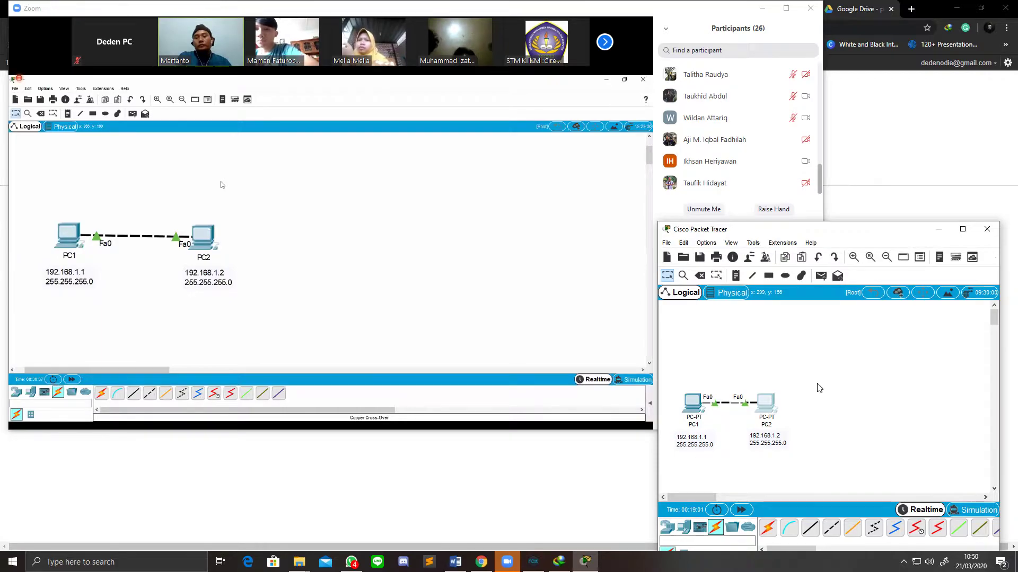
scroll(795, 139, "up", 5)
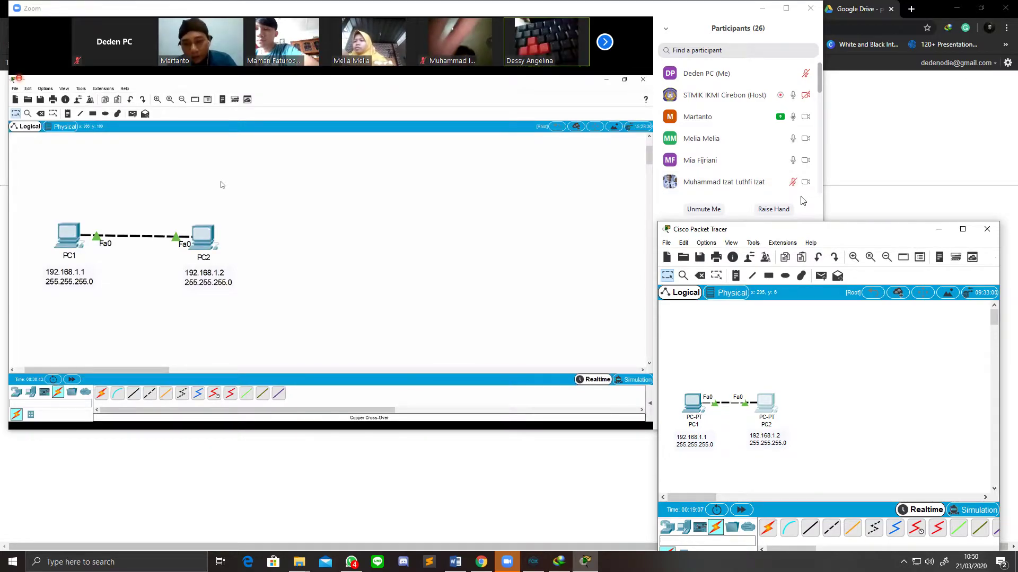
mouse_move(603, 51)
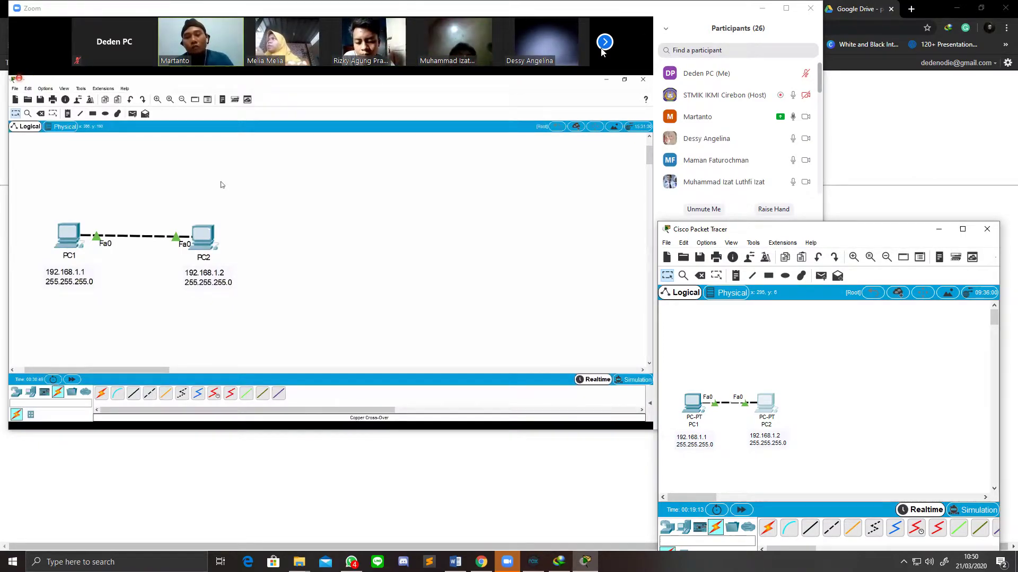
scroll(800, 168, "down", 1)
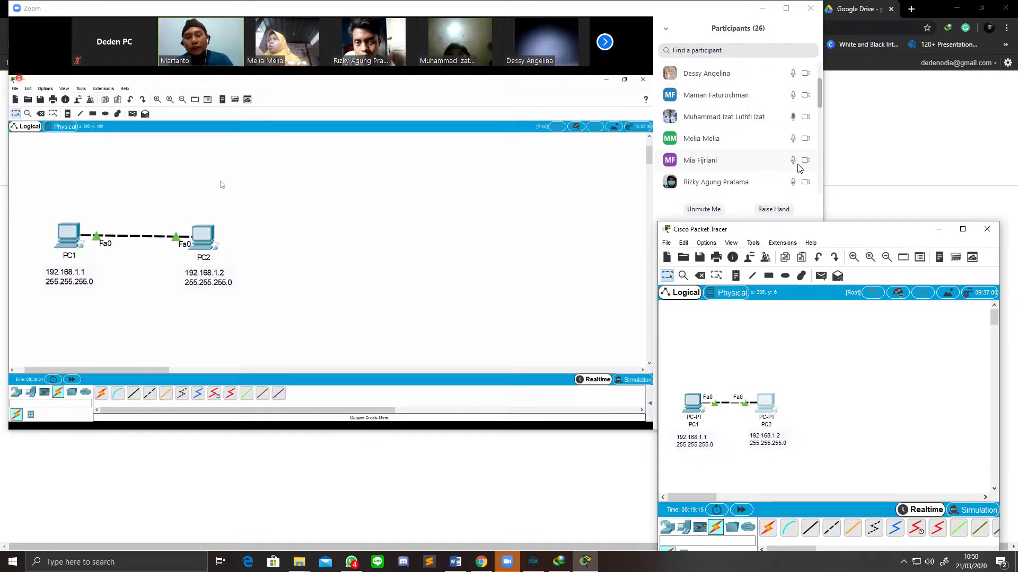
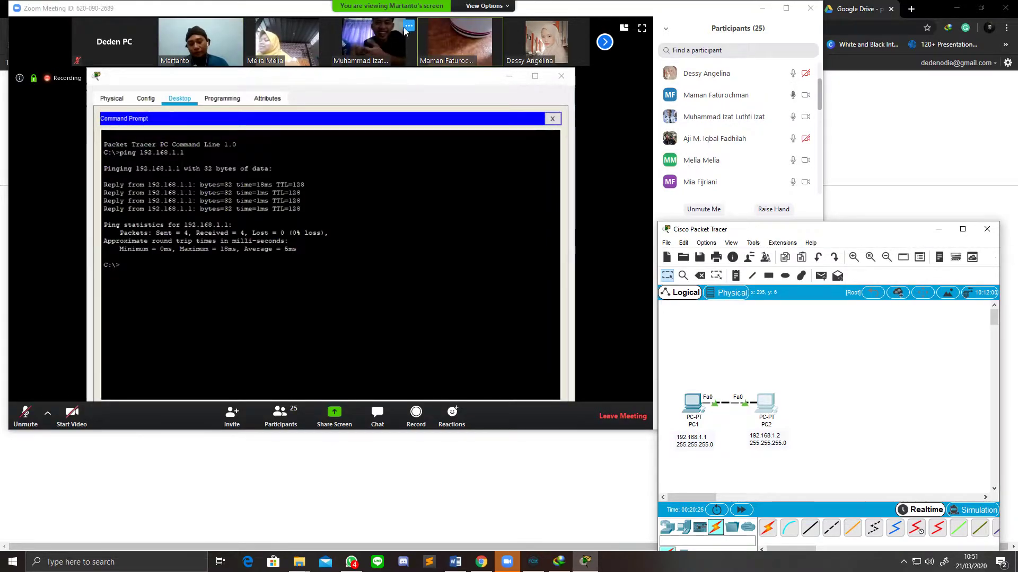
Step: Bring the Zoom meeting window and its Group Chat panel in front of Packet Tracer
left_click(486, 6)
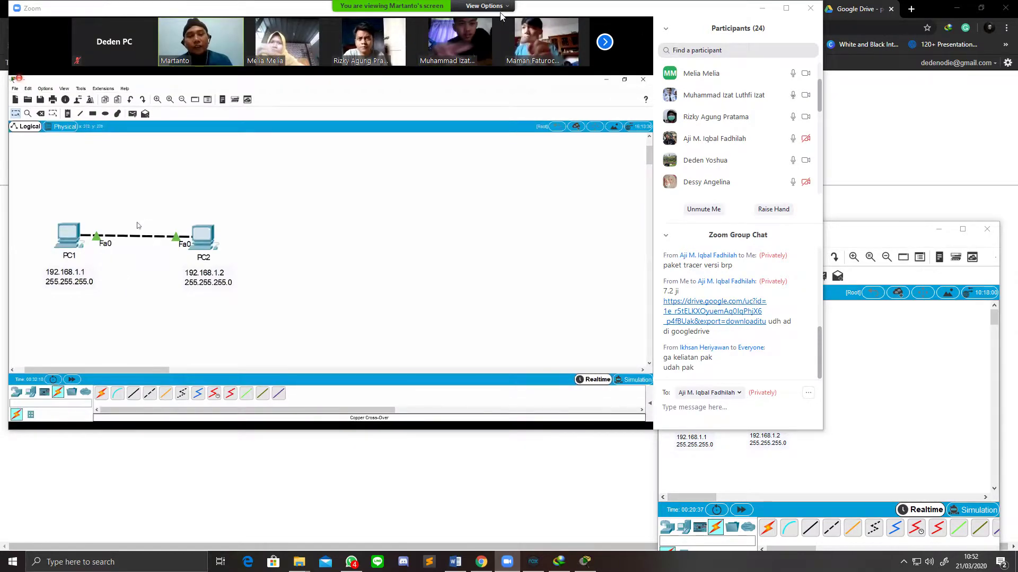
Step: Switch back to the local Cisco Packet Tracer window with the PC1–PC2 network
left_click(930, 367)
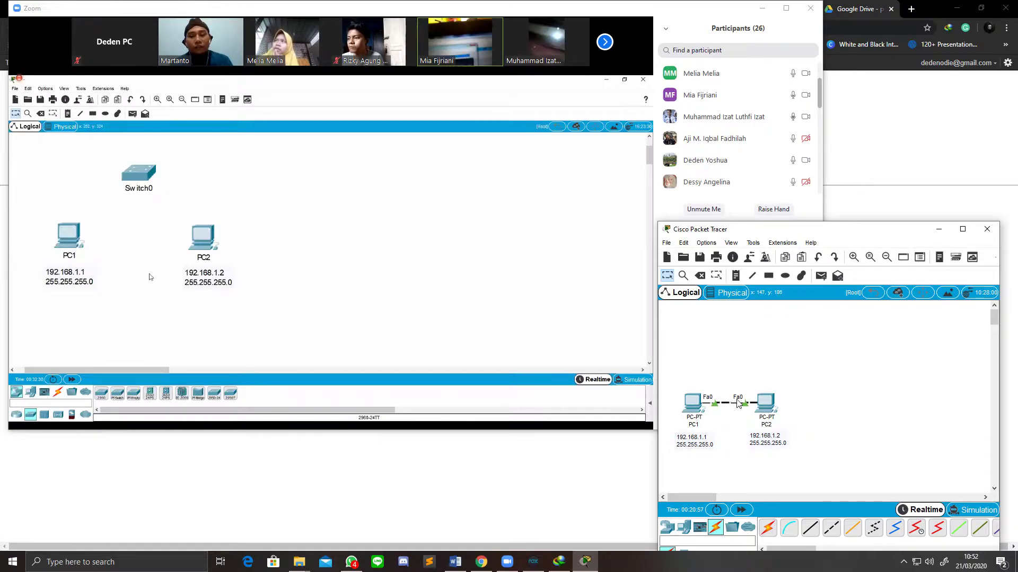
Step: Delete the cable linking PC1 and PC2 with the Delete tool
left_click(699, 276)
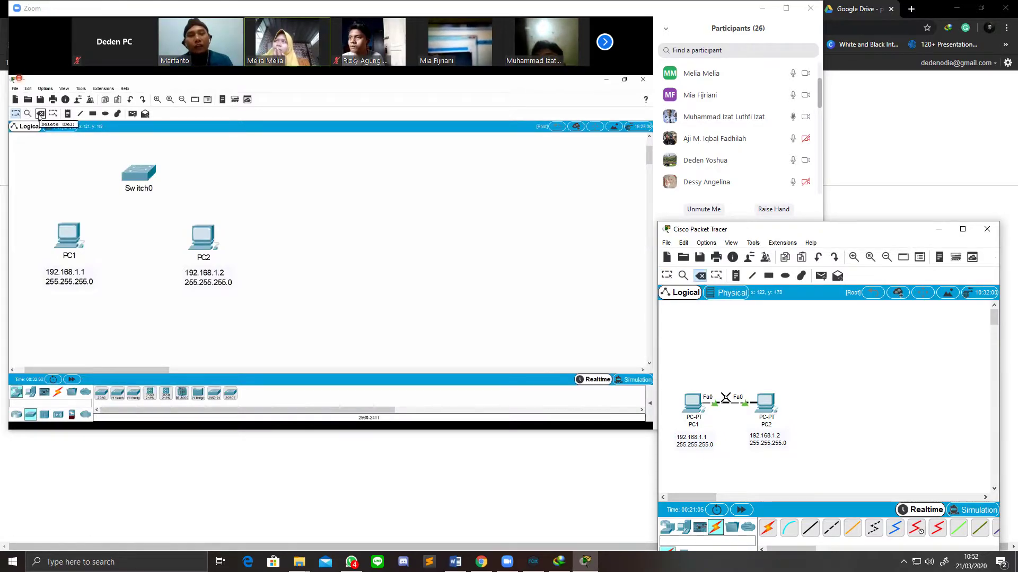
left_click(729, 404)
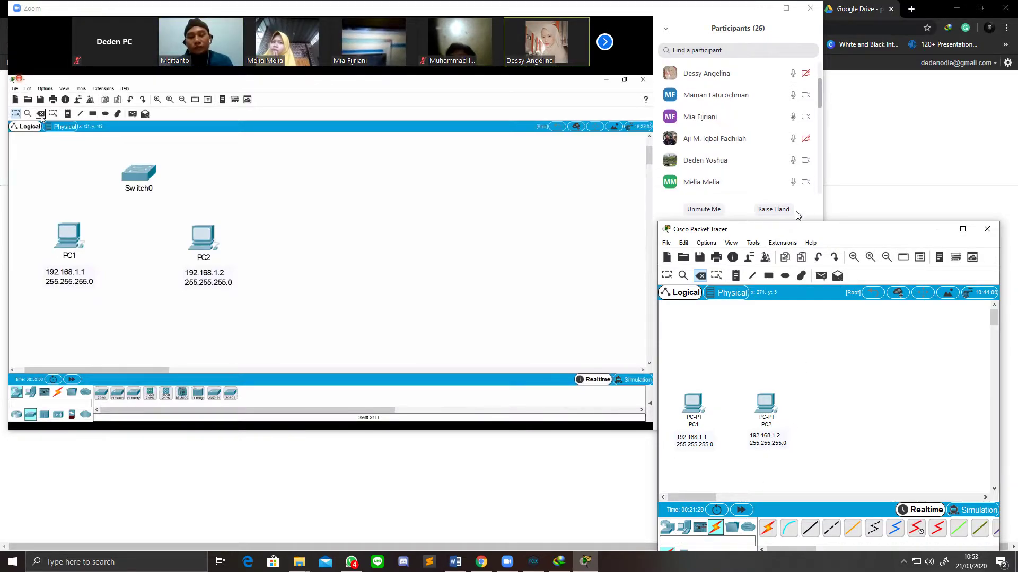
left_click_drag(800, 232, 798, 159)
Step: Show the Switches category under Network Devices in the device library
left_click(665, 453)
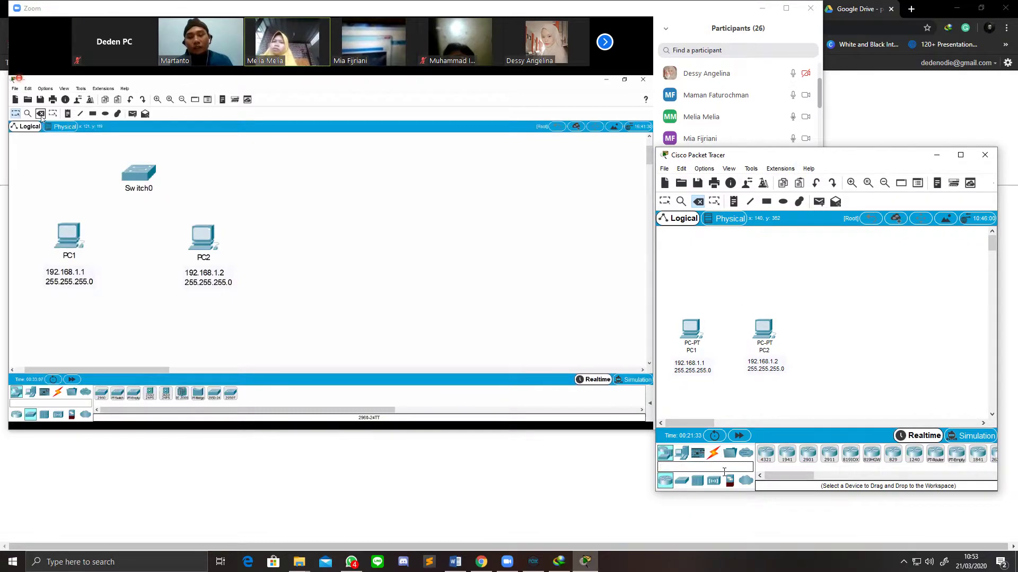
left_click(680, 481)
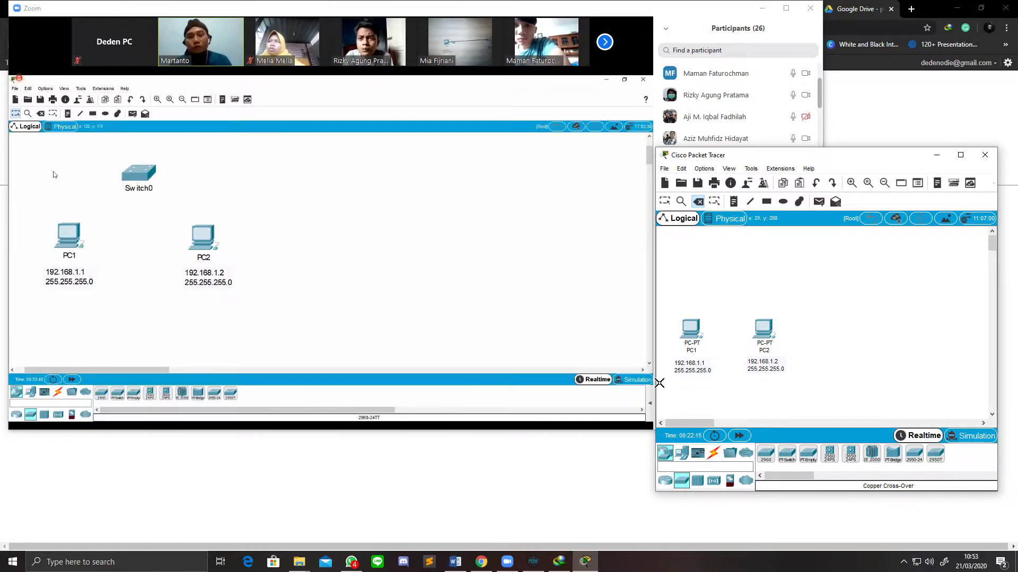
Step: Switch from the Delete tool back to the Select tool
mouse_move(497, 290)
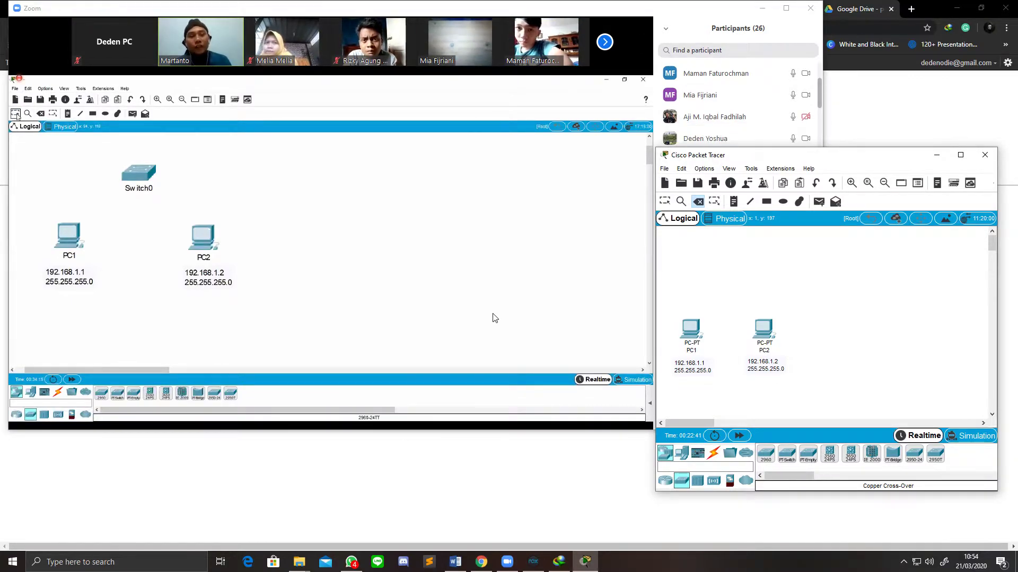
left_click(665, 201)
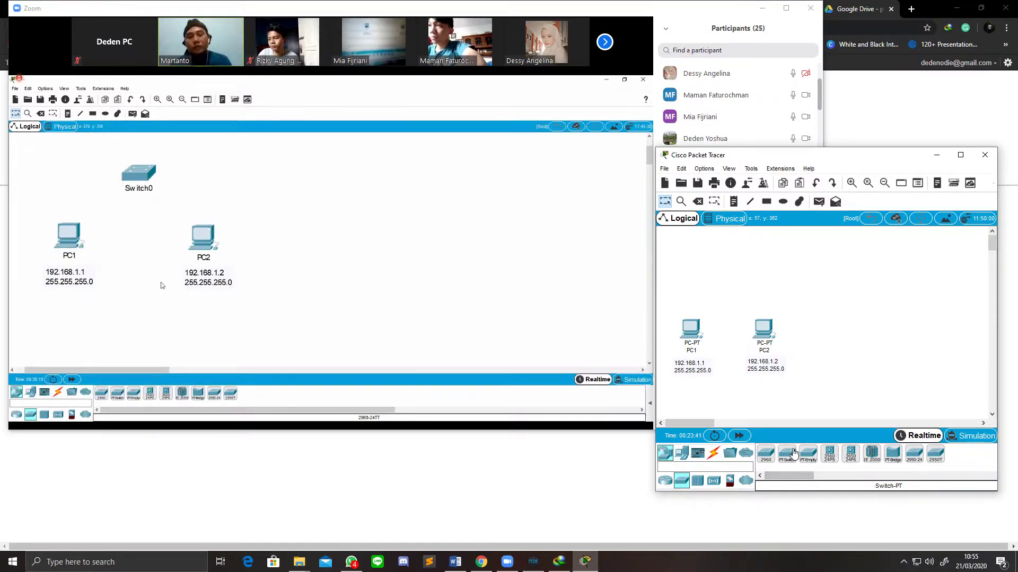
Step: Place a 2960 switch, Switch0, above PC1 and PC2 and fine-tune its position
left_click_drag(766, 454, 732, 286)
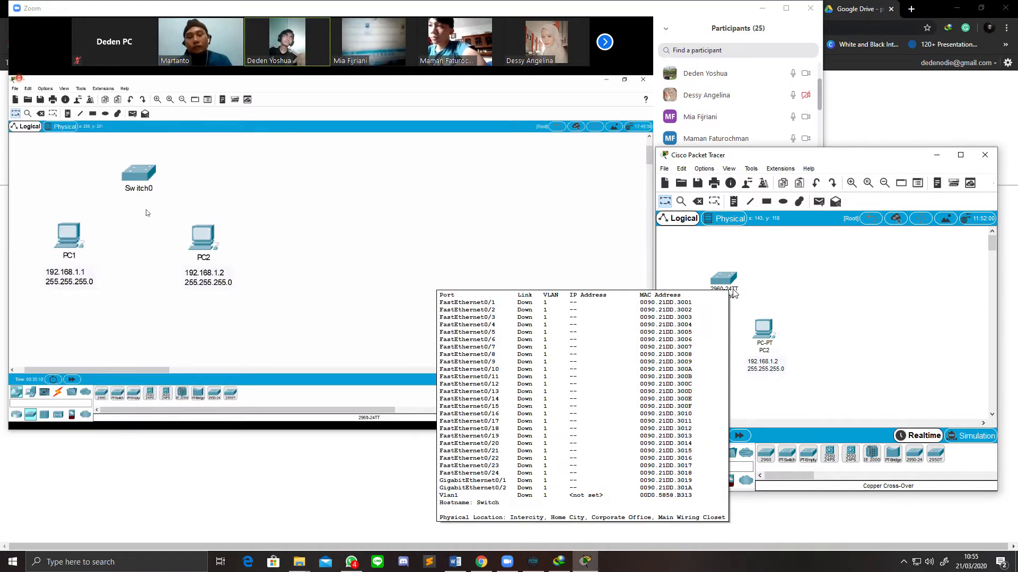
left_click_drag(726, 277, 727, 280)
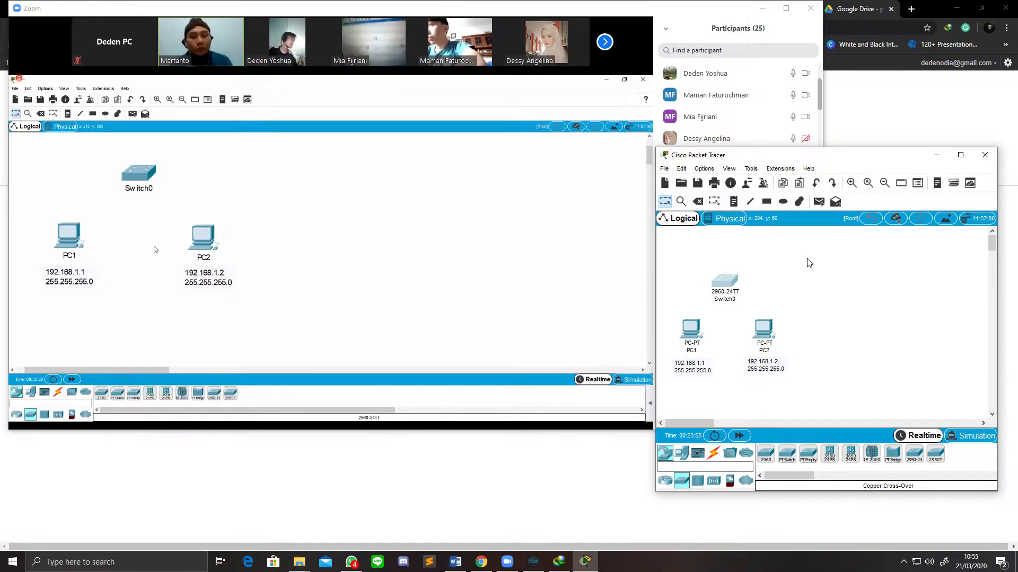
left_click_drag(205, 239, 195, 239)
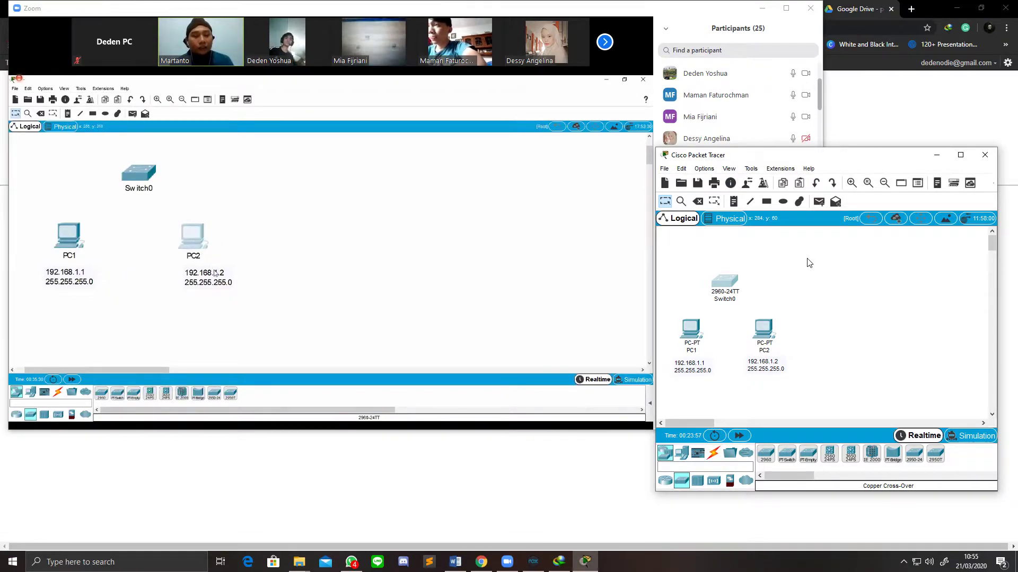
left_click_drag(215, 280, 205, 277)
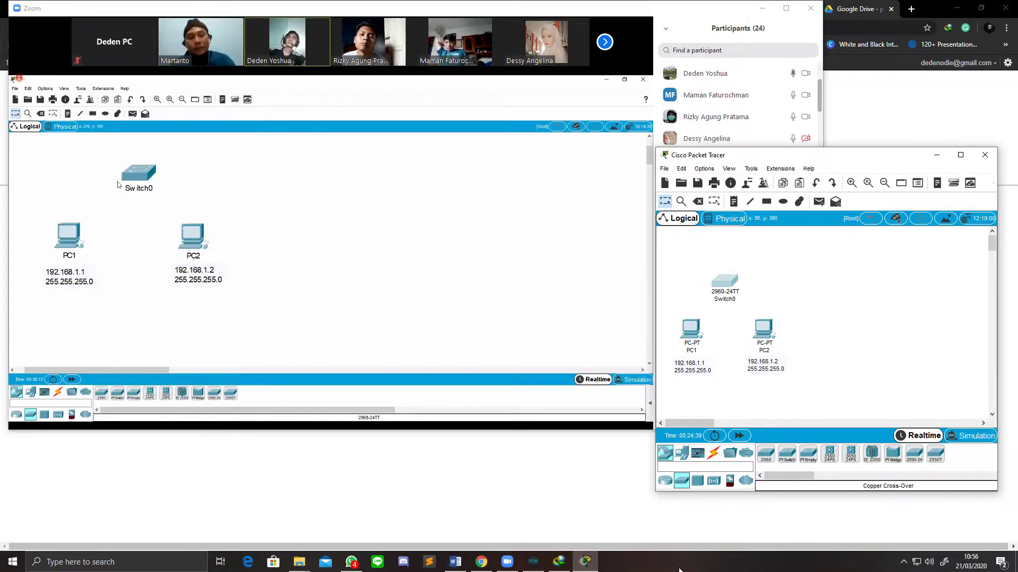
Step: Cable PC1 Fa0 to Switch0 Fa0/1 and Switch0 Fa0/2 to PC2 Fa0 with copper straight-through
left_click(714, 453)
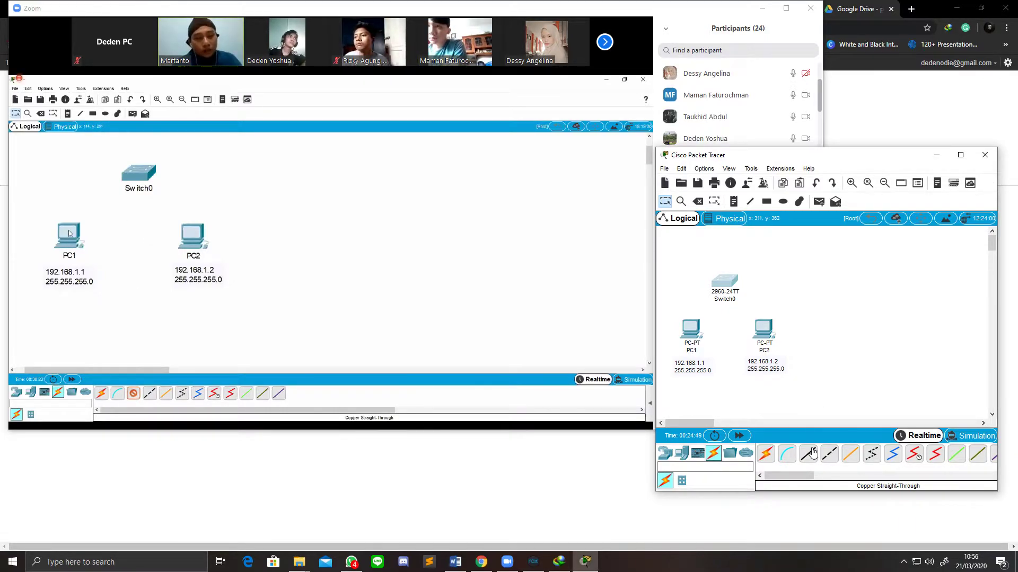
left_click(813, 450)
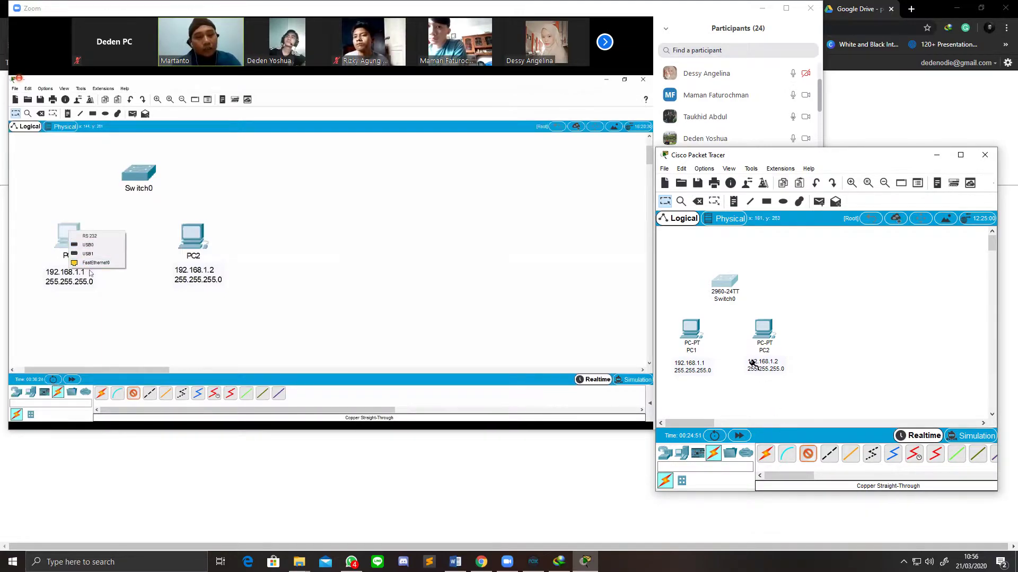
left_click(694, 329)
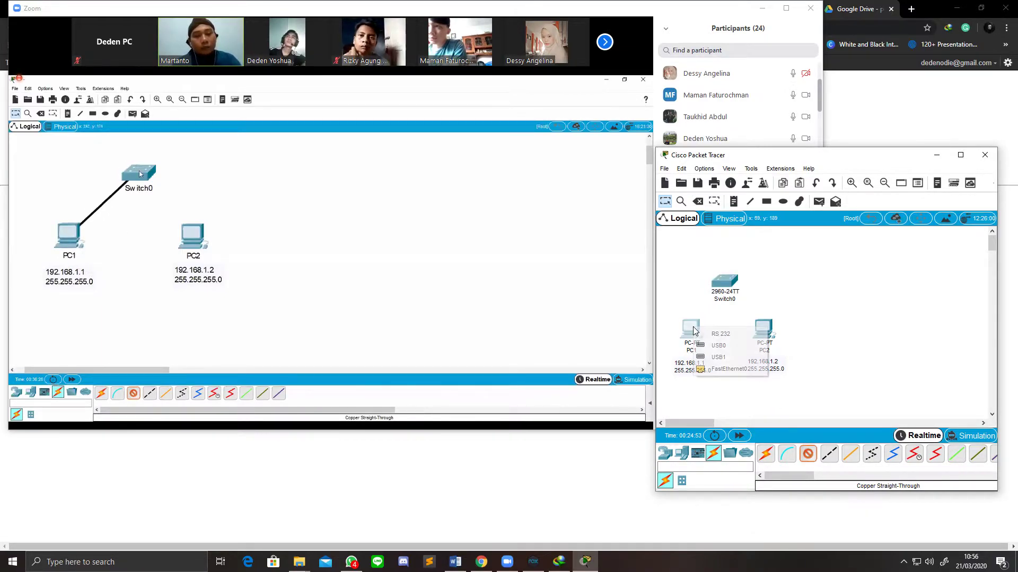
left_click(721, 370)
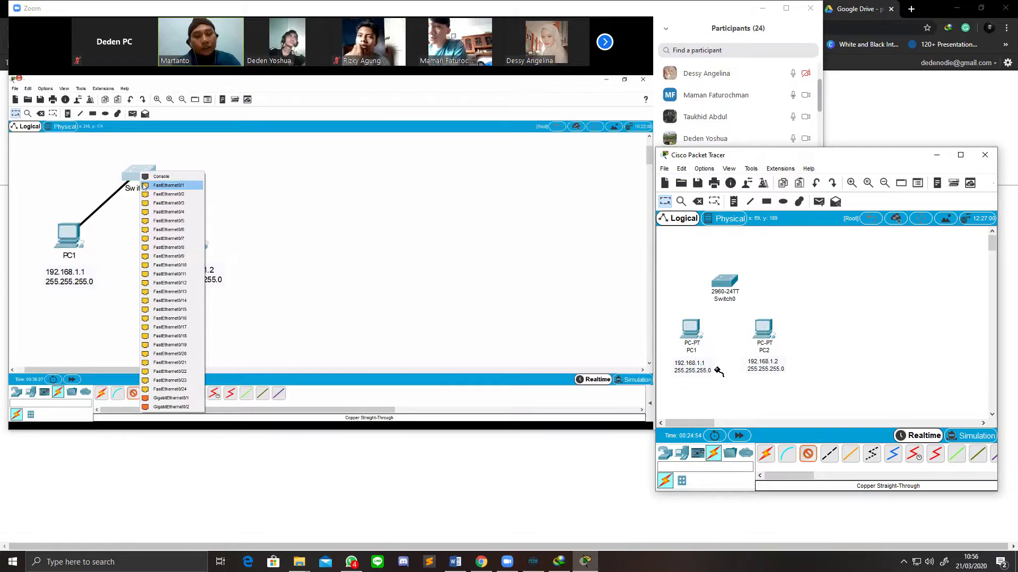
left_click(730, 284)
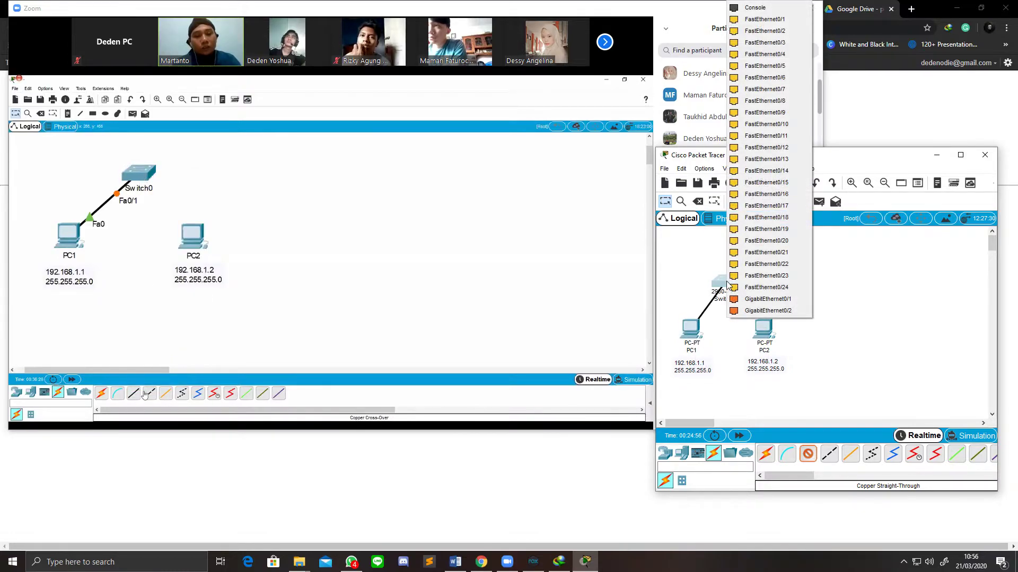
left_click(802, 23)
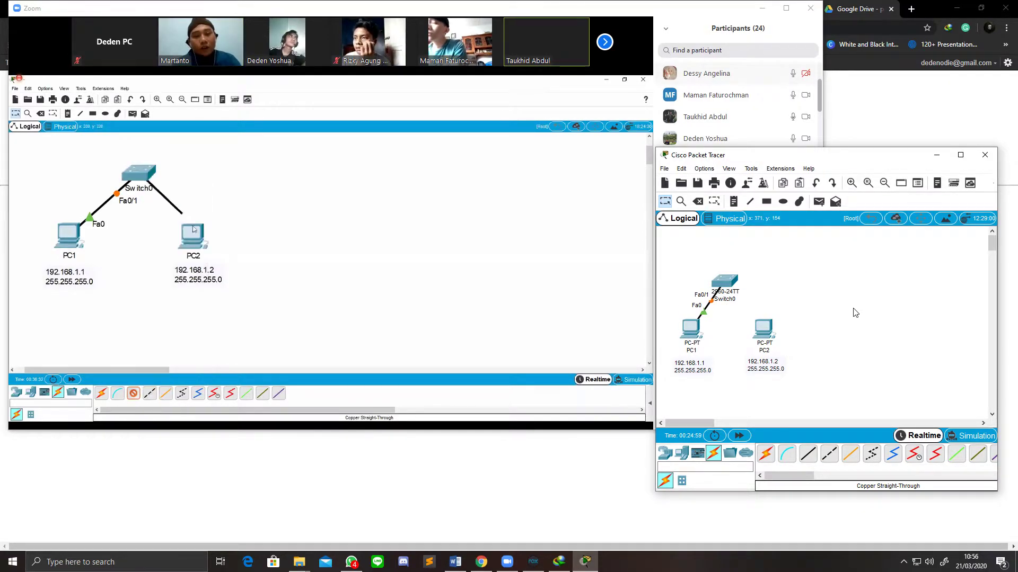
left_click(808, 454)
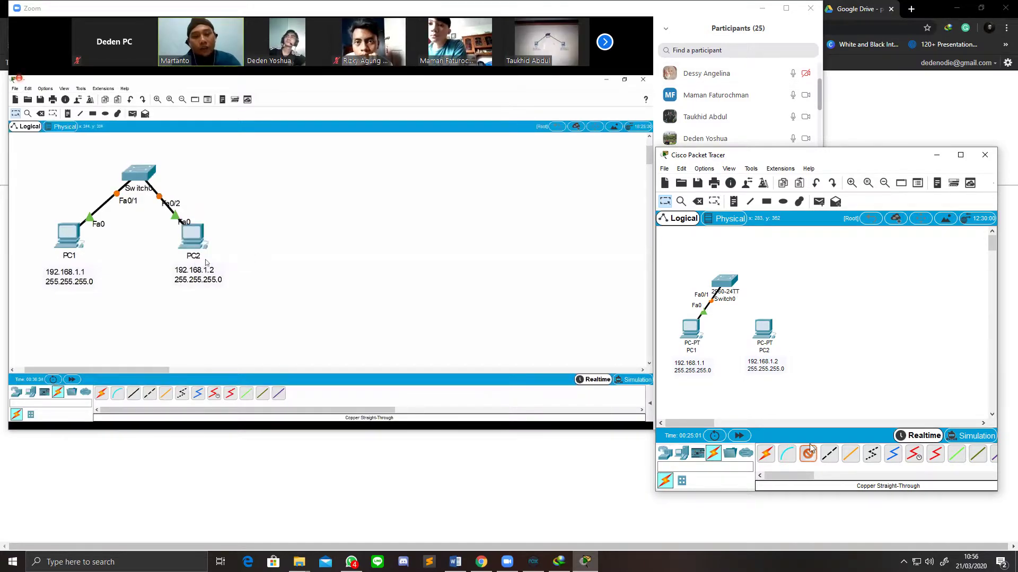
left_click(730, 284)
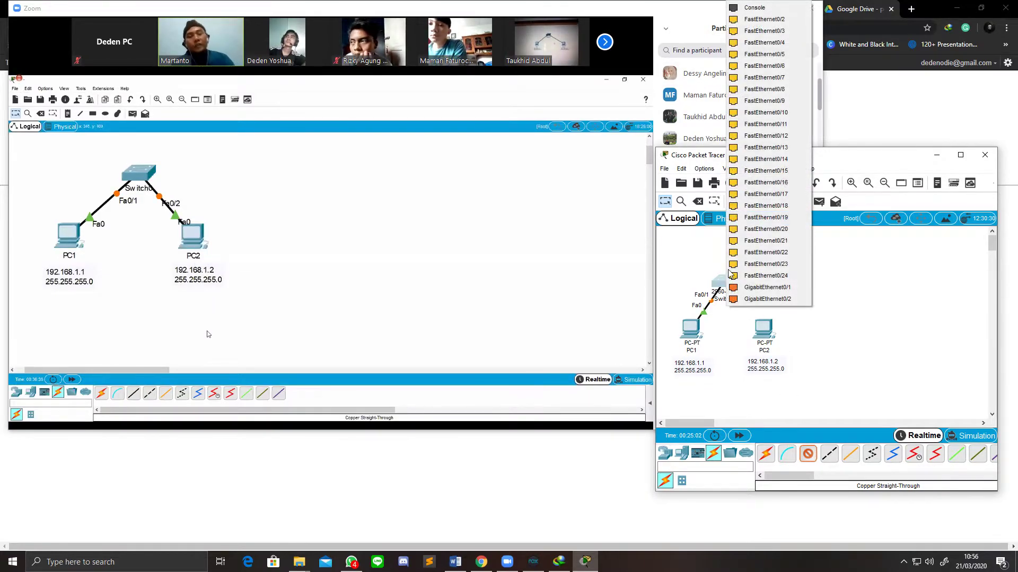
left_click(775, 32)
left_click(763, 327)
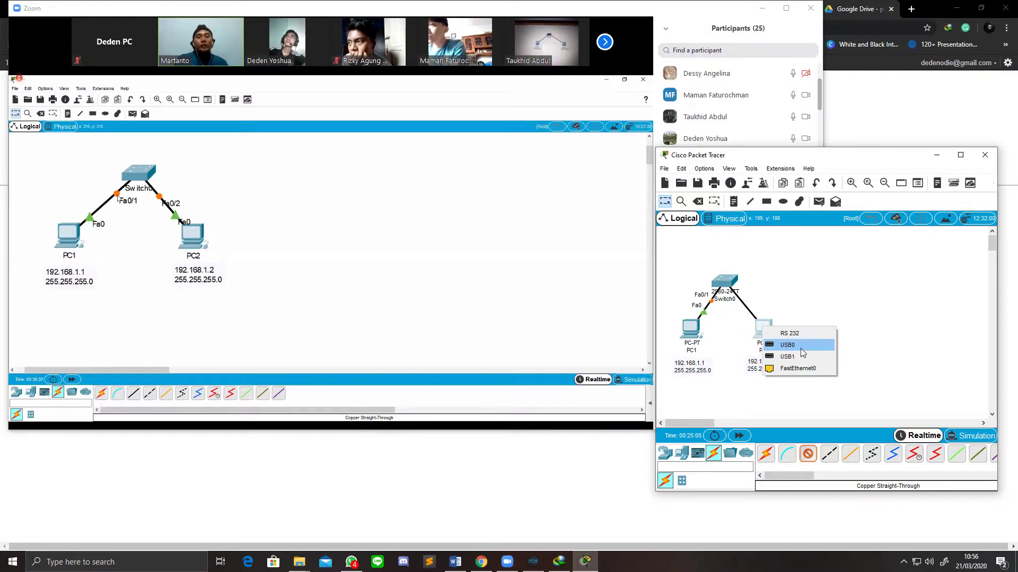
left_click(805, 368)
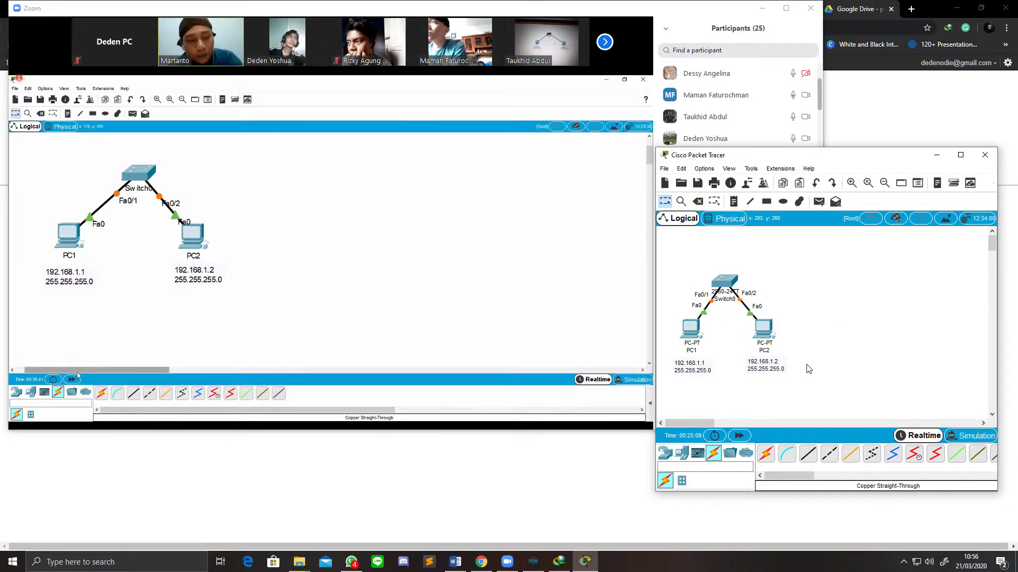
Step: Fast-forward time and power-cycle devices, declining the network reset, so both links turn green
left_click(740, 435)
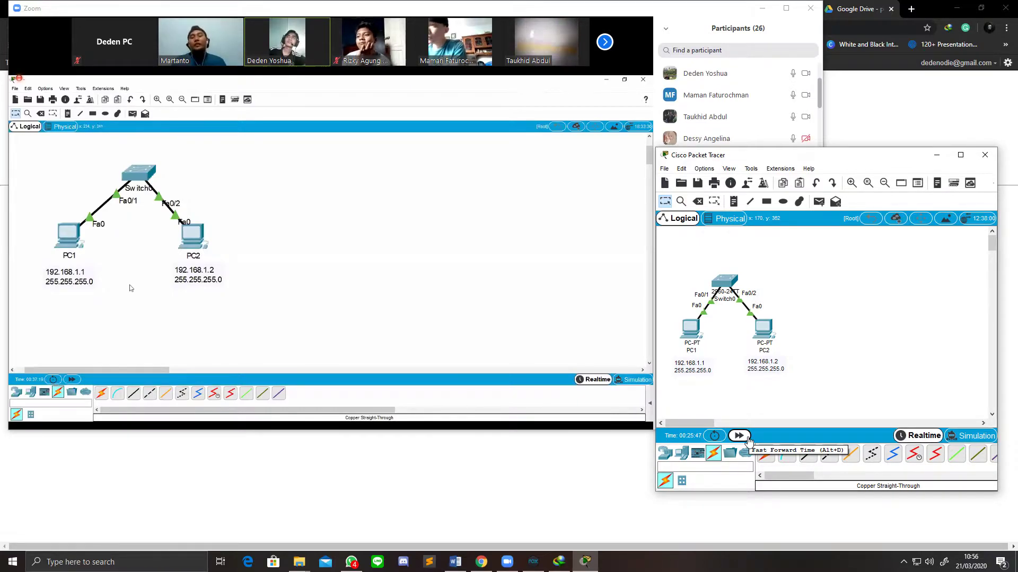
left_click(714, 435)
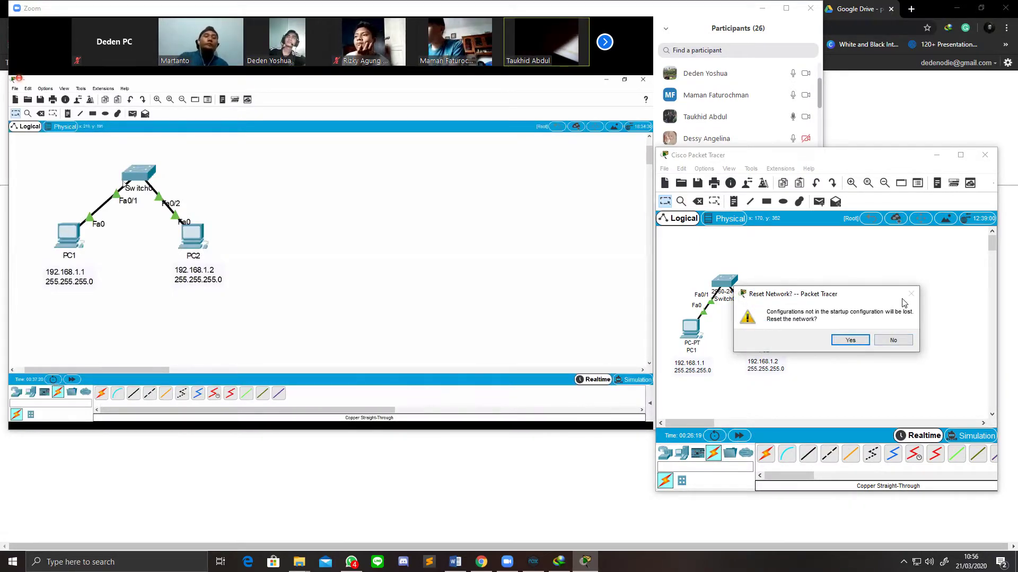
left_click(892, 341)
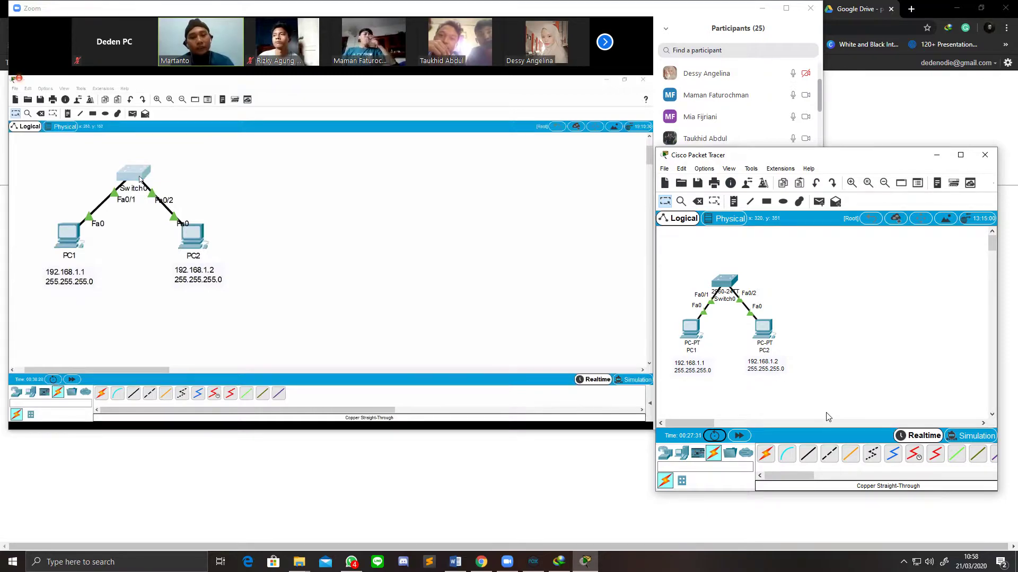
Step: Open Switch0's CLI and arrange its window to view the Fa0/1 and Fa0/2 up messages
left_click(726, 286)
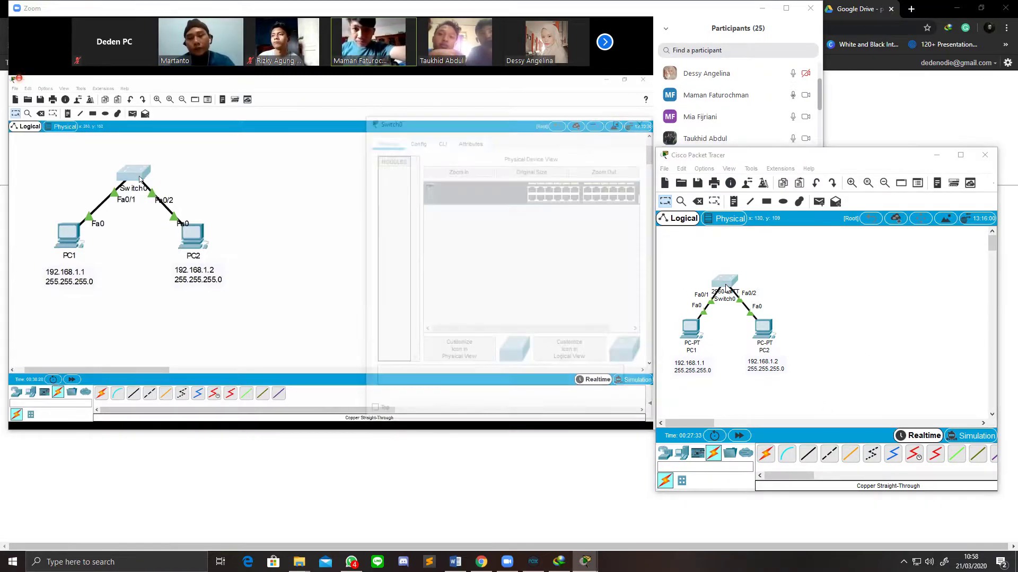
left_click(441, 139)
left_click_drag(458, 123, 765, 151)
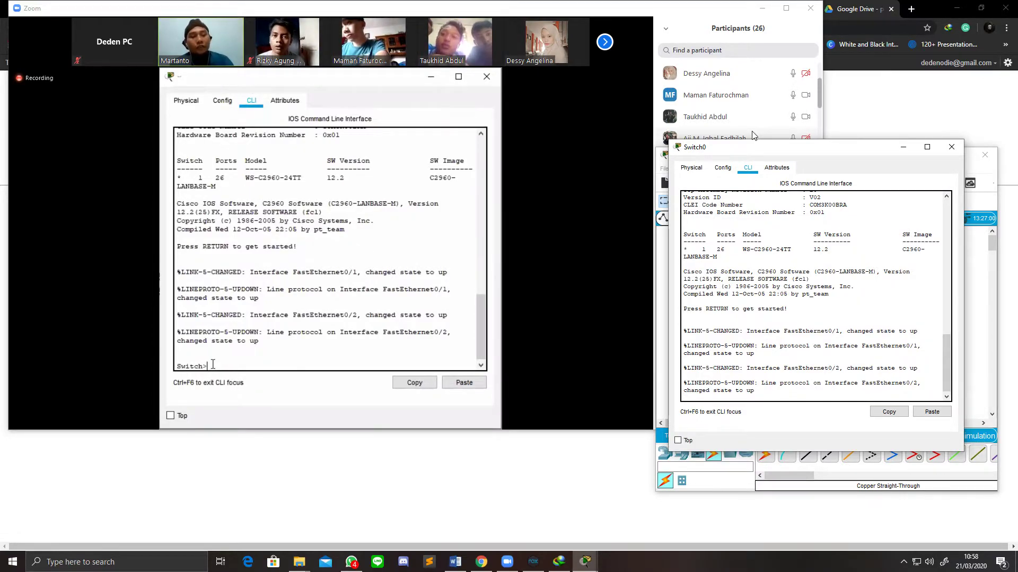
left_click_drag(208, 365, 171, 363)
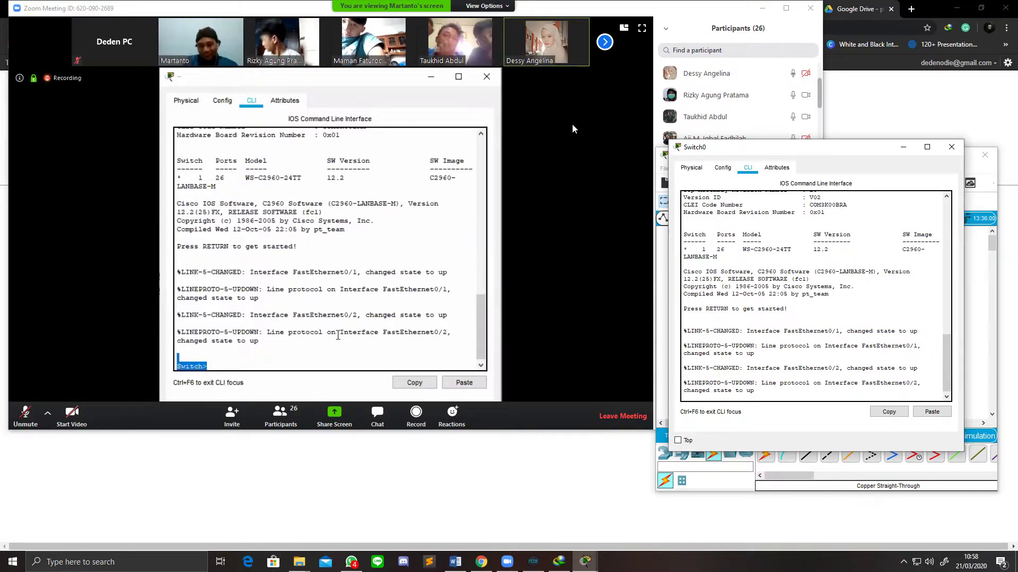
left_click_drag(731, 147, 735, 180)
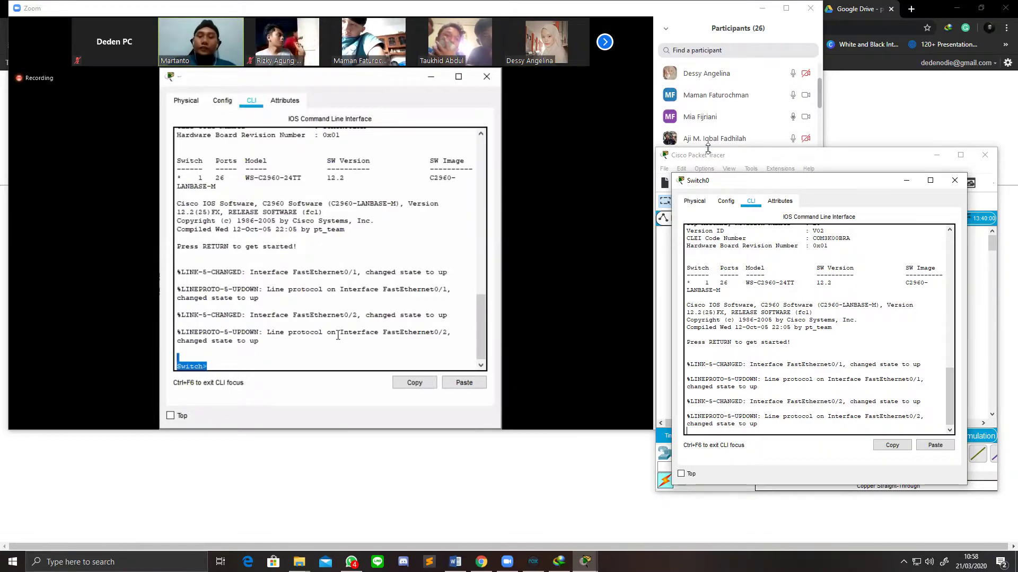
mouse_move(768, 188)
left_mouse_down()
mouse_move(762, 218)
mouse_move(761, 174)
mouse_move(760, 244)
mouse_move(760, 182)
left_mouse_up()
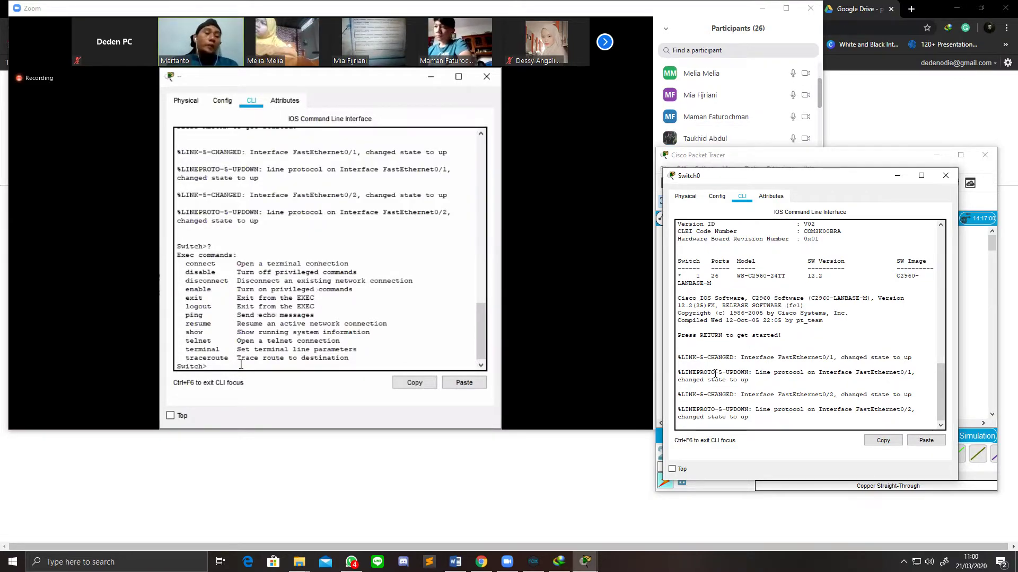
Step: Get a fresh Switch> prompt and enter ? to list the Exec commands
key("Return")
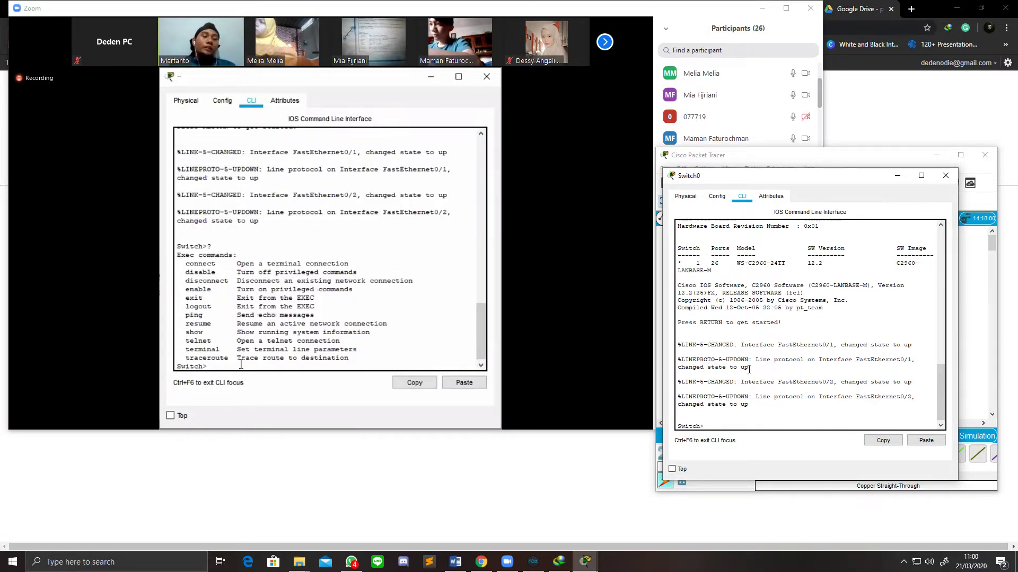
type("?")
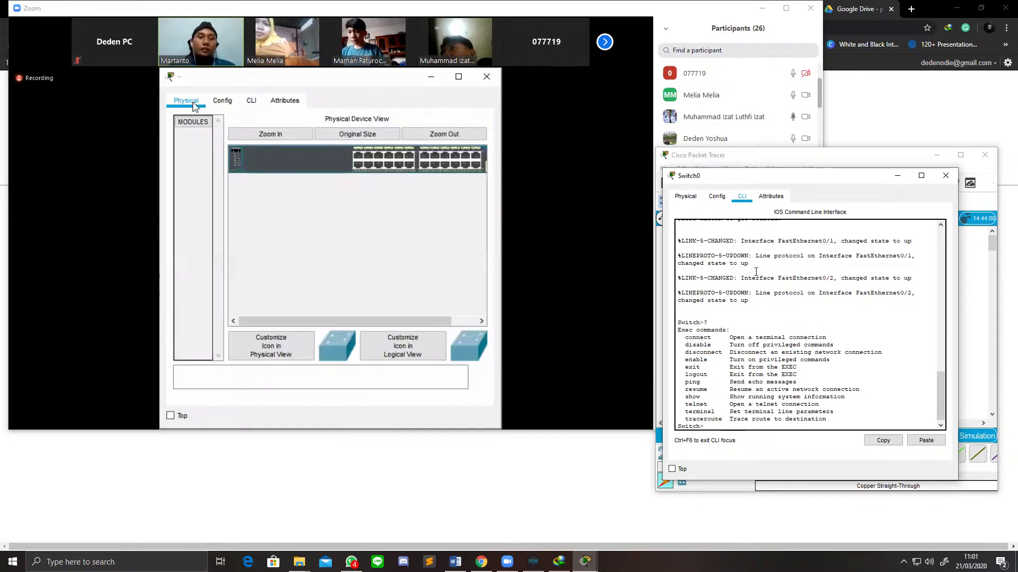
left_click(687, 197)
left_click(754, 200)
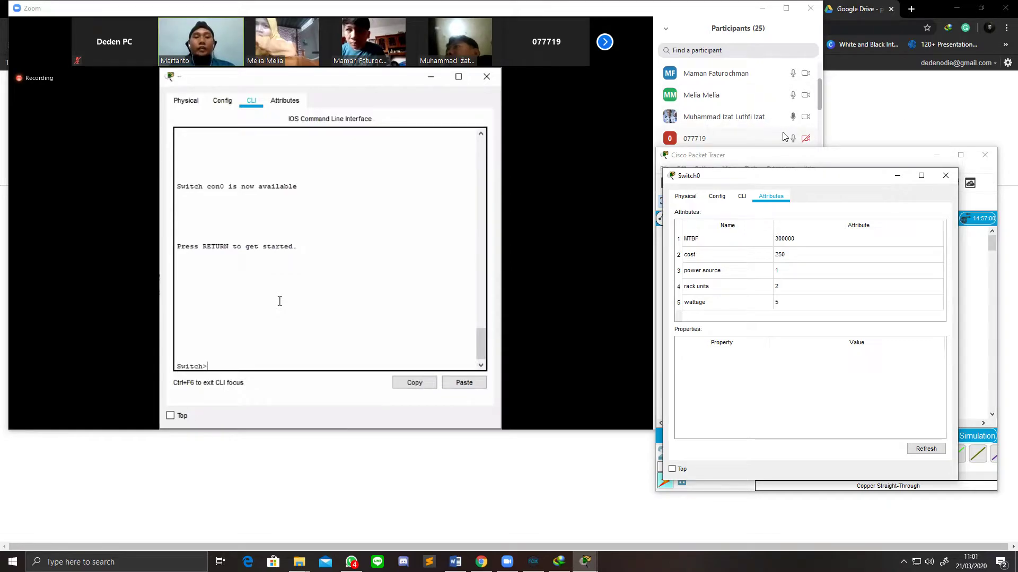
scroll(787, 137, "down", 2)
scroll(787, 137, "up", 1)
scroll(786, 137, "up", 2)
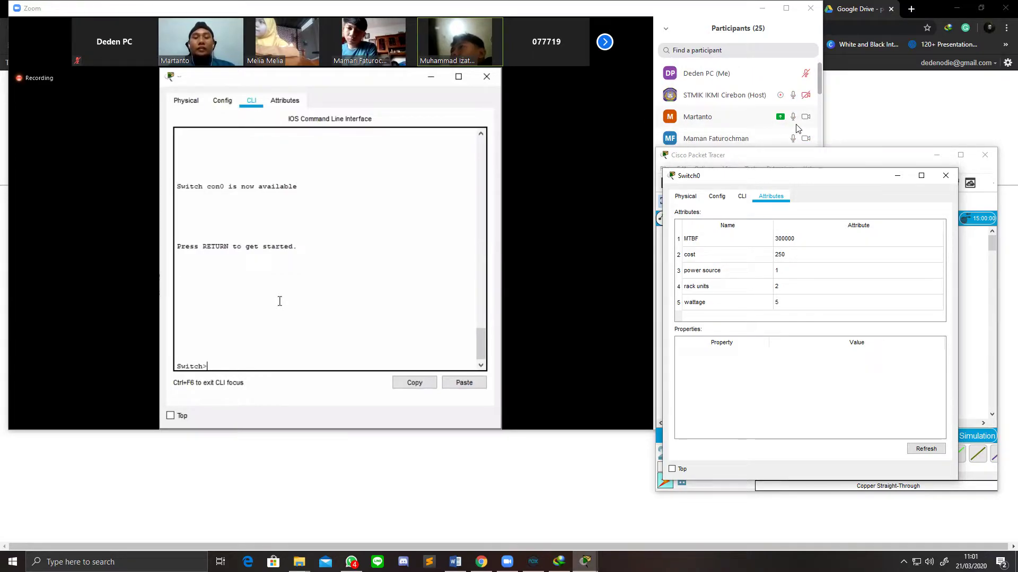
scroll(765, 123, "down", 3)
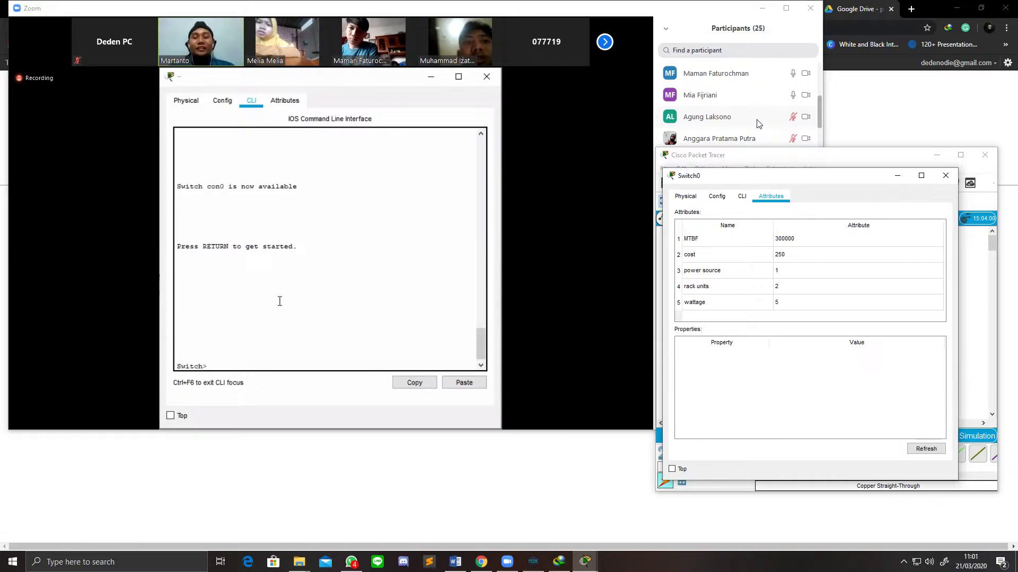
scroll(759, 123, "down", 1)
scroll(779, 108, "up", 1)
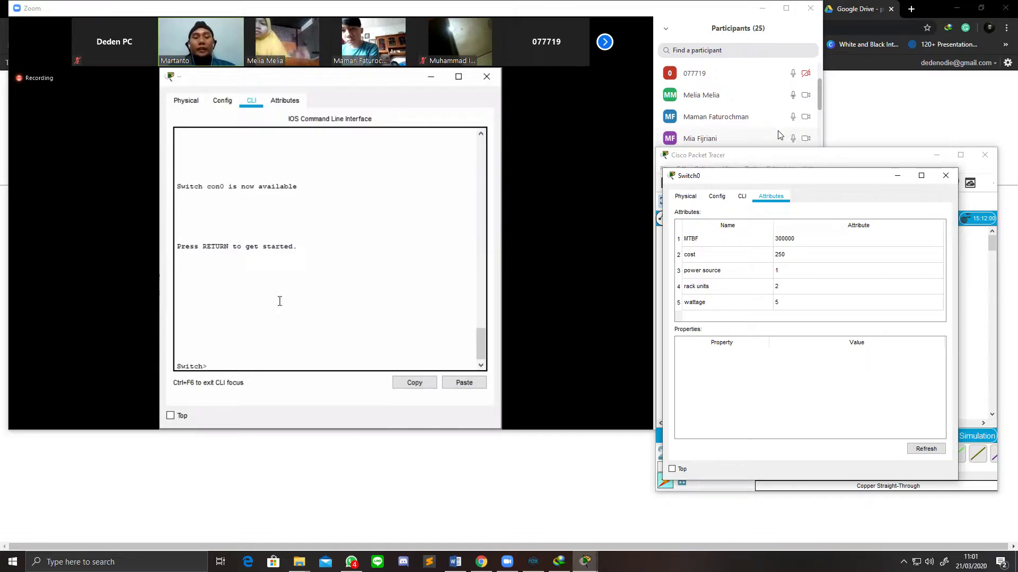
left_click(740, 201)
left_click(769, 198)
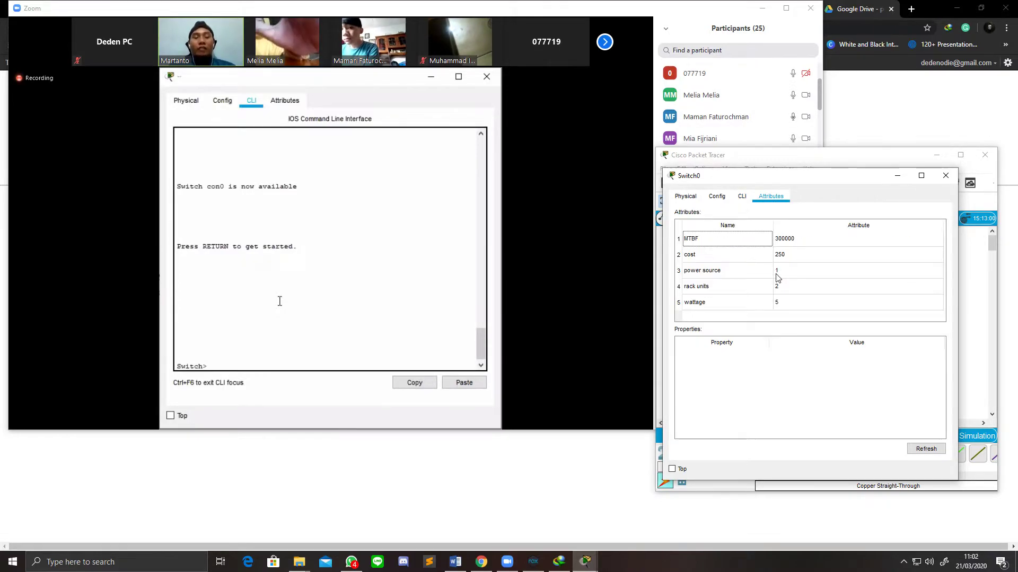
left_click(743, 199)
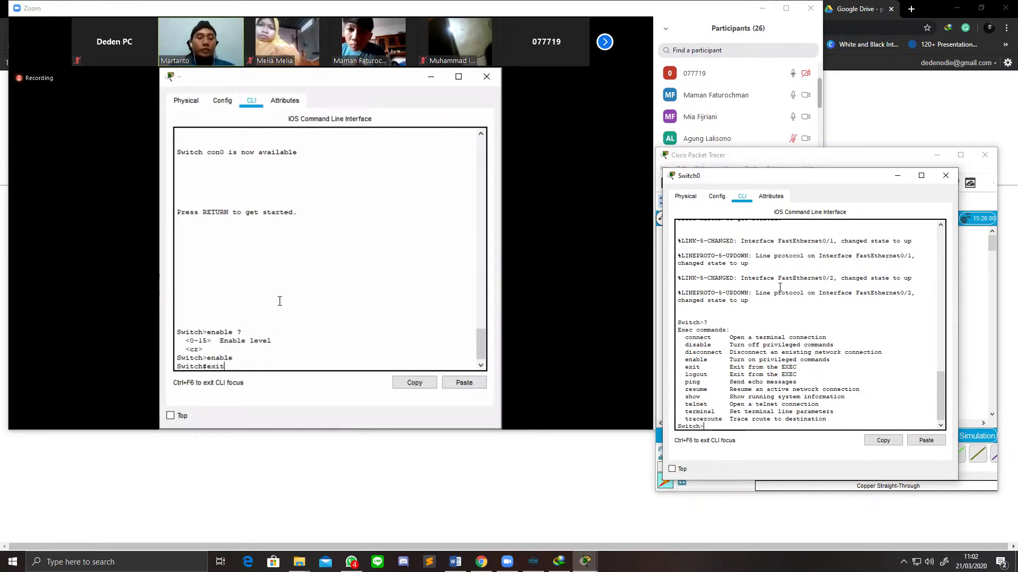
Step: Enter privileged EXEC mode on Switch0 using the 'en' abbreviation of enable
type("enable")
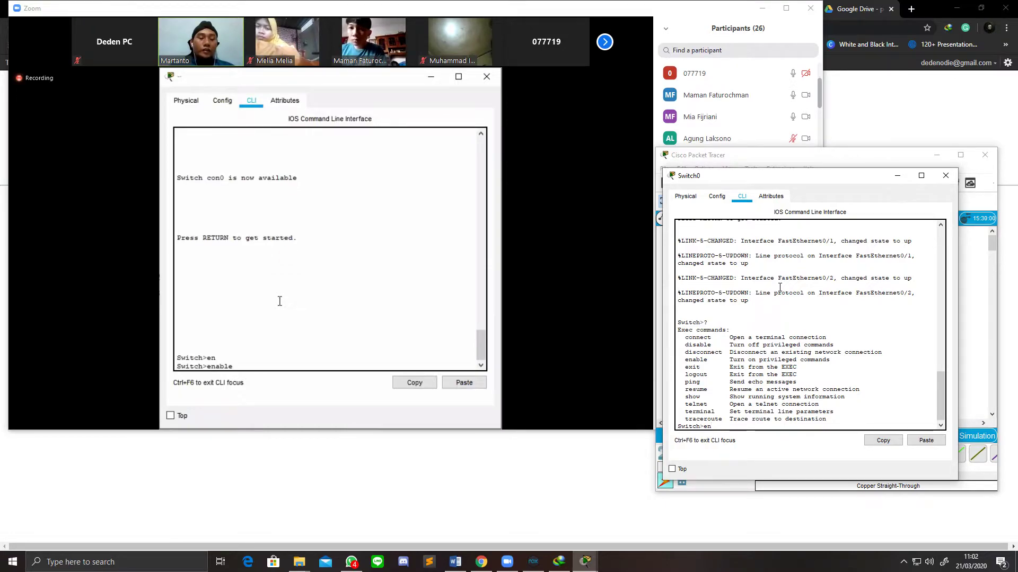
key("Tab")
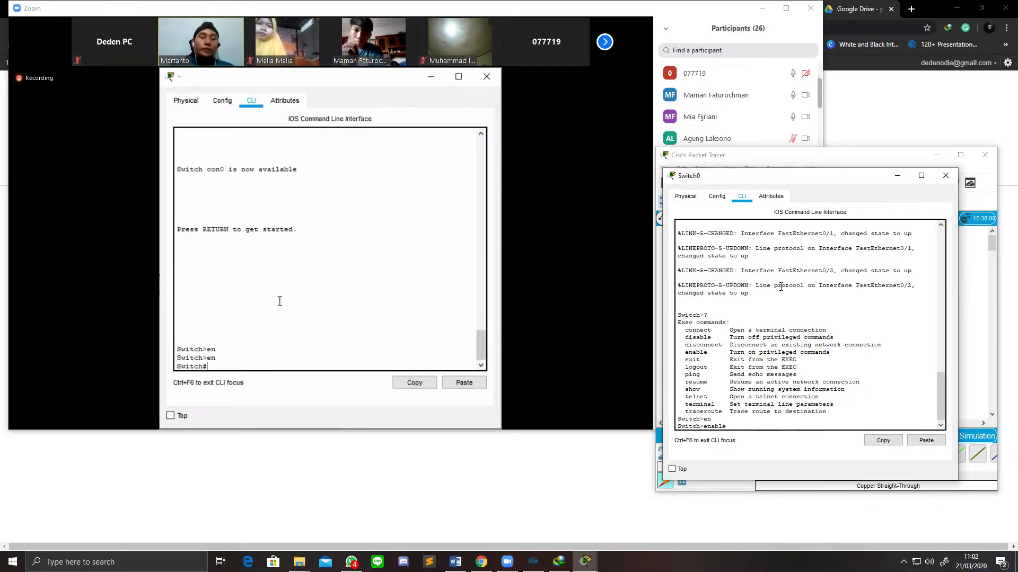
key("BackSpace")
key("BackSpace")
key("BackSpace")
key("BackSpace")
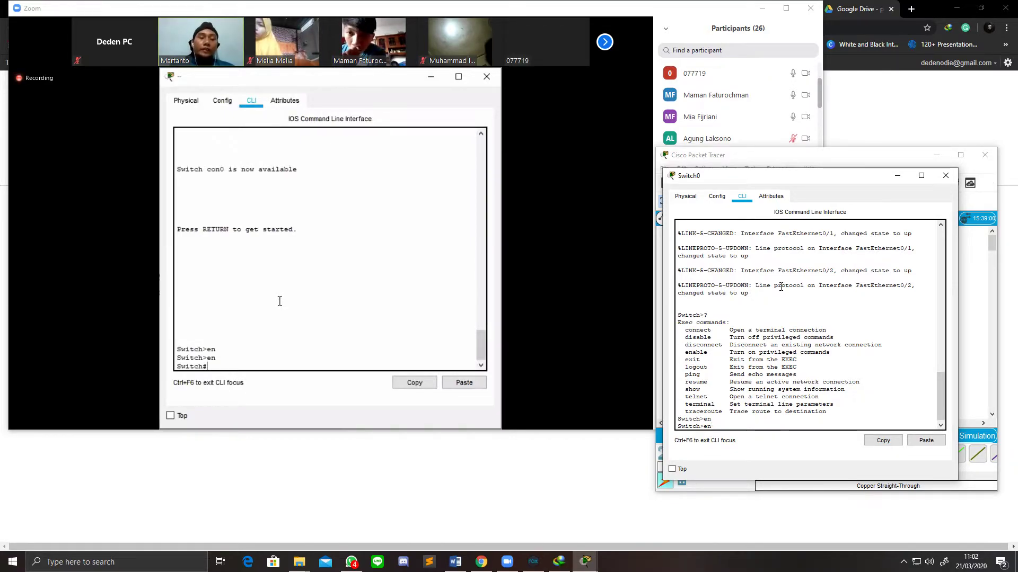
key("Return")
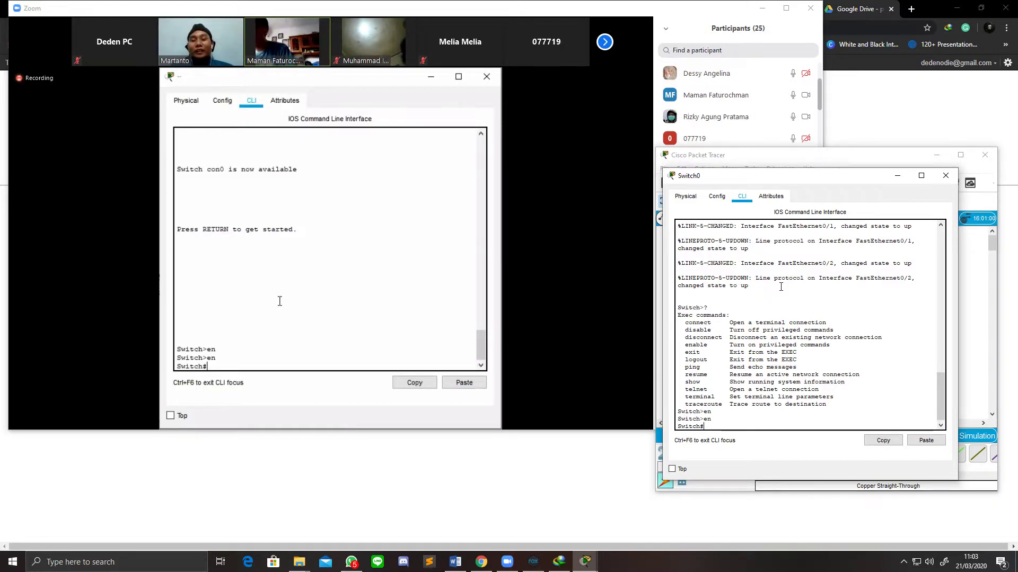
Step: Google 'dalam exced mode tracers', switch to the corrected spelling, and scroll the results
left_click(914, 7)
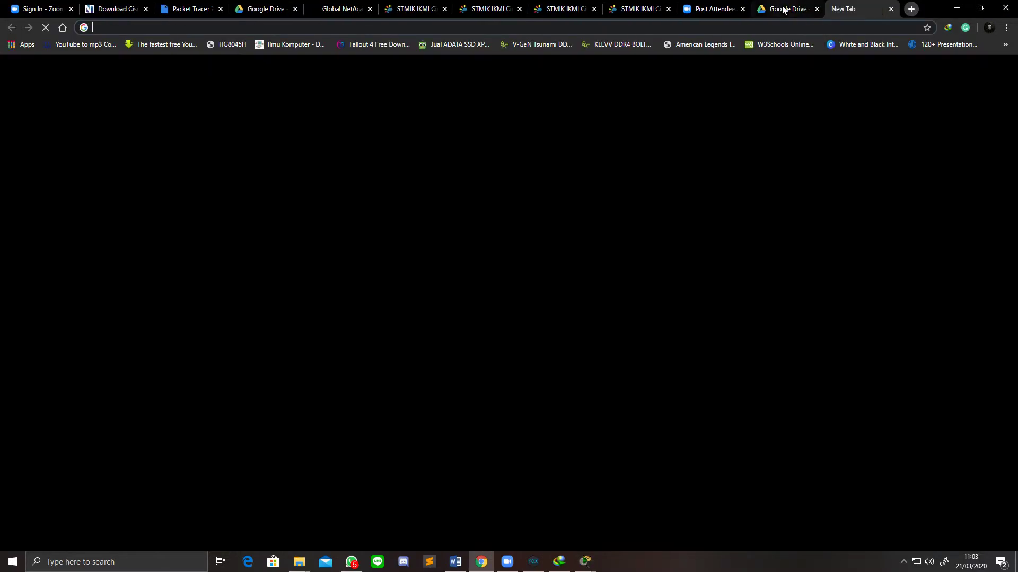
type("dalam ex")
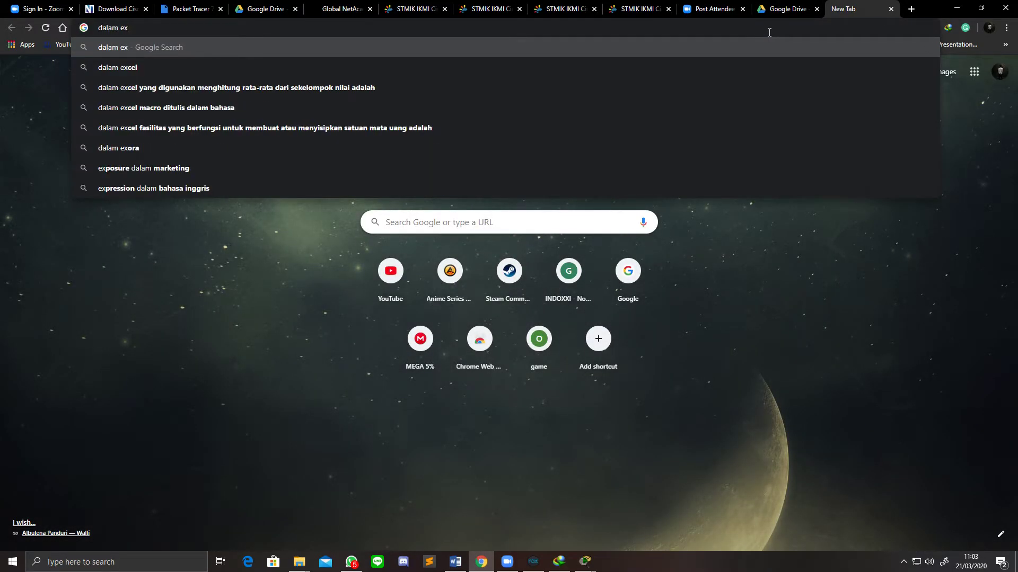
type("ced mo")
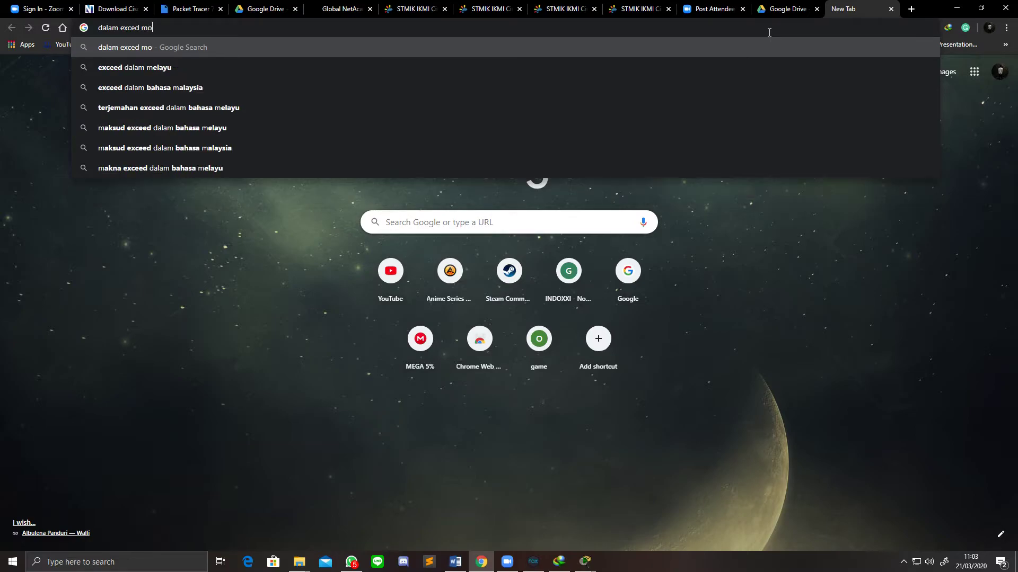
type("de")
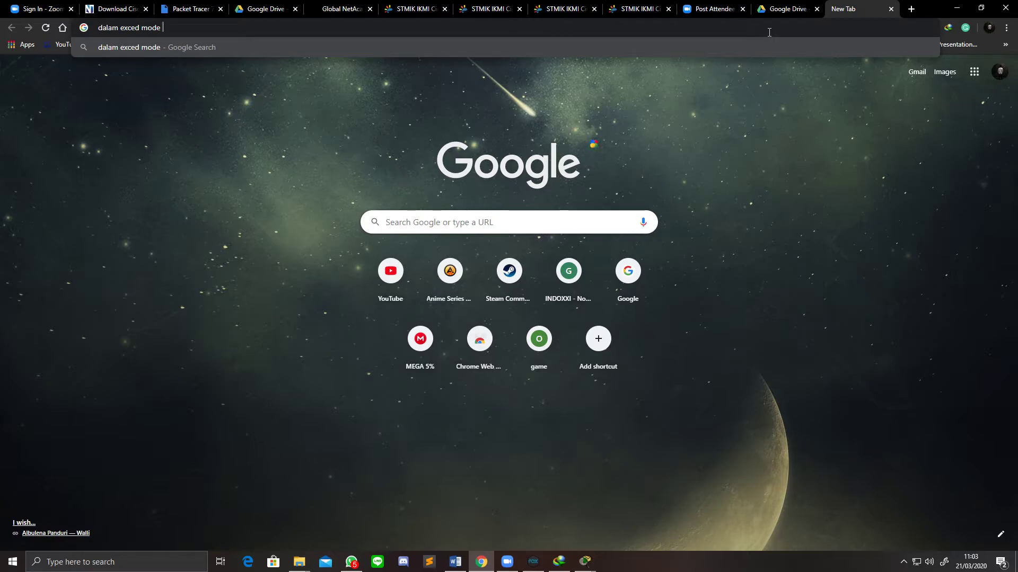
type(" tracers")
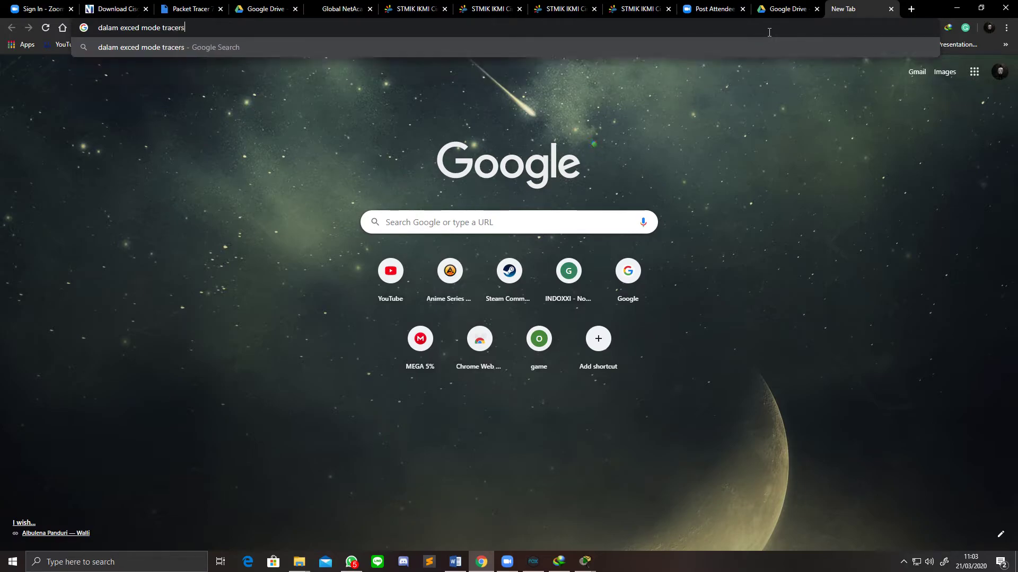
key("Return")
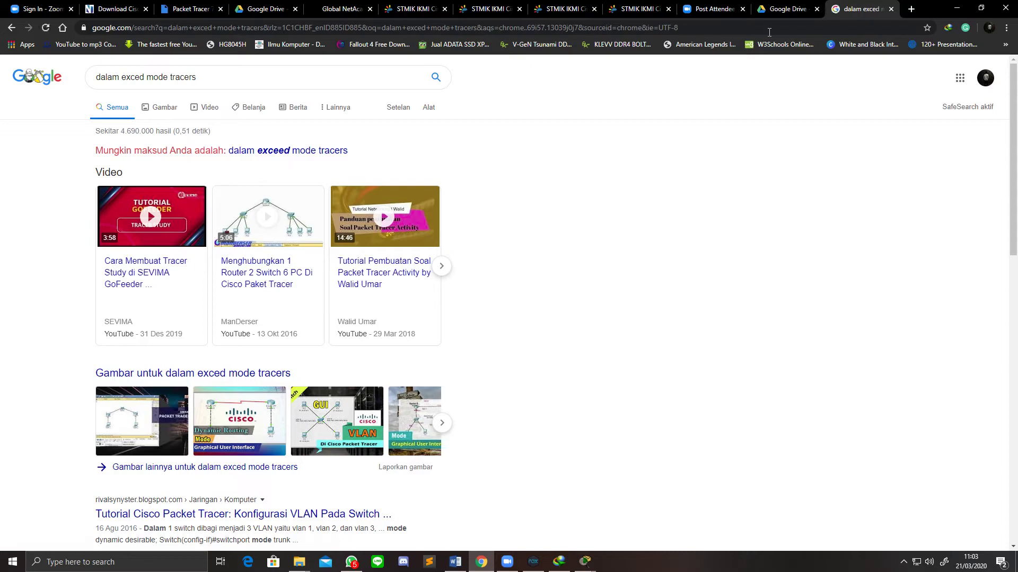
left_click(283, 153)
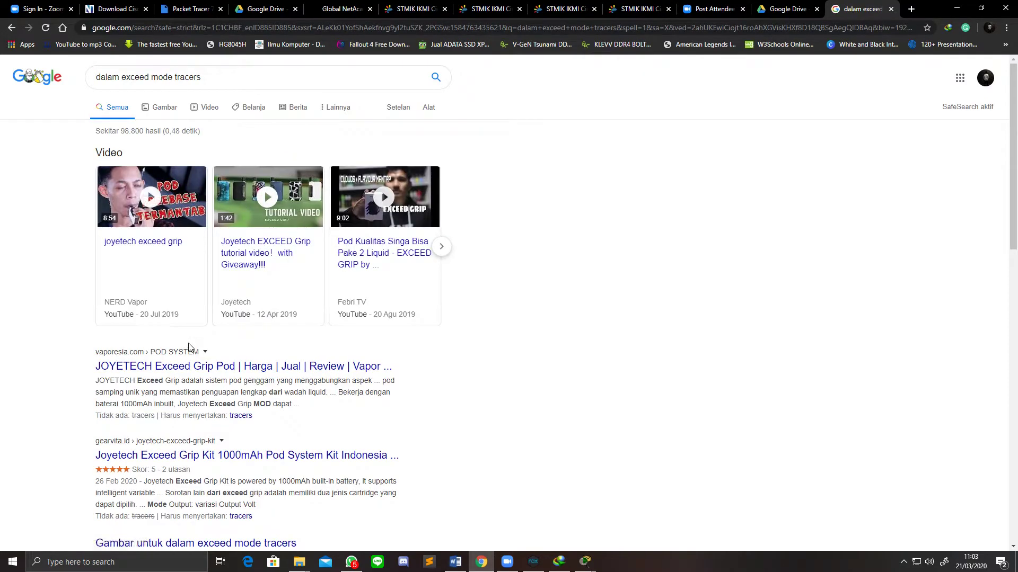
scroll(201, 374, "down", 6)
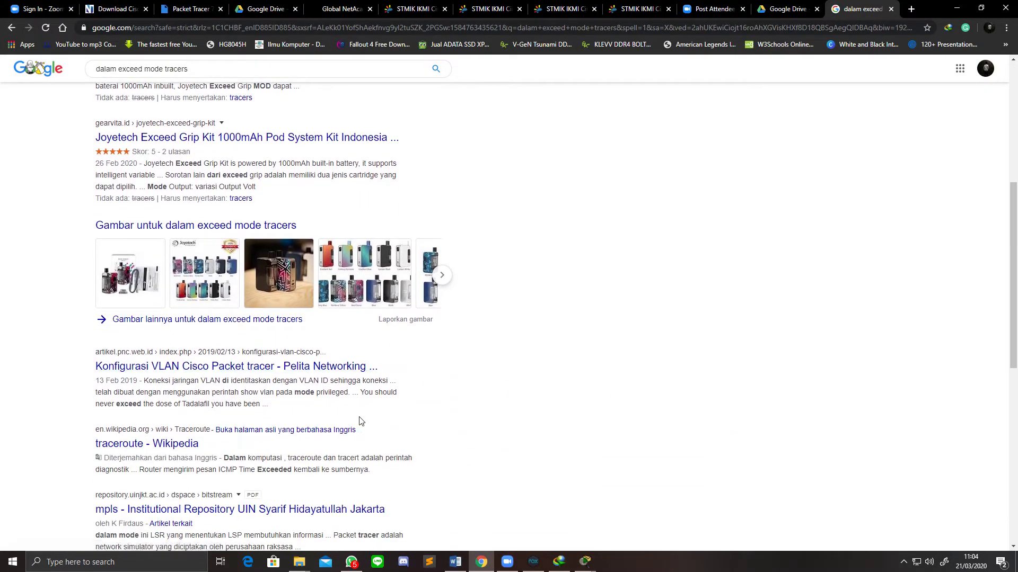
left_click(508, 563)
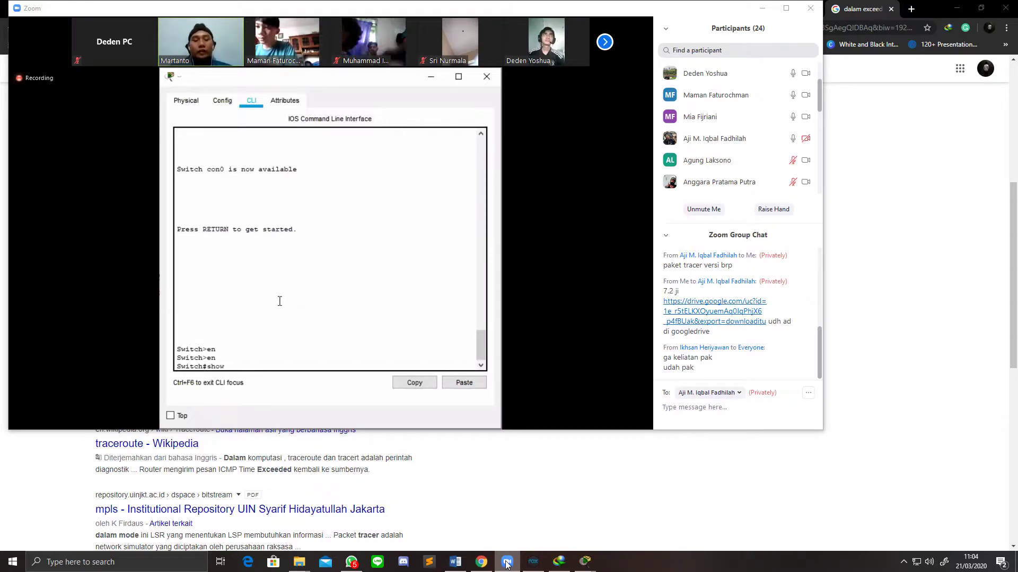
Step: Complete 'show run' at the Switch# prompt and minimise the Chrome window
type("w run")
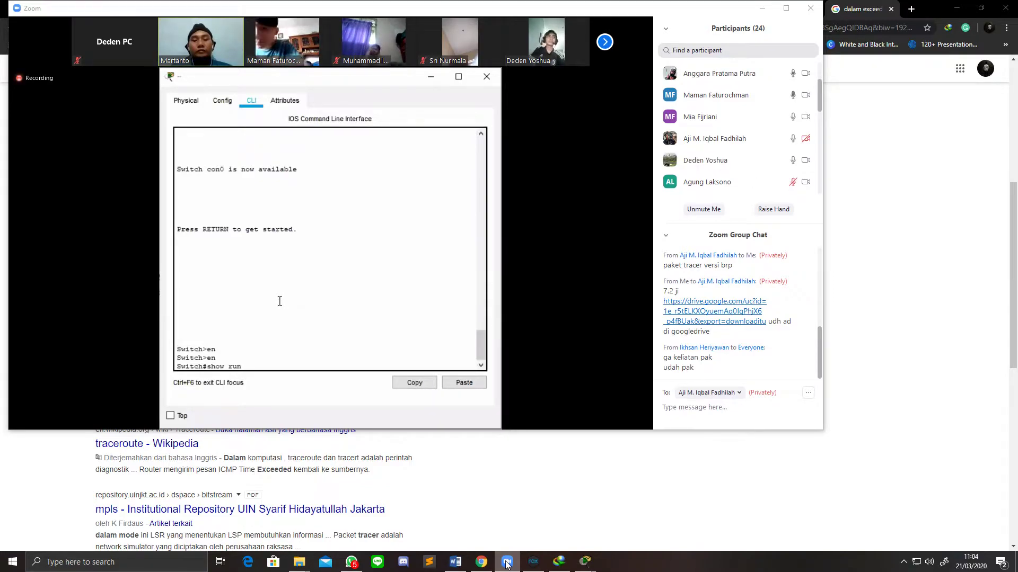
left_click(957, 8)
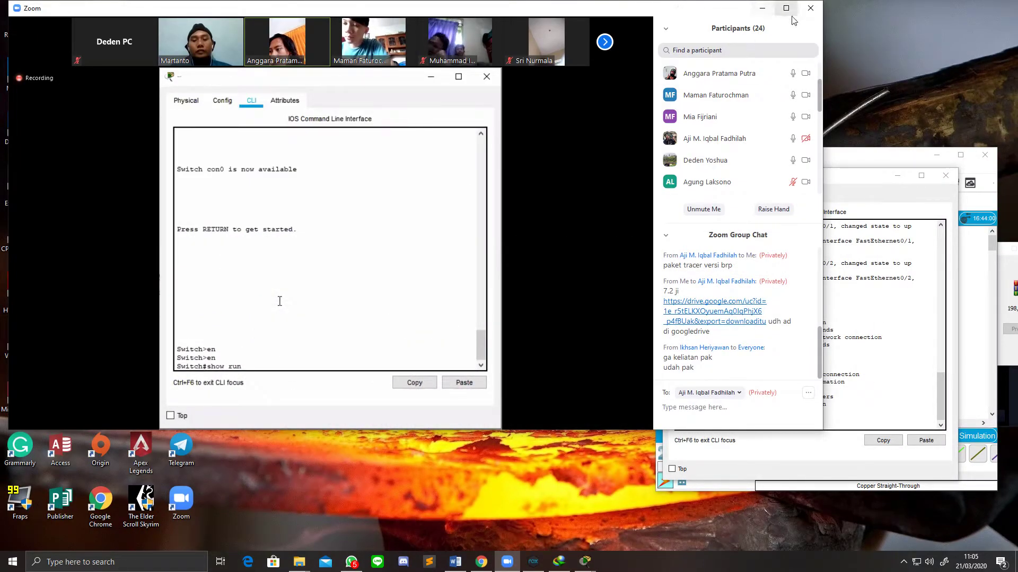
Step: Run 'show run' on Switch0 and page past the first --More-- screen of output
left_click(901, 175)
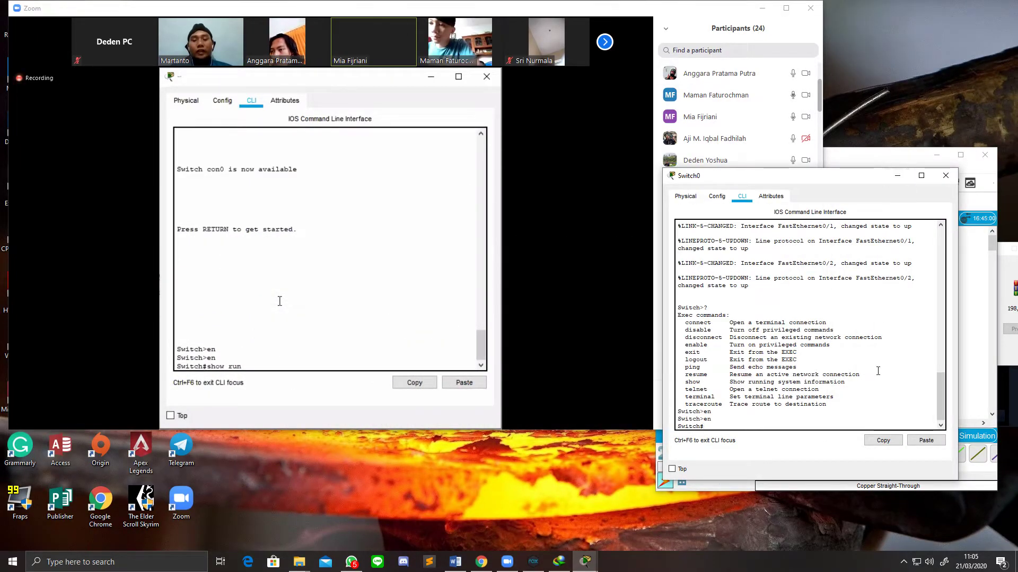
type("show run")
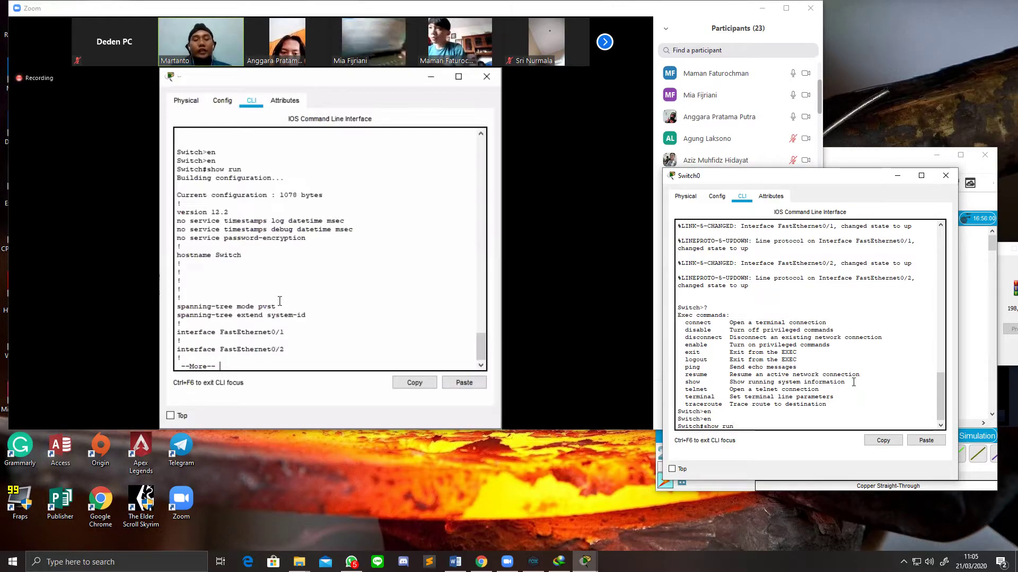
key("Return")
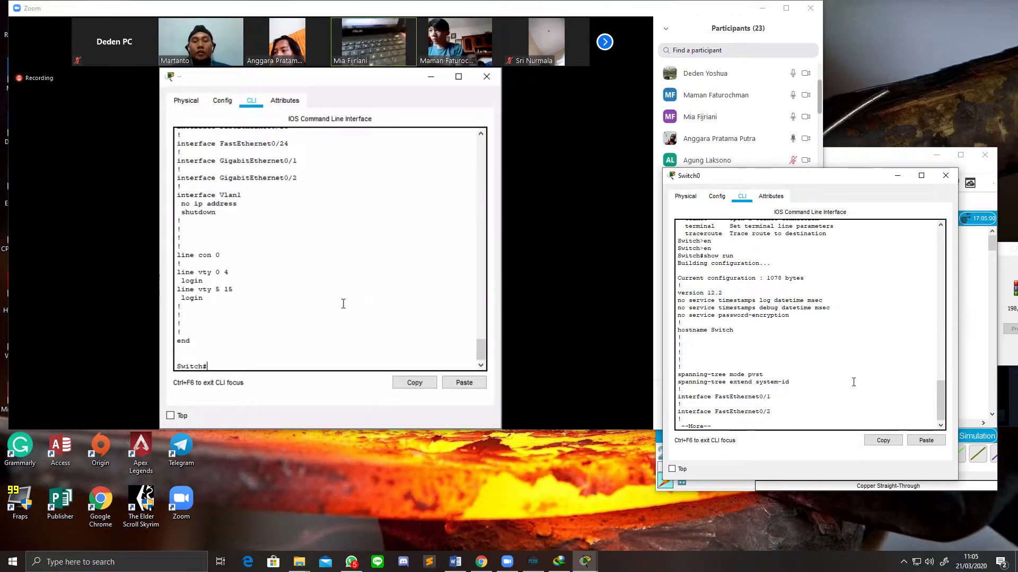
key("space")
key("space")
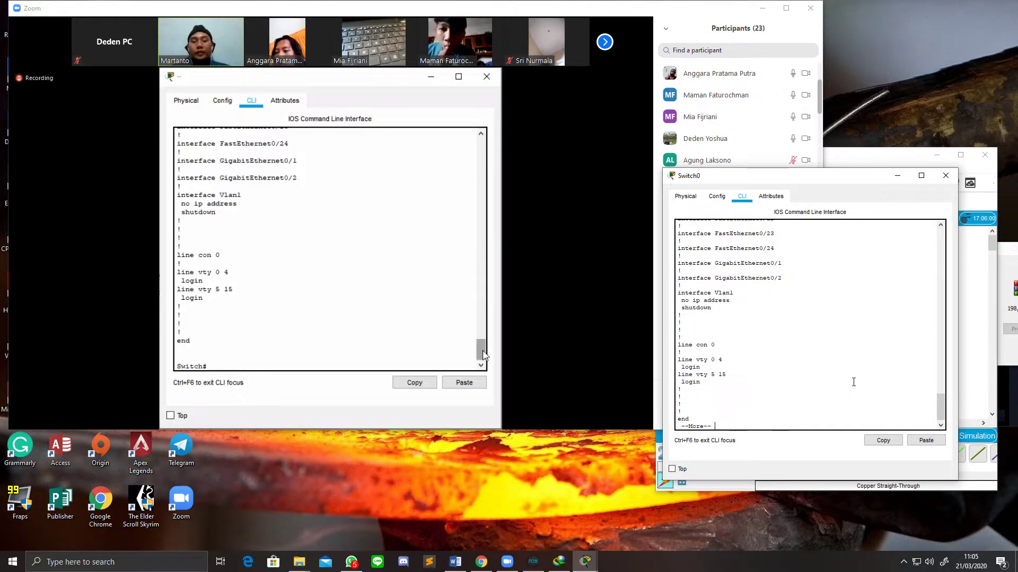
scroll(472, 289, "up", 20)
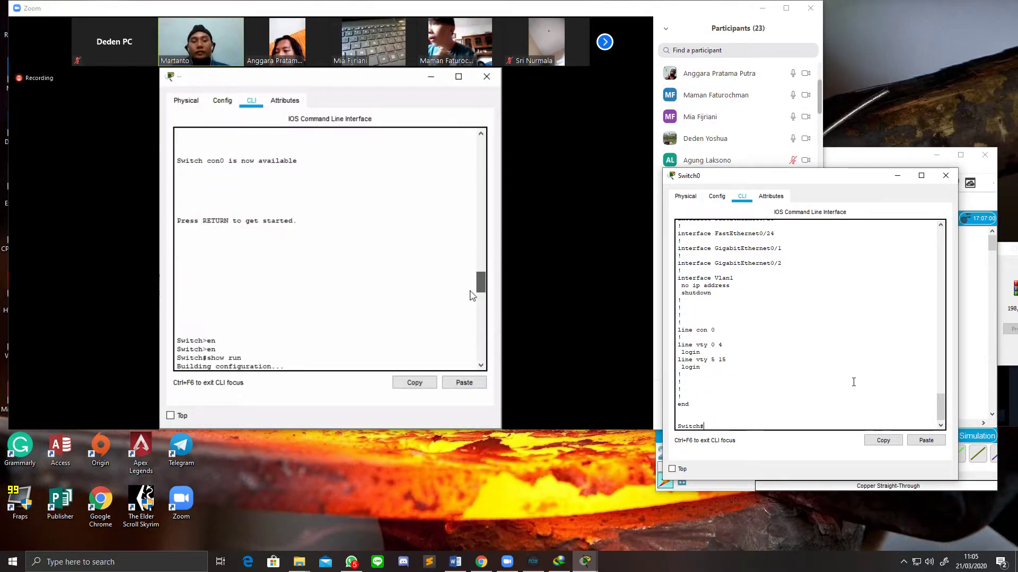
scroll(265, 279, "down", 3)
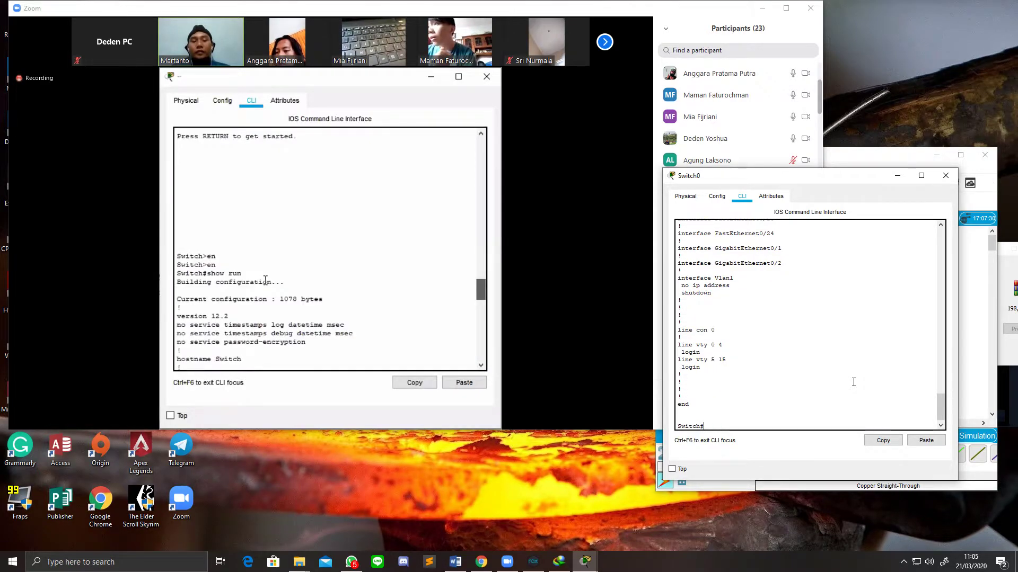
triple_click(175, 274)
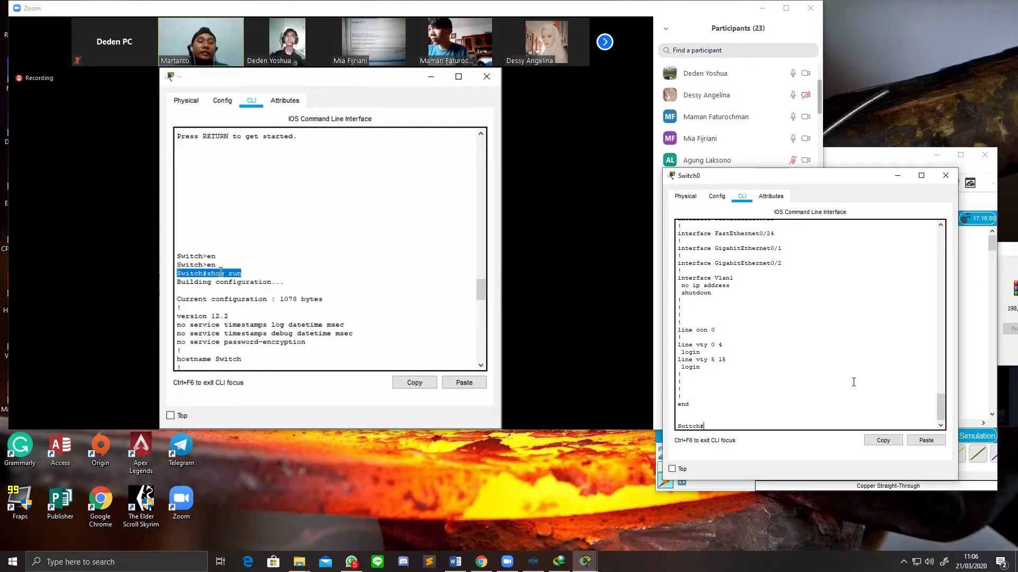
left_click_drag(211, 273, 181, 265)
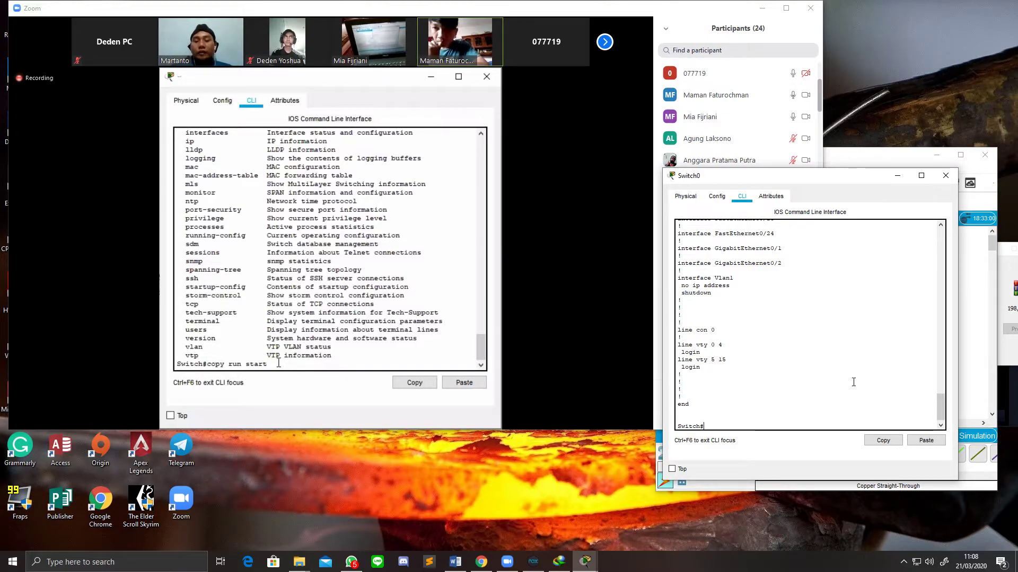
Step: Save the running config with 'copy run start', accepting the default startup-config filename
type("copy run start")
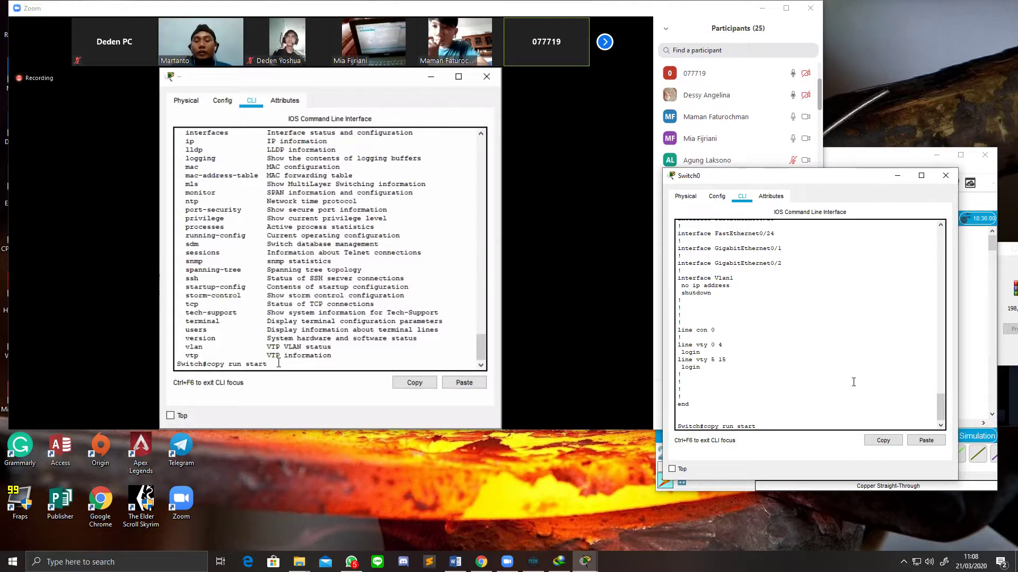
key("Return")
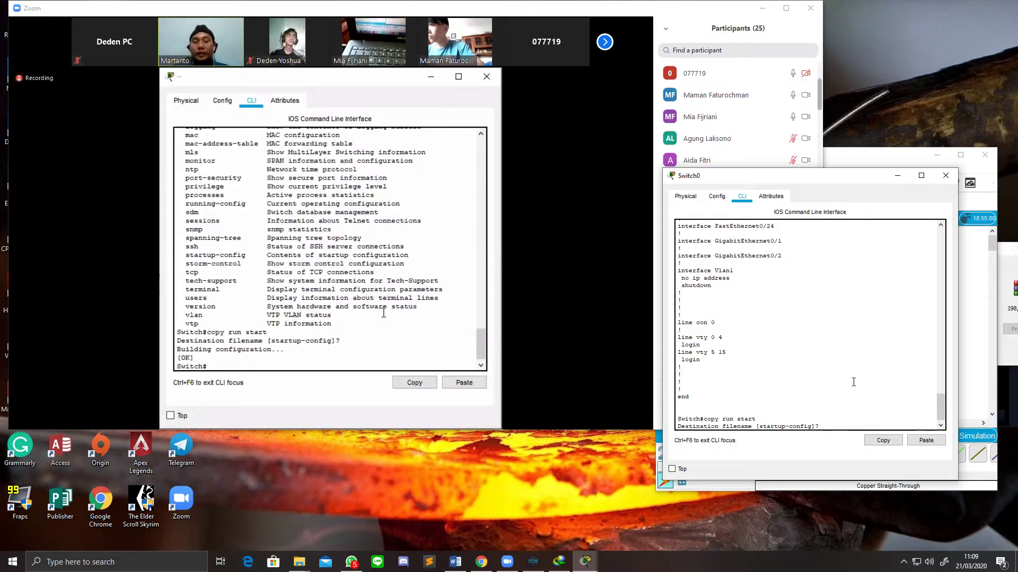
key("Return")
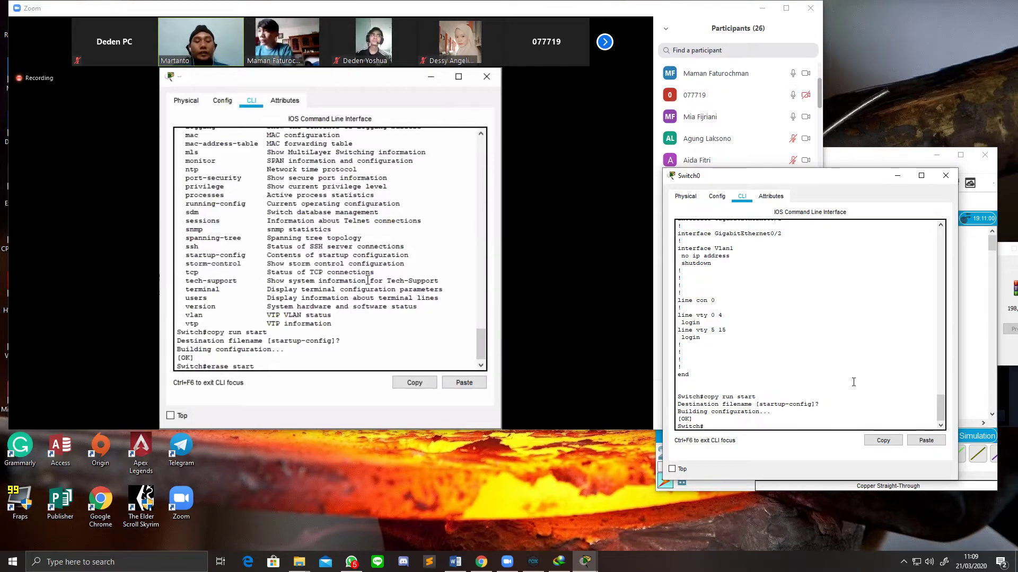
Step: Erase NVRAM with a confirmed 'erase start', then type 'erase startup-config' again
type("ras")
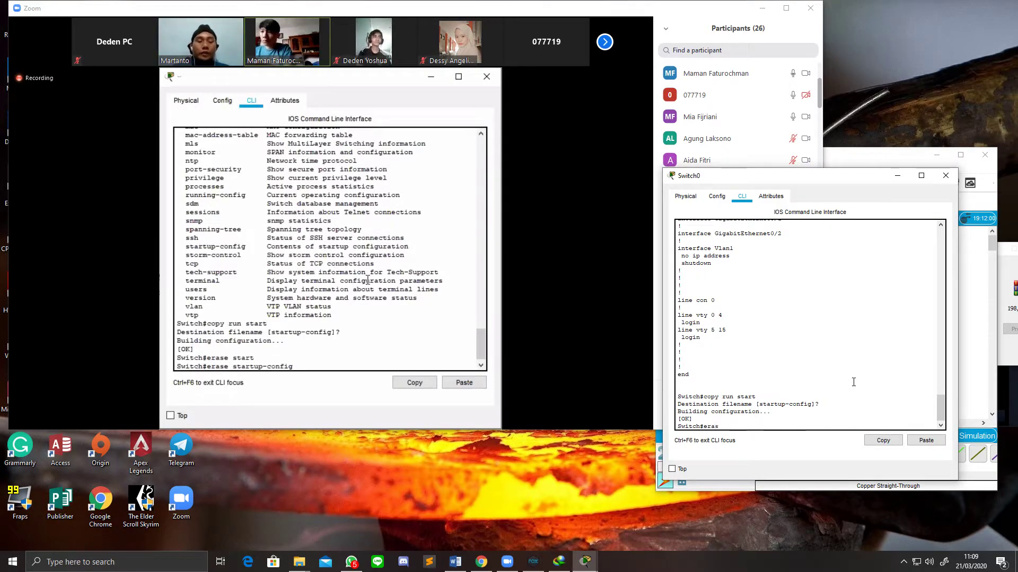
type("e start")
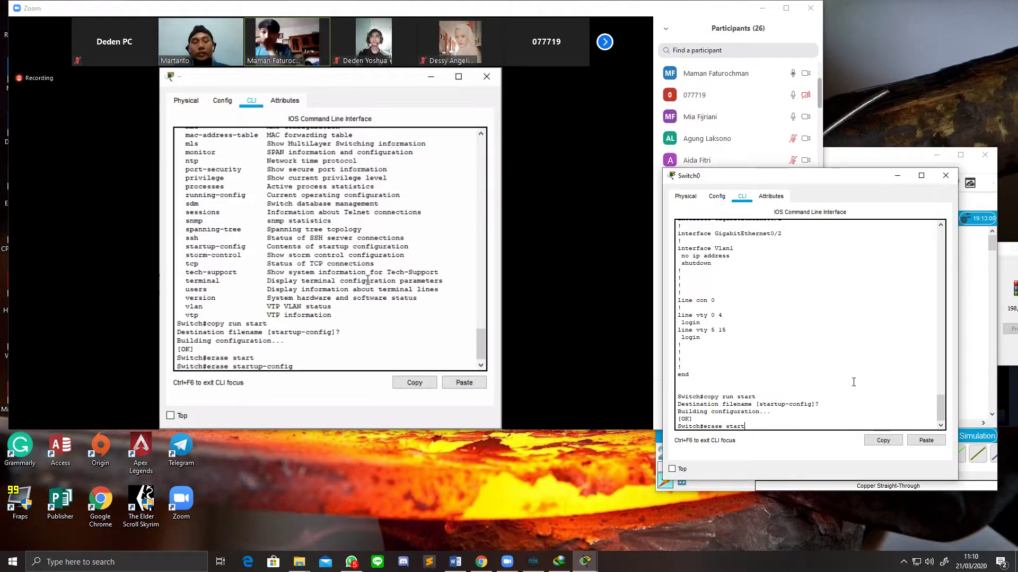
key("Return")
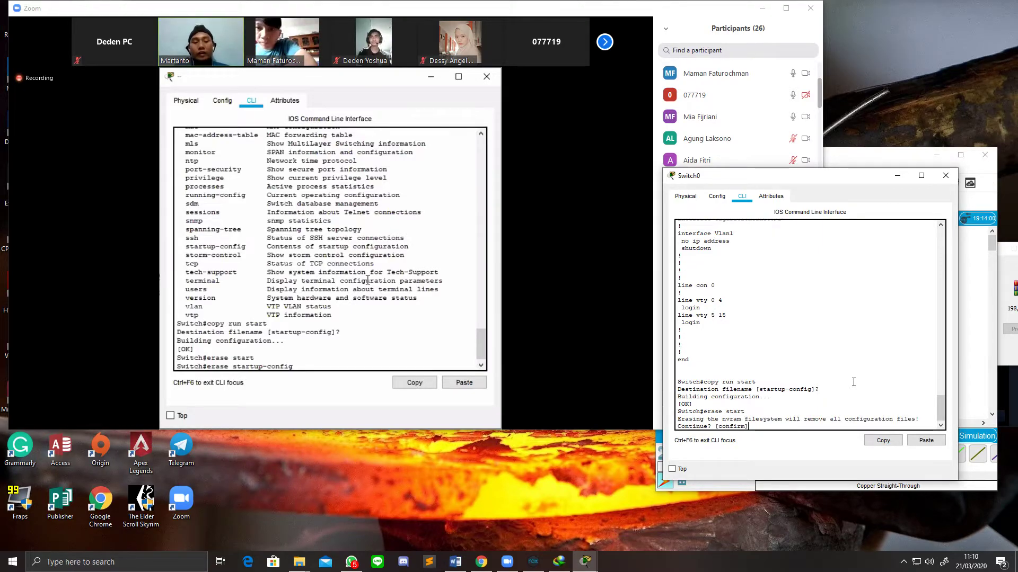
key("Return")
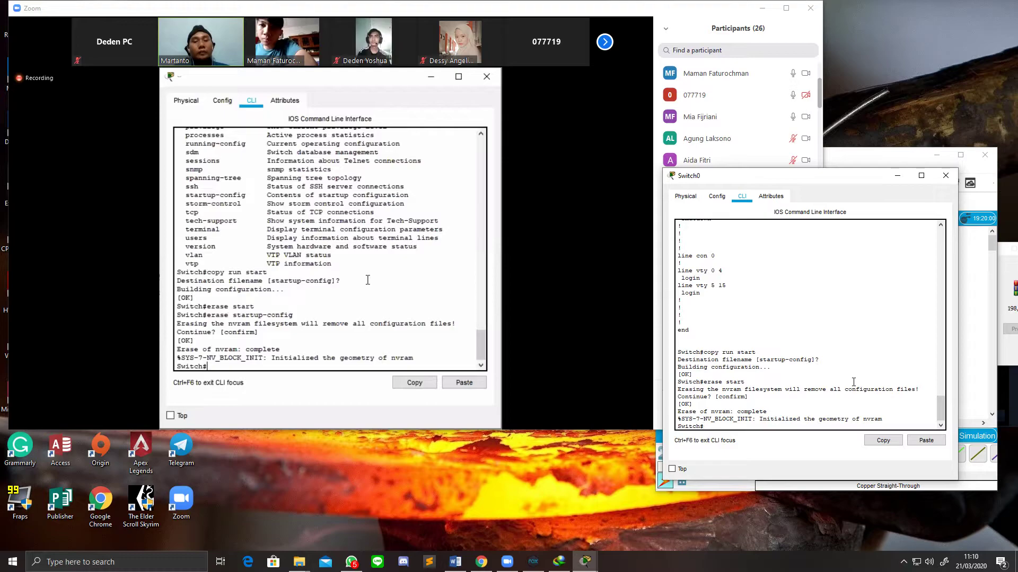
type("erase star")
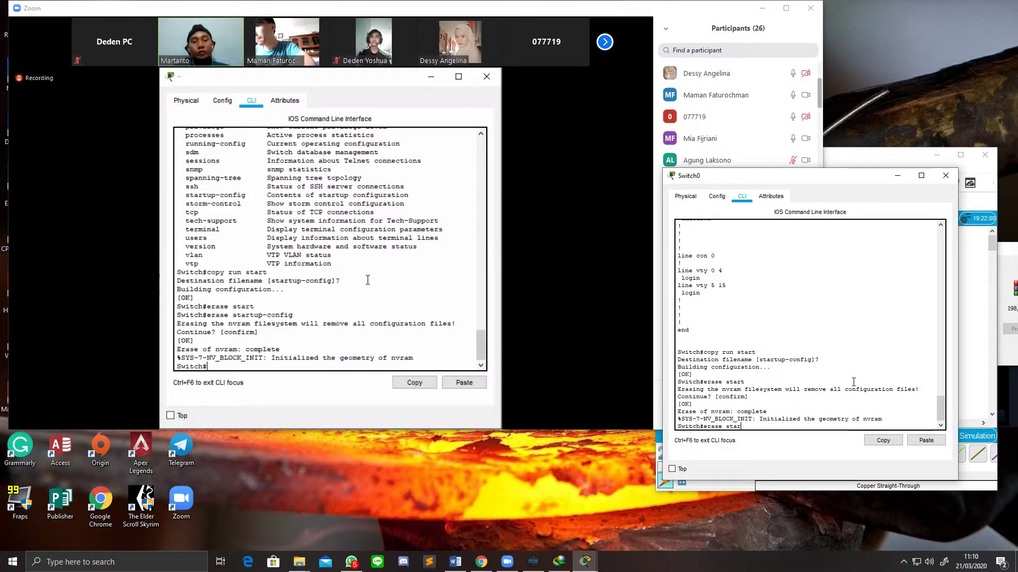
type("tup-config")
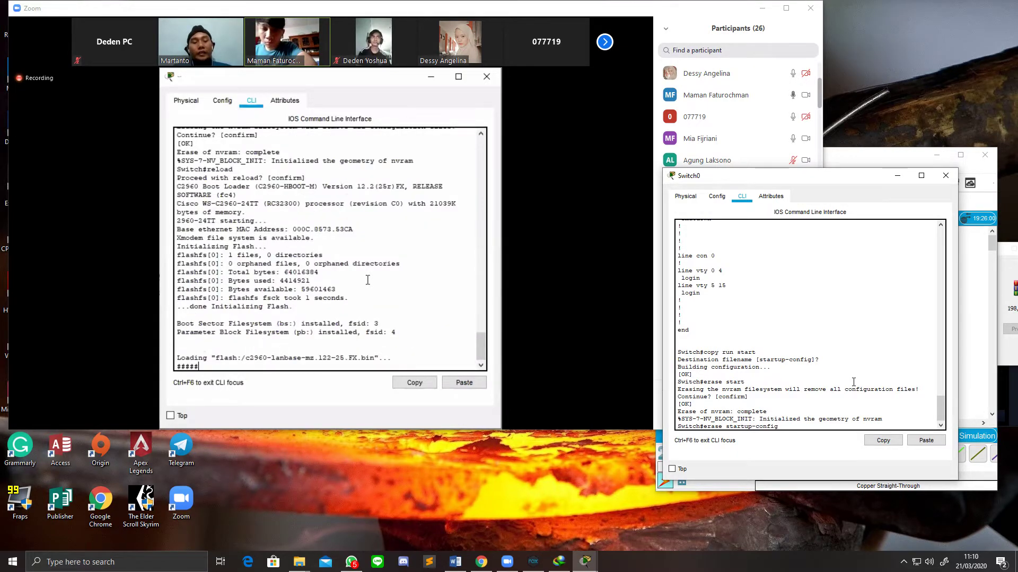
Step: Confirm 'erase startup-config', then 'reload' the switch and let it boot fresh
key("Return")
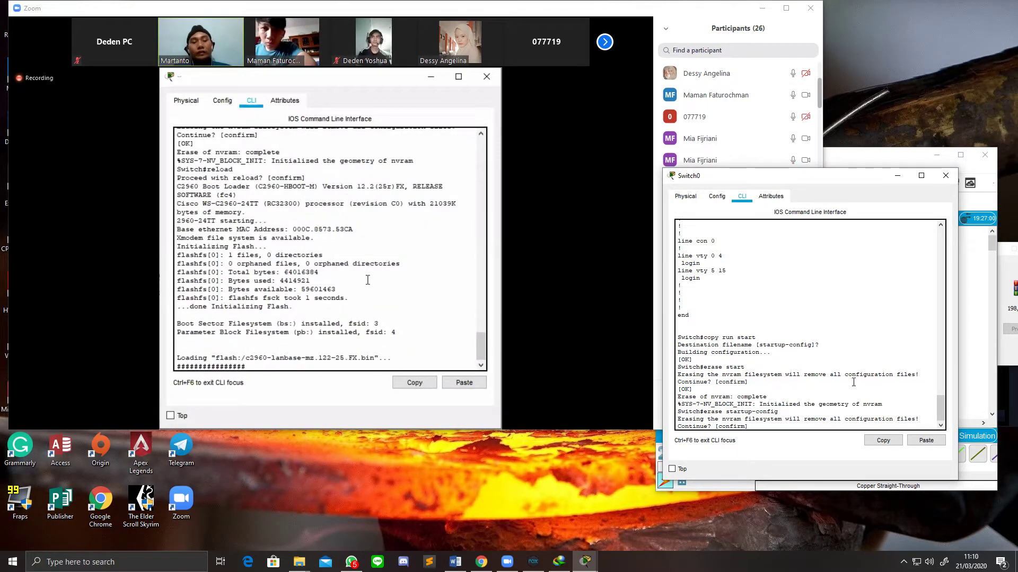
key("Return")
type("re")
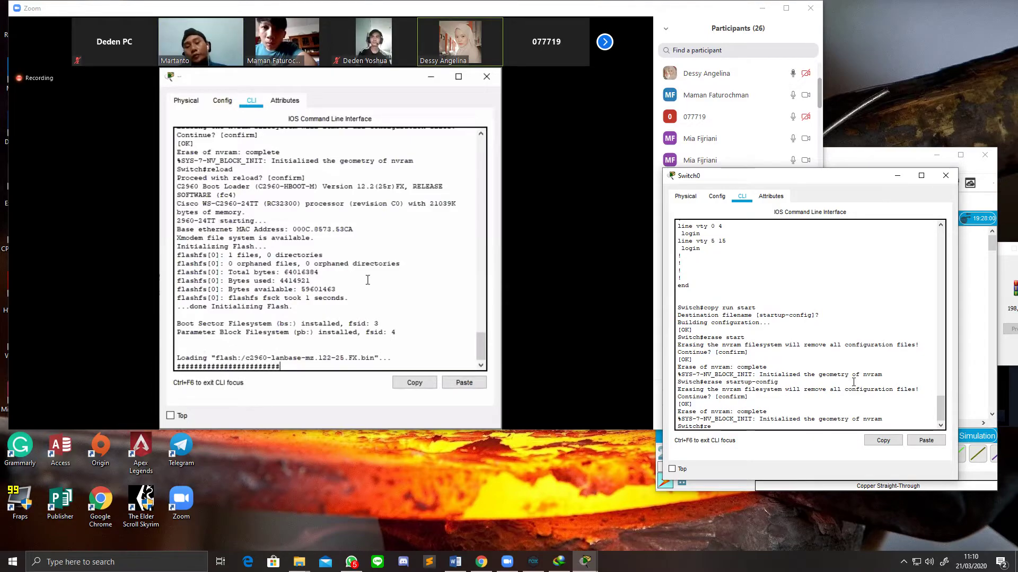
type("load")
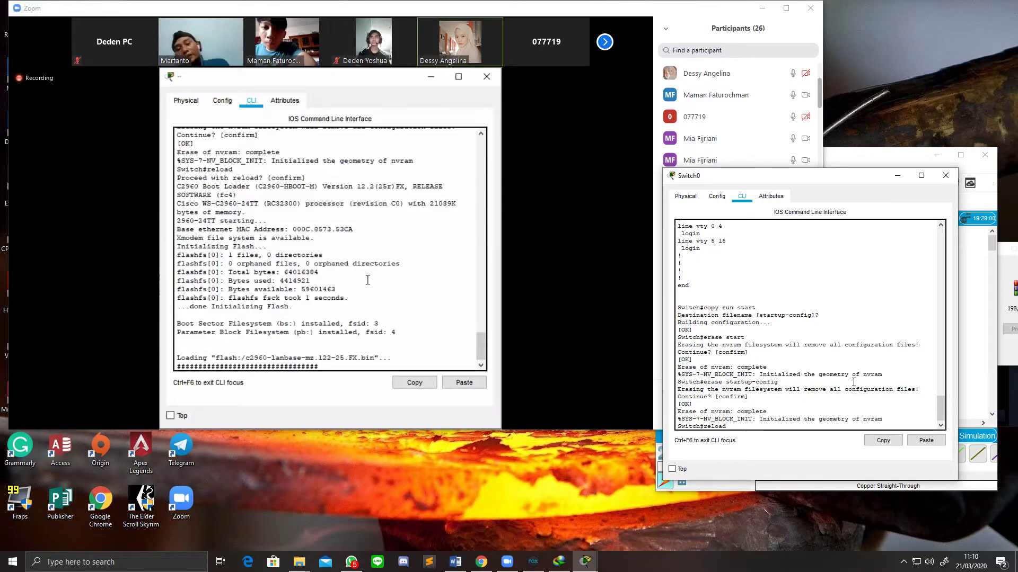
key("Return")
key("Return")
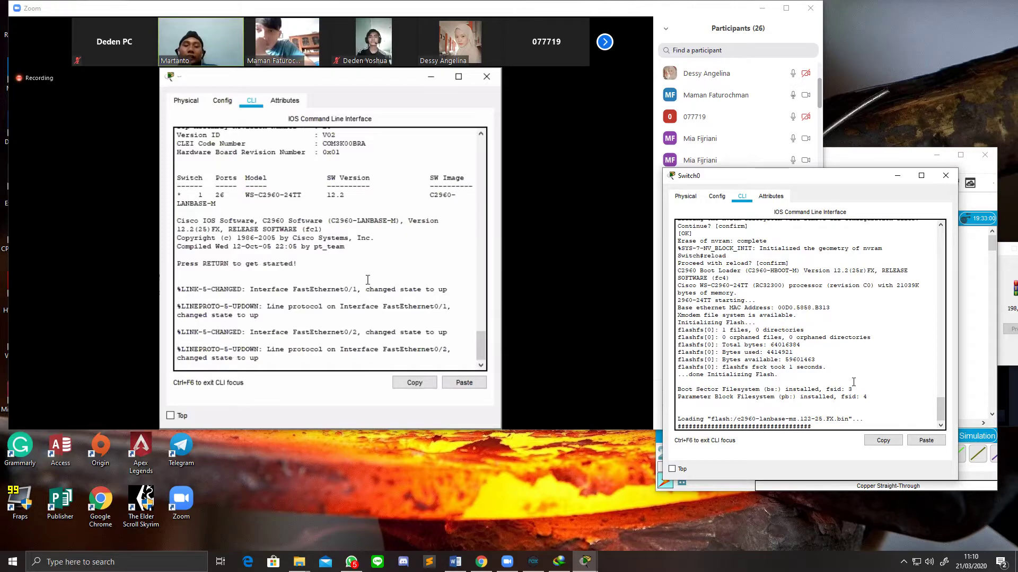
key("Return")
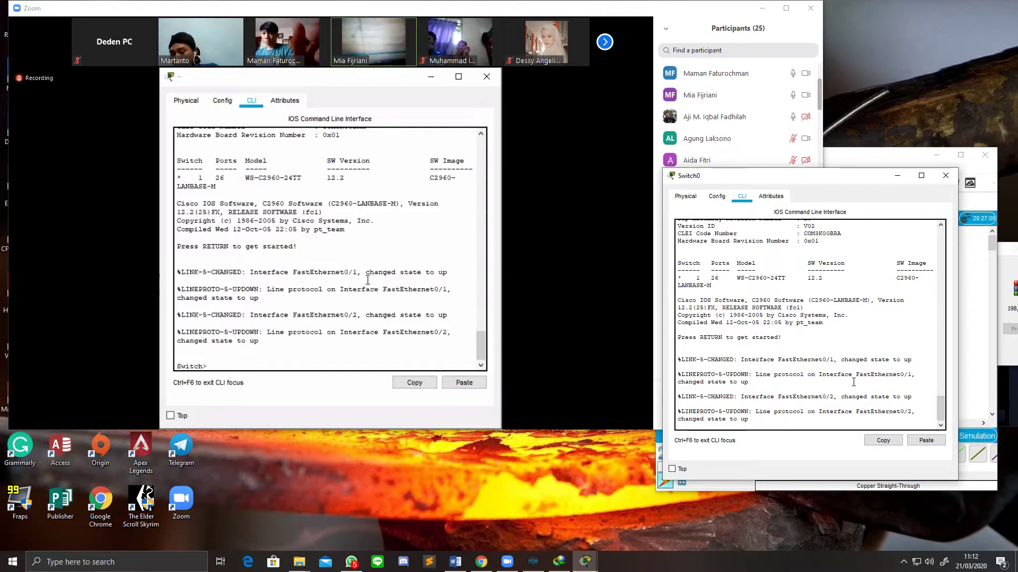
Step: Reach the Switch(config)# prompt on the rebooted switch via 'en' and 'conf t'
key("Return")
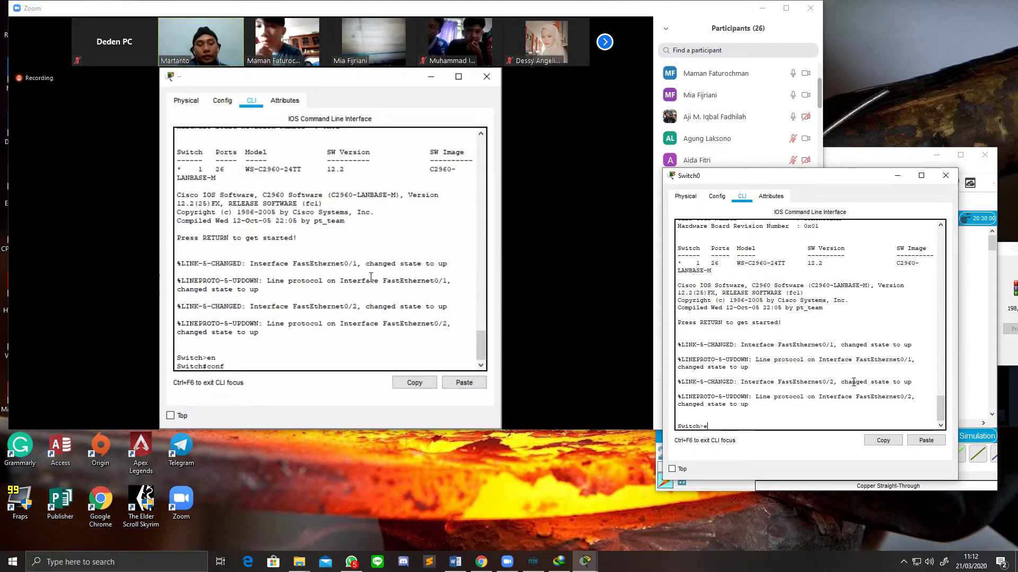
type("en")
key("Return")
type("conf t")
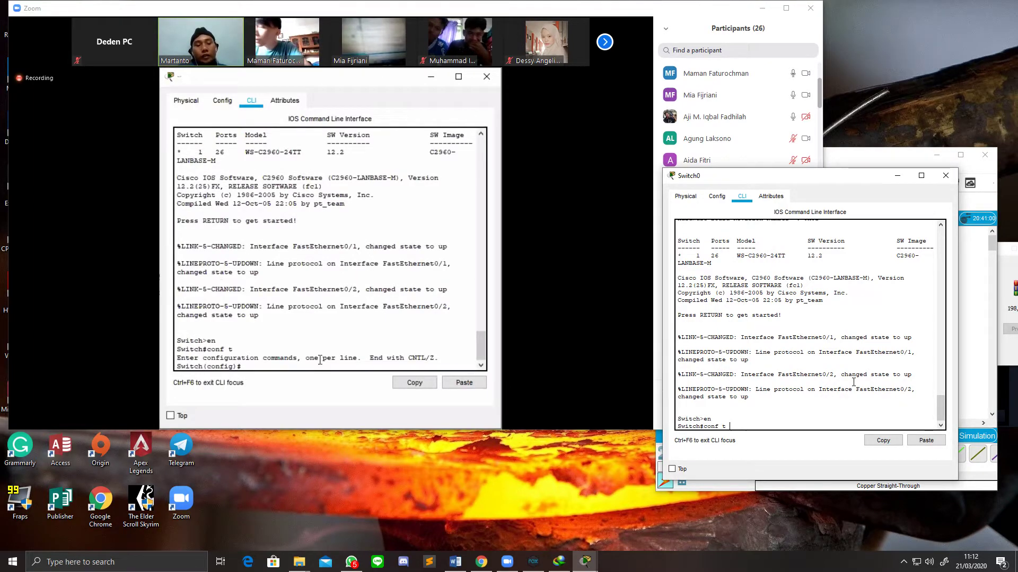
key("Return")
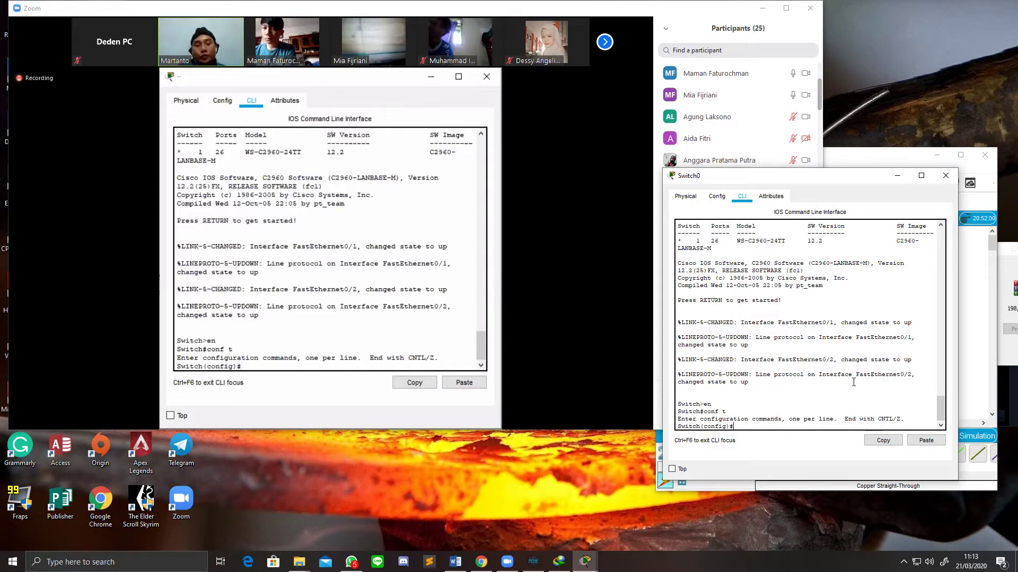
Step: Set the hostname to SW1, then rename the switch again to the user's first name
type("host")
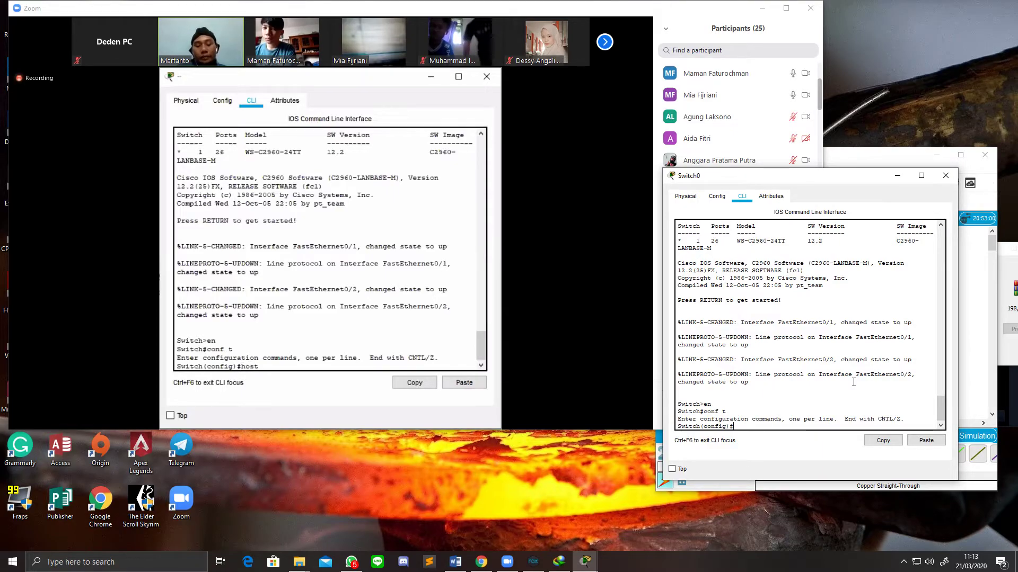
type("namestname")
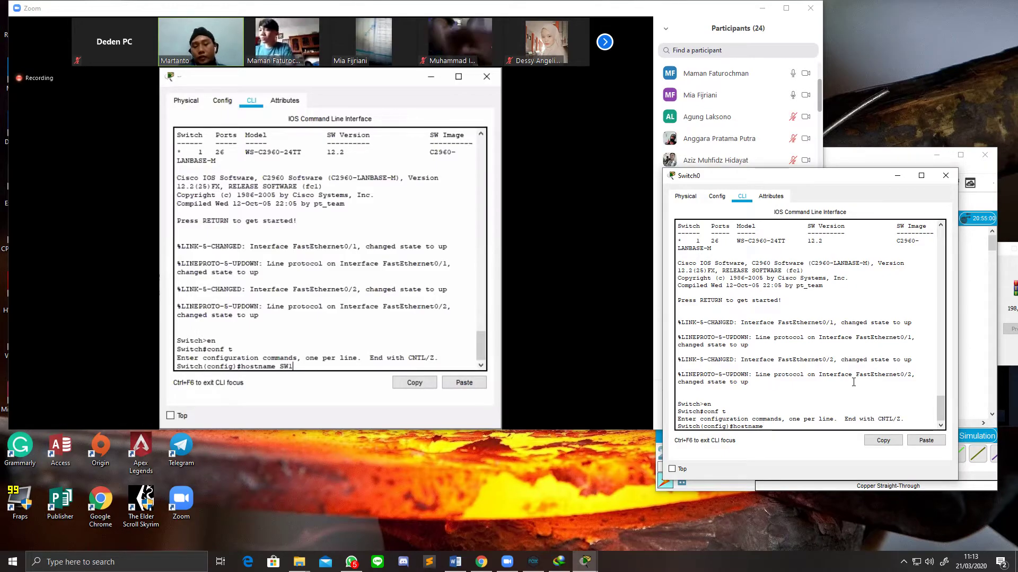
type(" SW1")
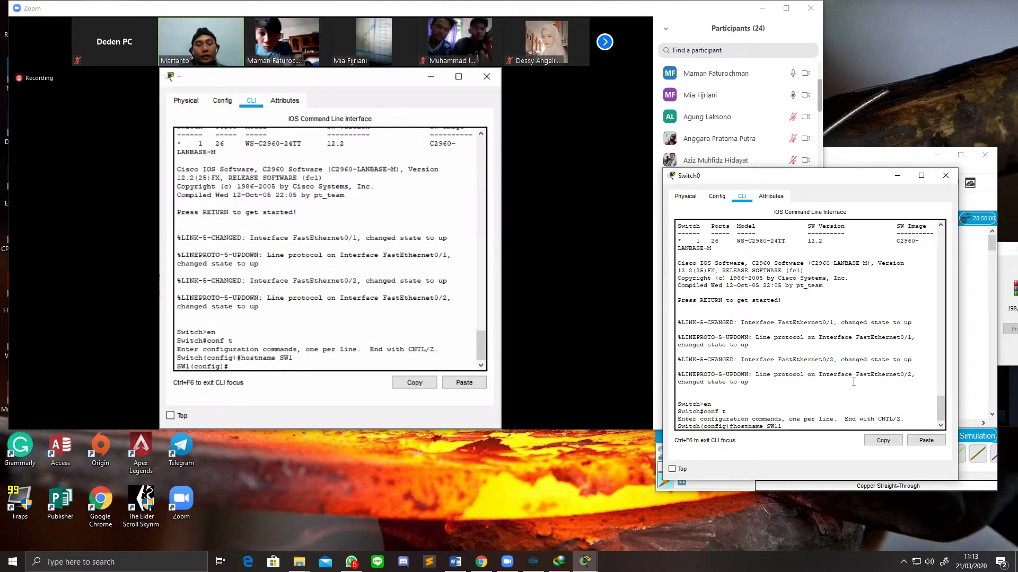
key("Return")
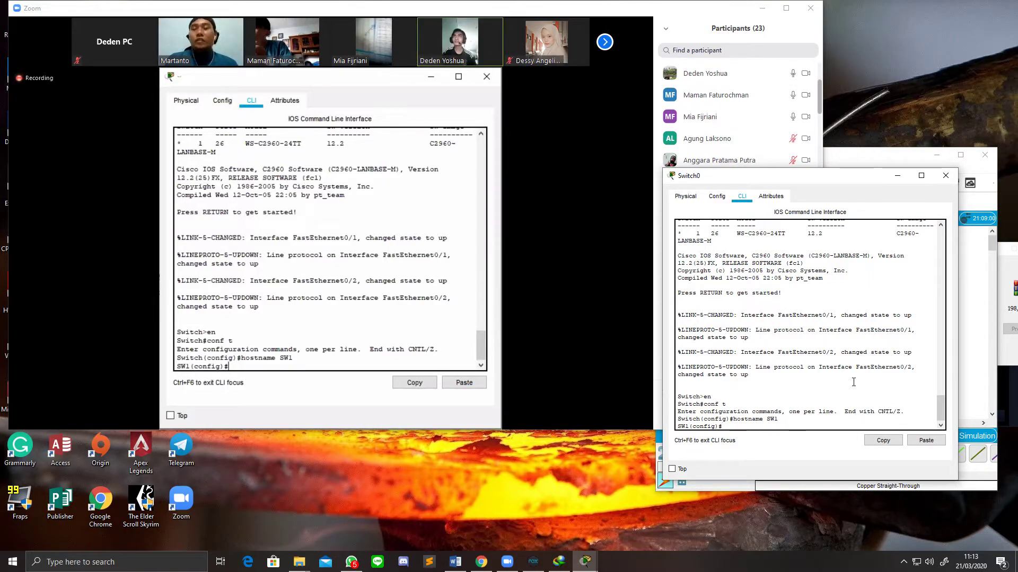
type("host")
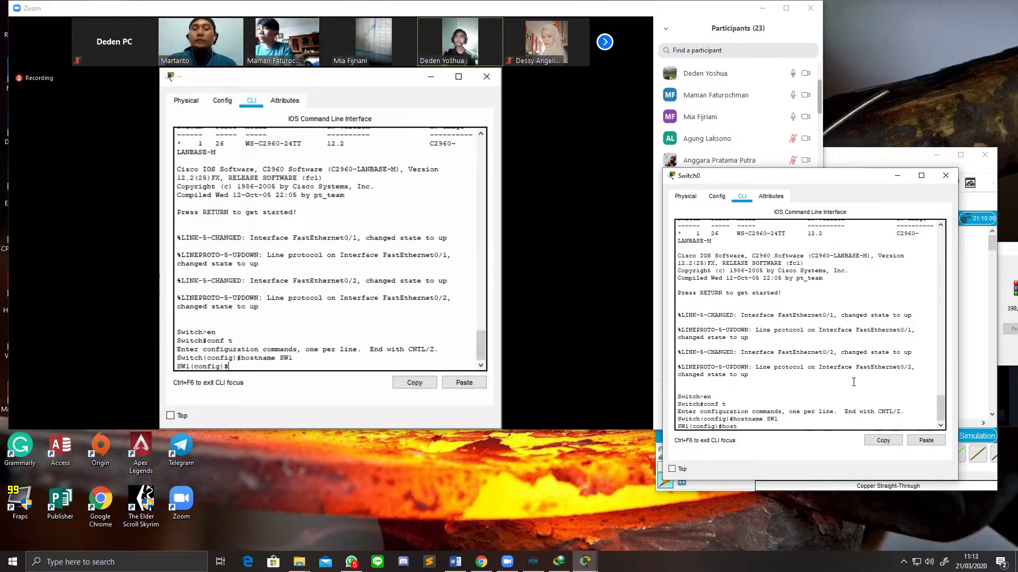
type("name Dede")
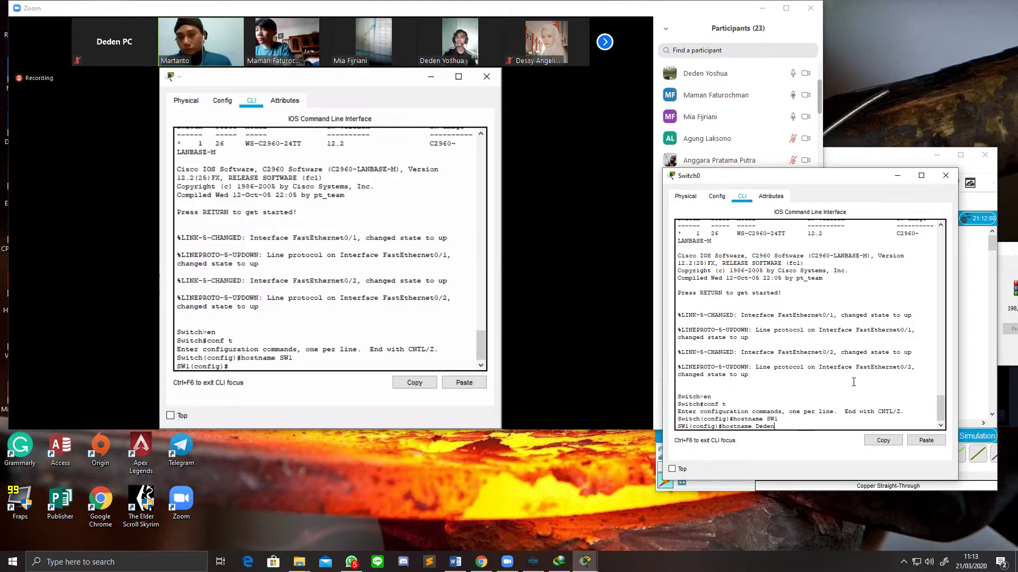
type("n")
key("Return")
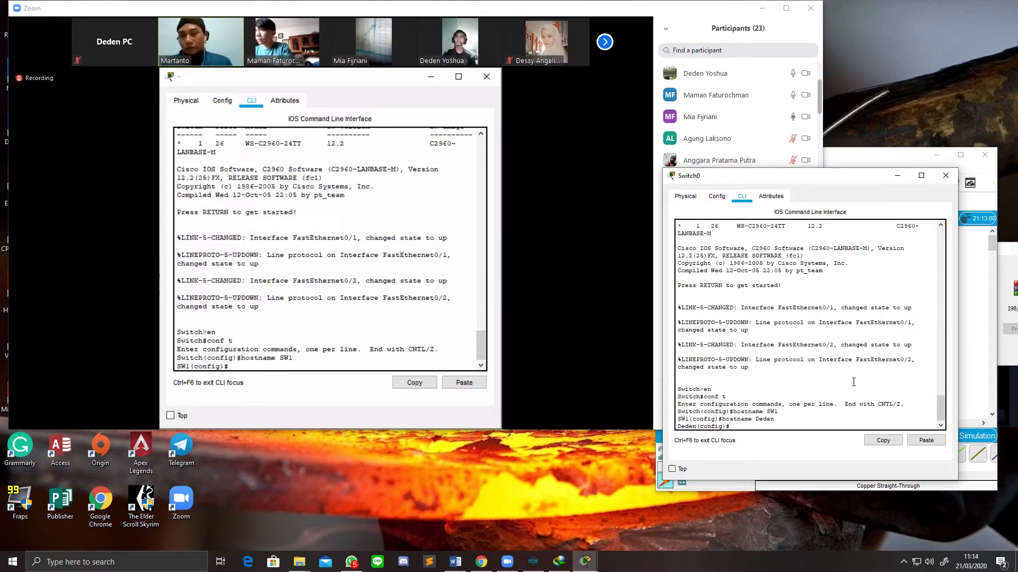
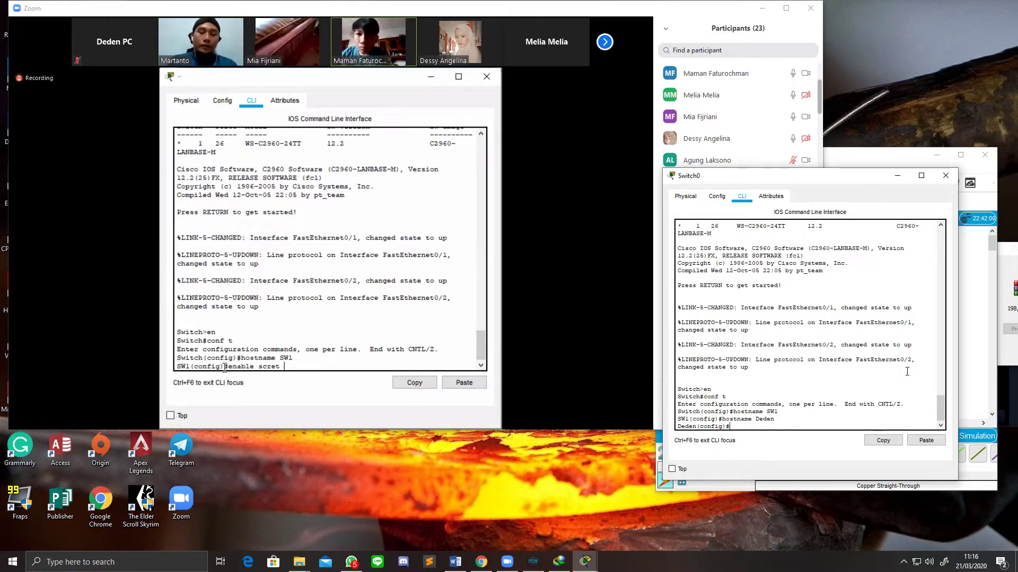
Step: Type 'enable password class' at Switch0's config prompt without submitting it
type("enable passw")
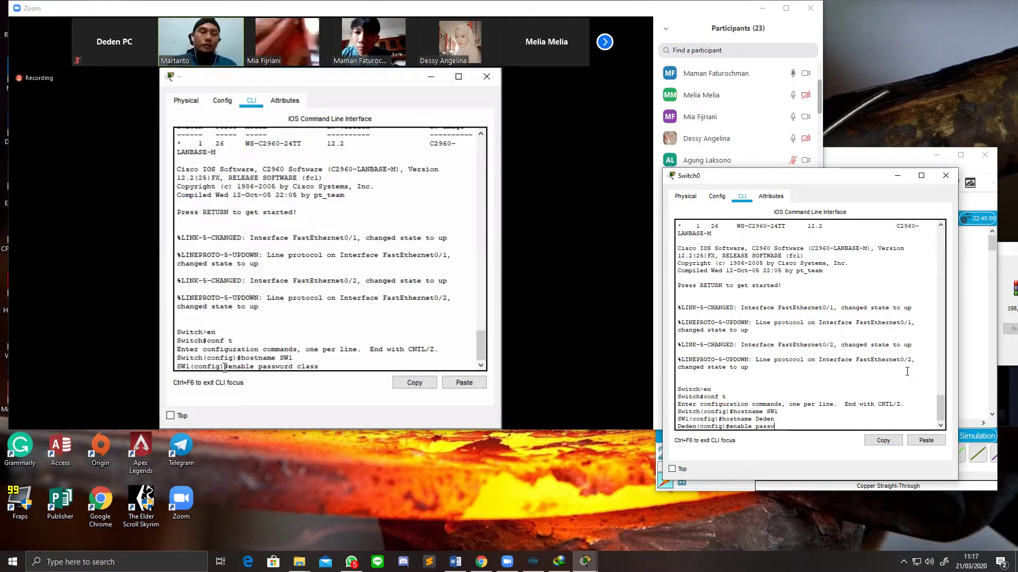
type("ord class")
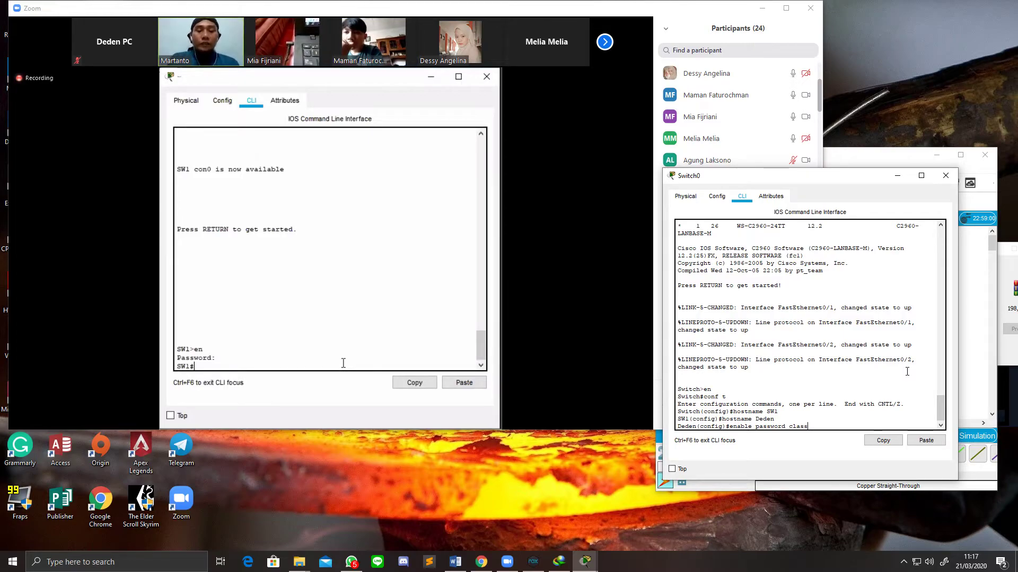
Step: Page through SW1's 'sh run' output to find the enable password class line, then re-enter global configuration
type("sh run")
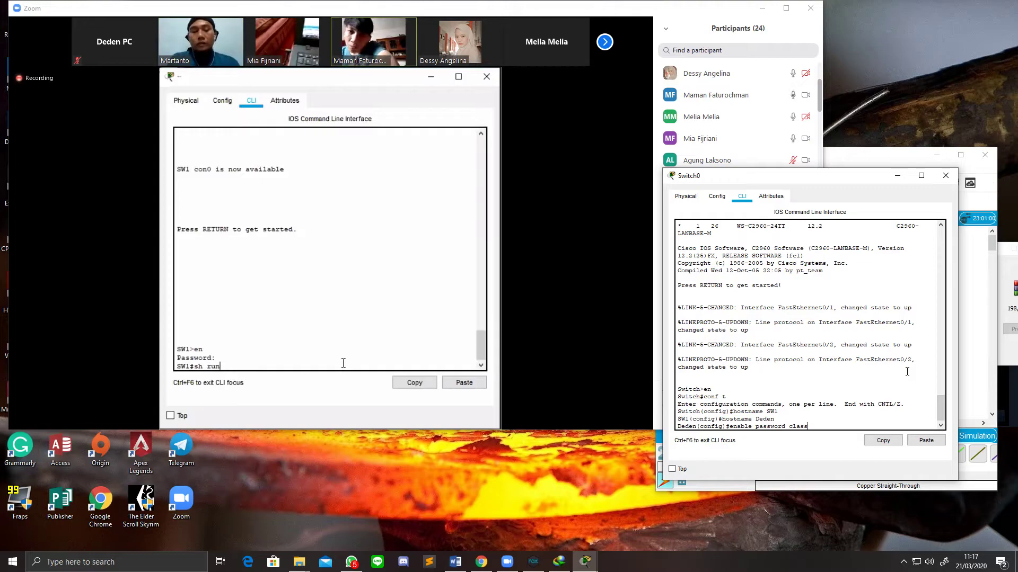
key("Return")
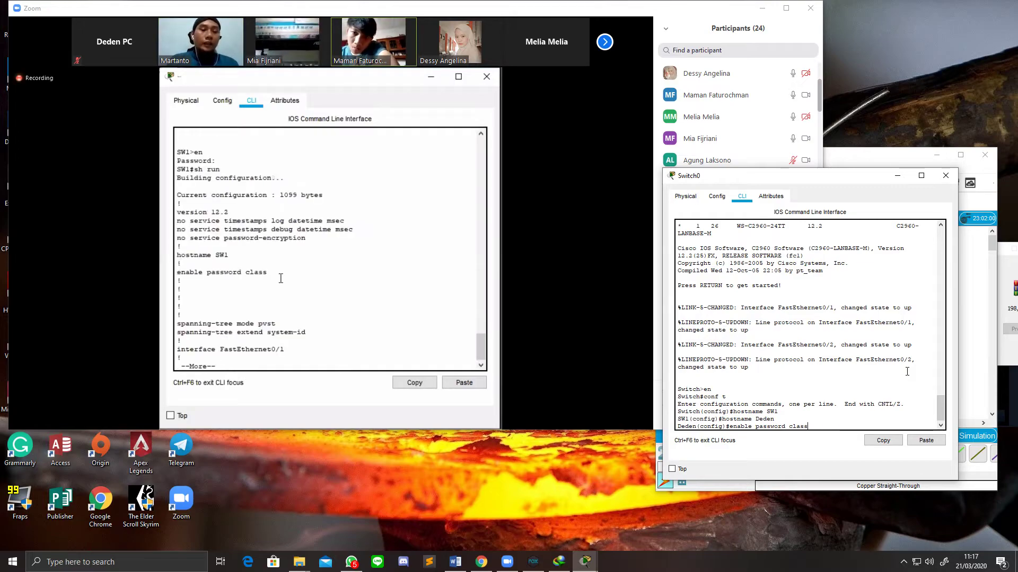
left_click_drag(267, 272, 185, 272)
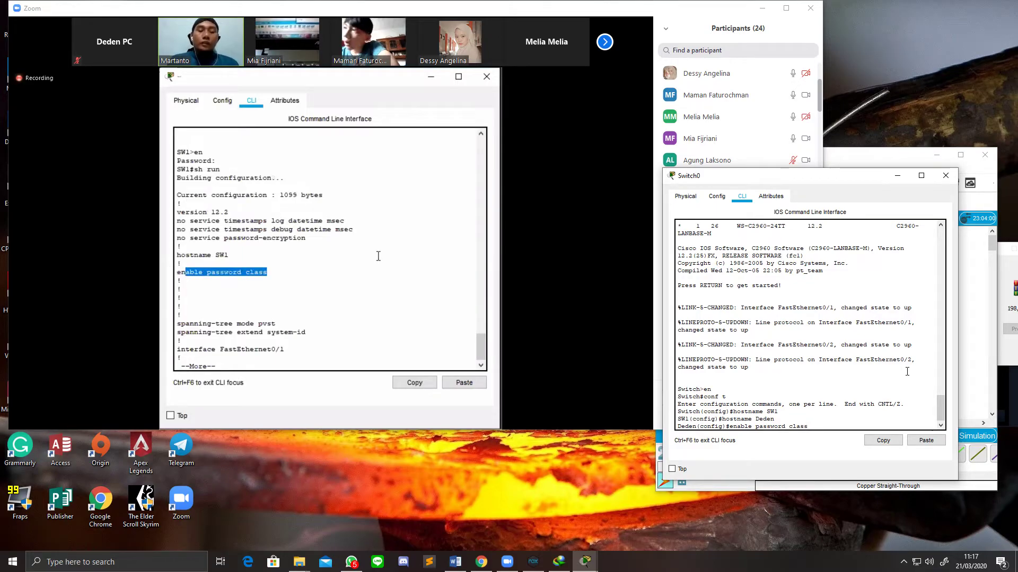
key("space")
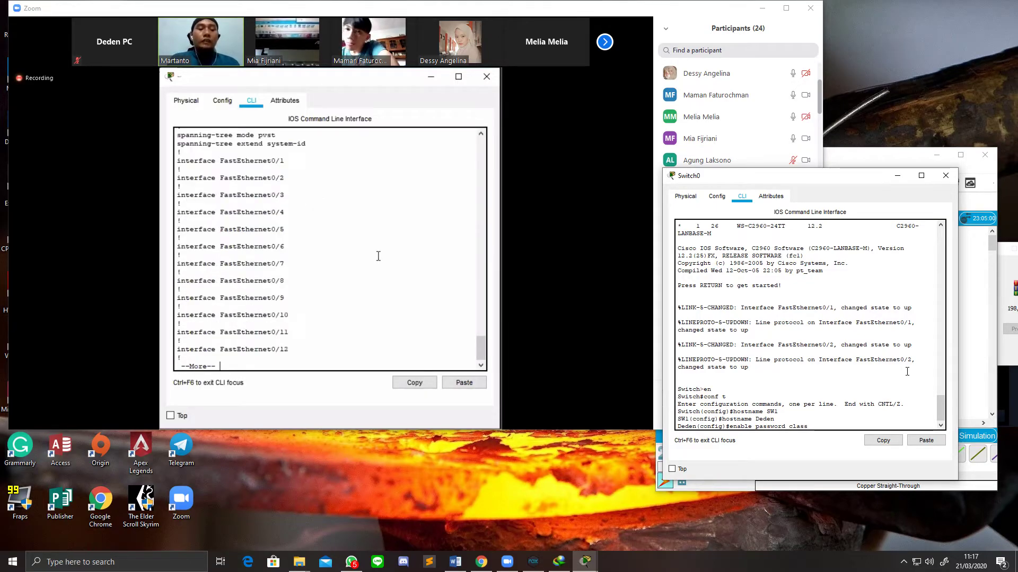
key("space")
key("space")
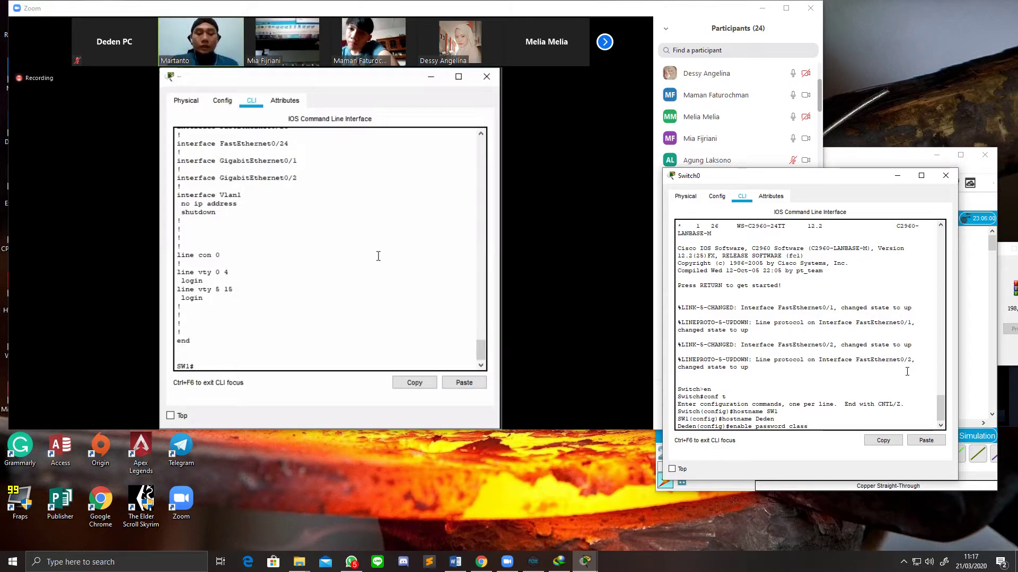
type("conf t")
key("Return")
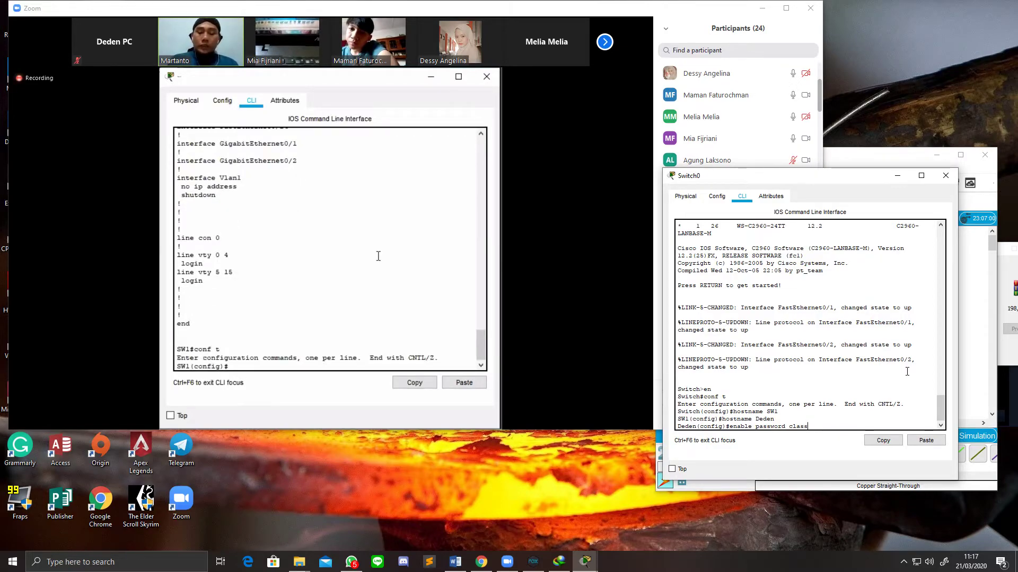
Step: Run 'no enable password', then check with 'do sh run' that the password line is gone
type("no")
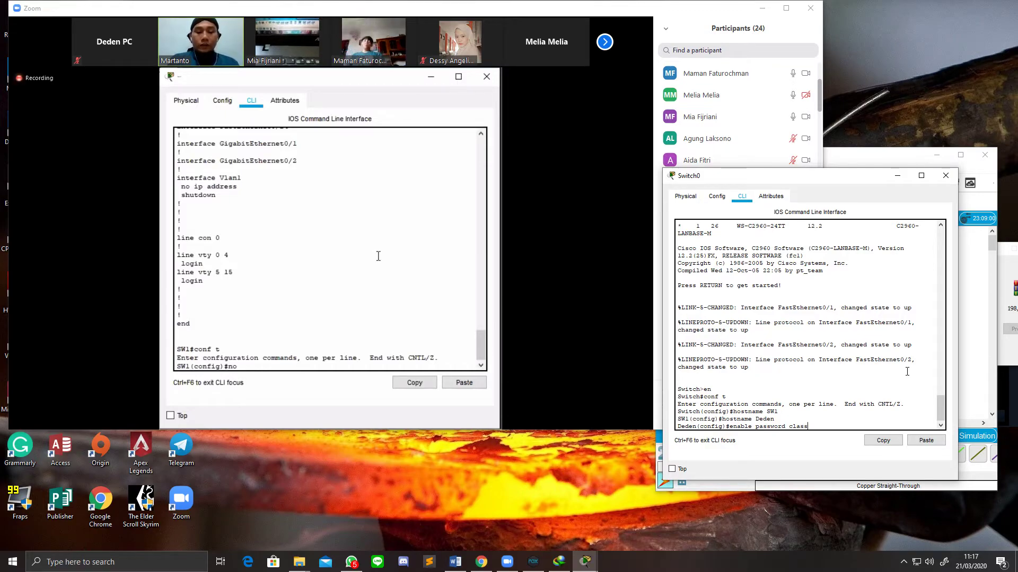
type(" enable password")
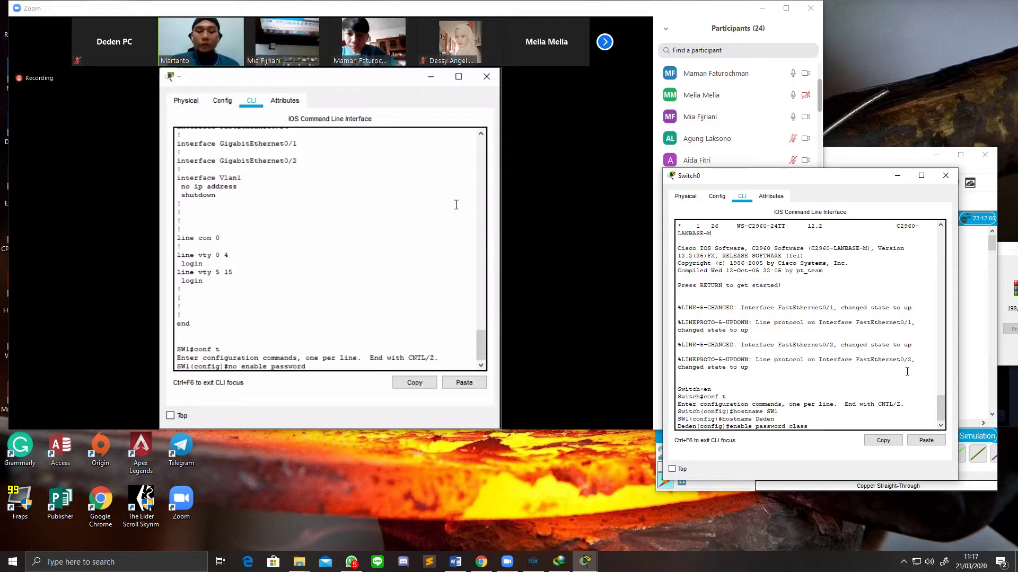
key("Return")
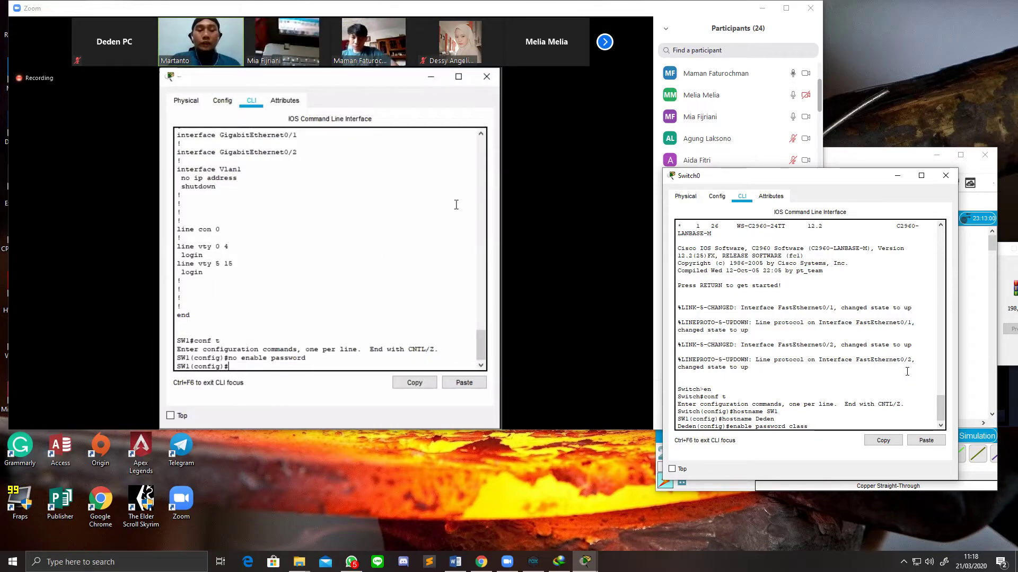
type("do sh run")
key("Return")
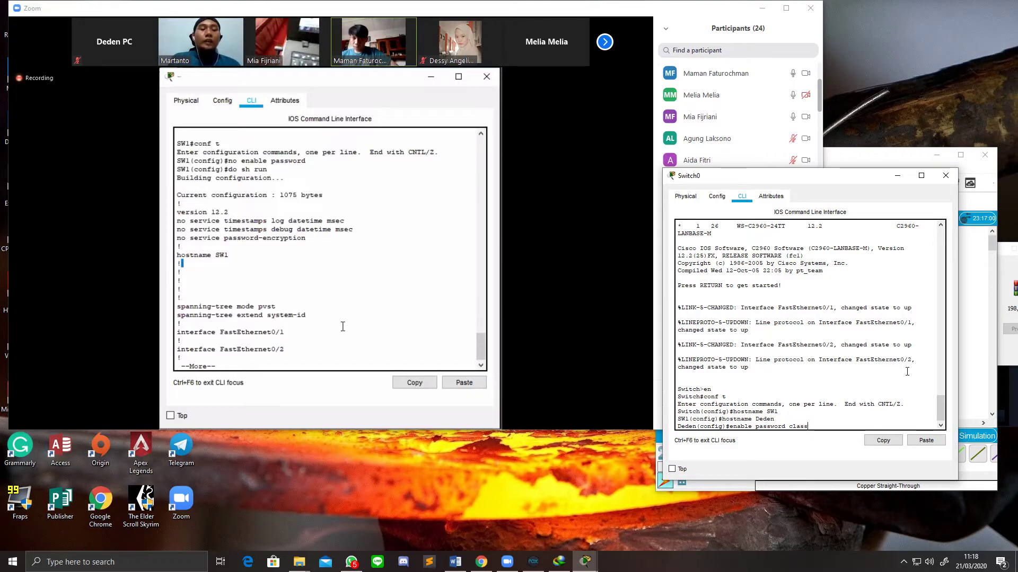
key("space")
key("space")
key("space")
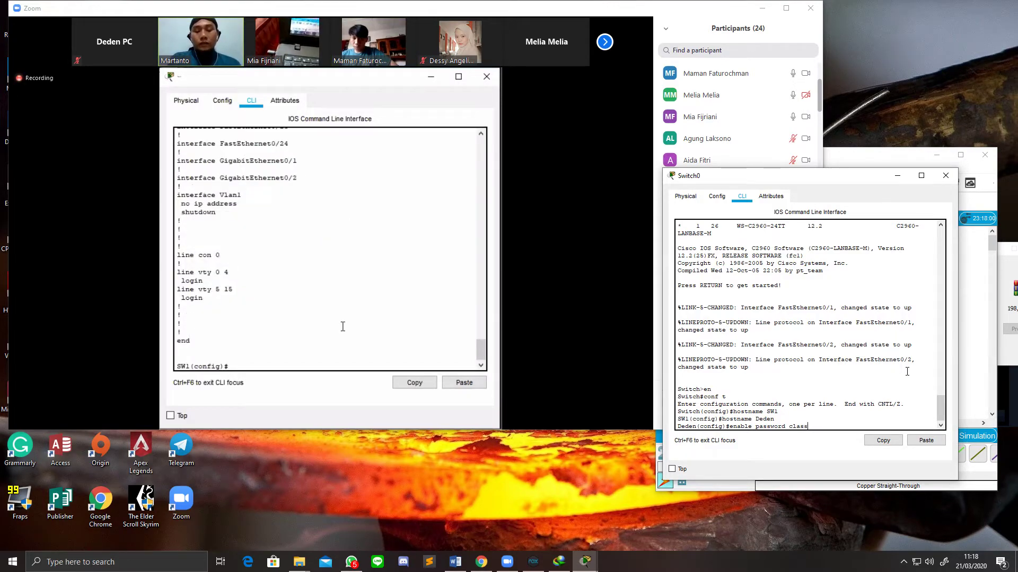
Step: Begin typing 'enable secret' at SW1's config prompt for a secret of class
type("enable secret class")
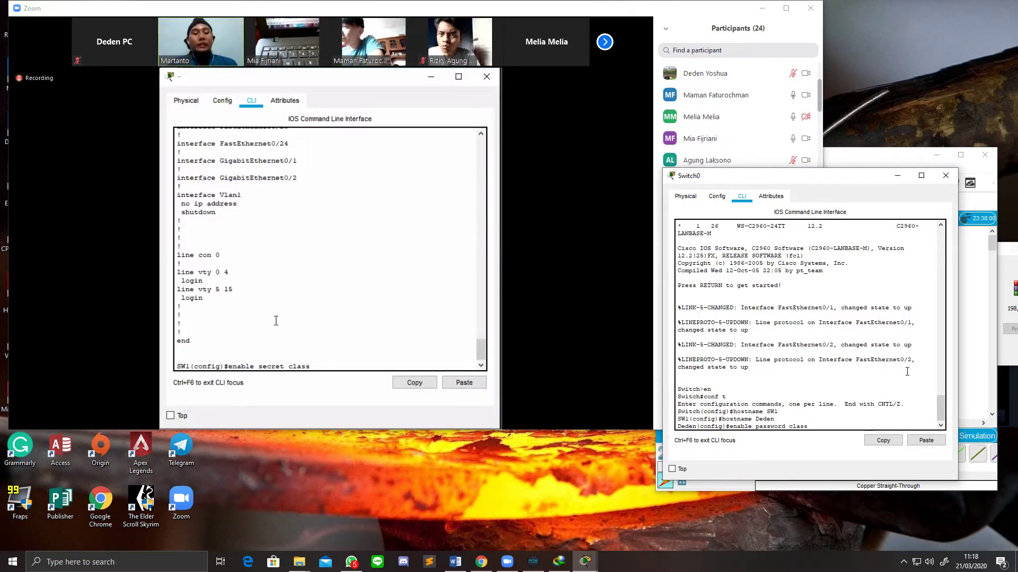
Step: Change Switch0's pending command to 'enable secret class' and apply it
key("BackSpace")
key("BackSpace")
key("BackSpace")
key("BackSpace")
key("BackSpace")
key("BackSpace")
key("BackSpace")
key("BackSpace")
key("BackSpace")
key("BackSpace")
key("BackSpace")
key("BackSpace")
key("BackSpace")
key("BackSpace")
key("BackSpace")
type("secret cl")
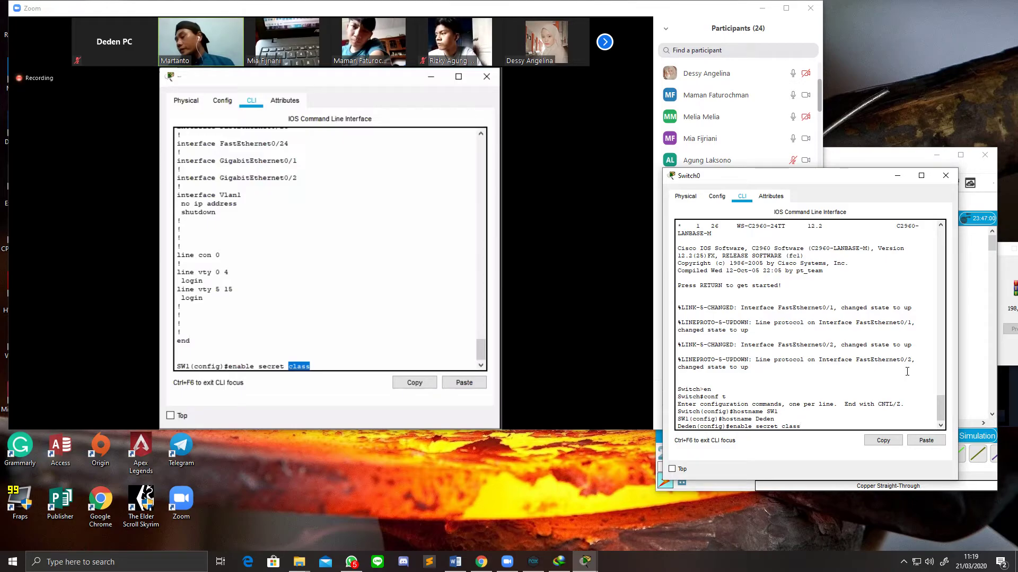
key("Return")
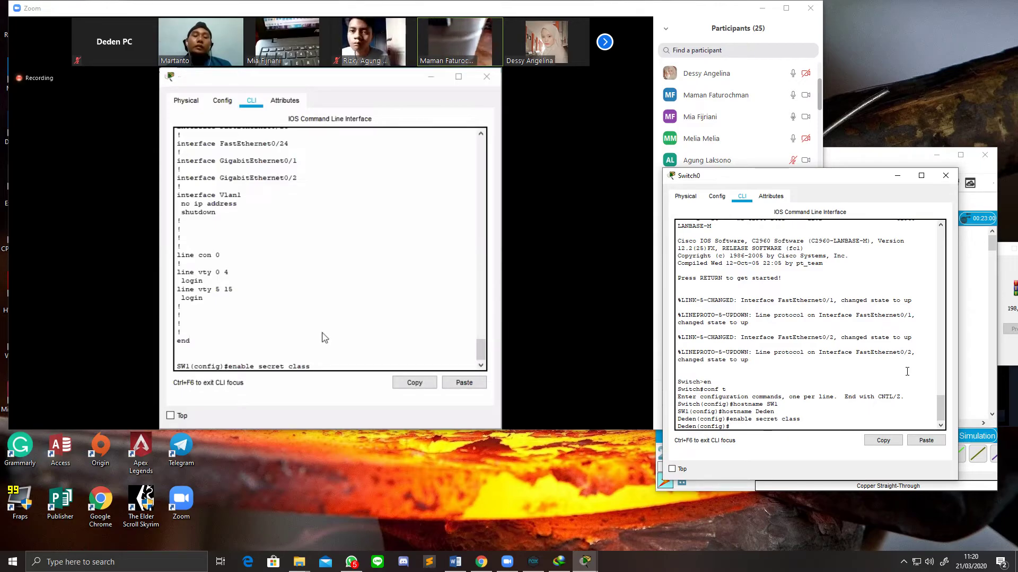
Step: Return to SW1's command line and submit an empty line at the config prompt
left_click(323, 363)
key("Return")
key("Return")
key("Return")
key("Return")
key("Return")
key("Return")
key("Return")
key("Return")
key("Return")
key("Return")
key("Return")
key("Return")
key("Return")
key("Return")
key("Return")
key("Return")
key("Return")
key("Return")
key("Return")
key("Return")
key("Return")
key("Return")
key("Return")
key("Return")
key("Return")
key("Return")
key("Return")
key("Return")
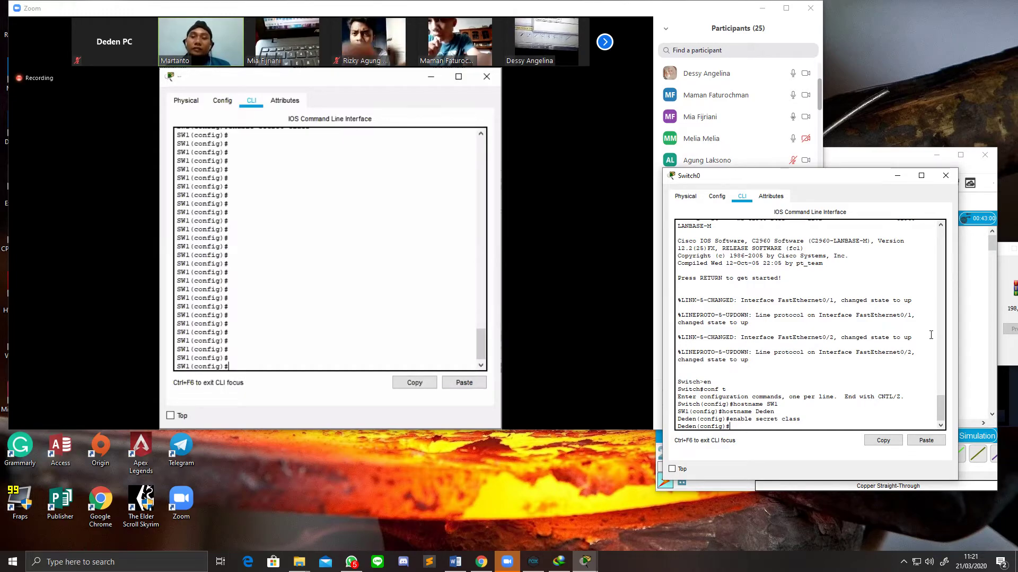
Step: Briefly check the Zoom chat, then return to the Switch0, PC1 and PC2 topology workspace
left_click(978, 347)
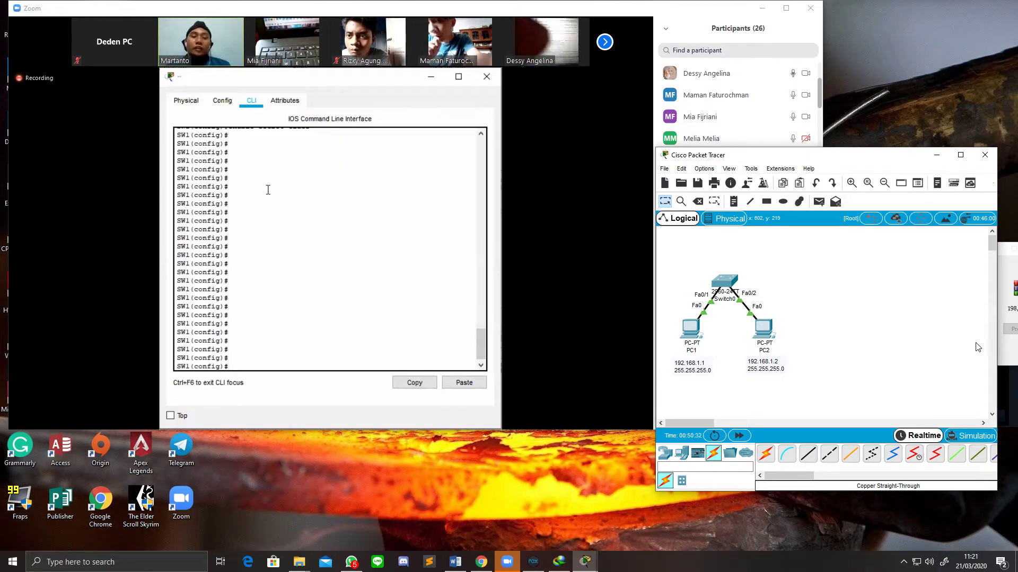
left_click(766, 30)
left_click(782, 423)
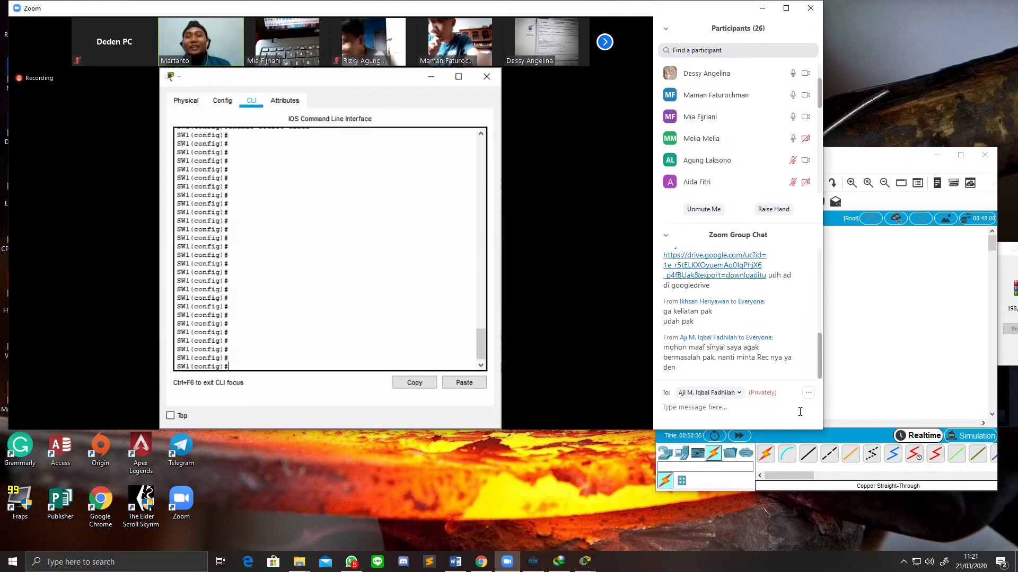
left_click(866, 377)
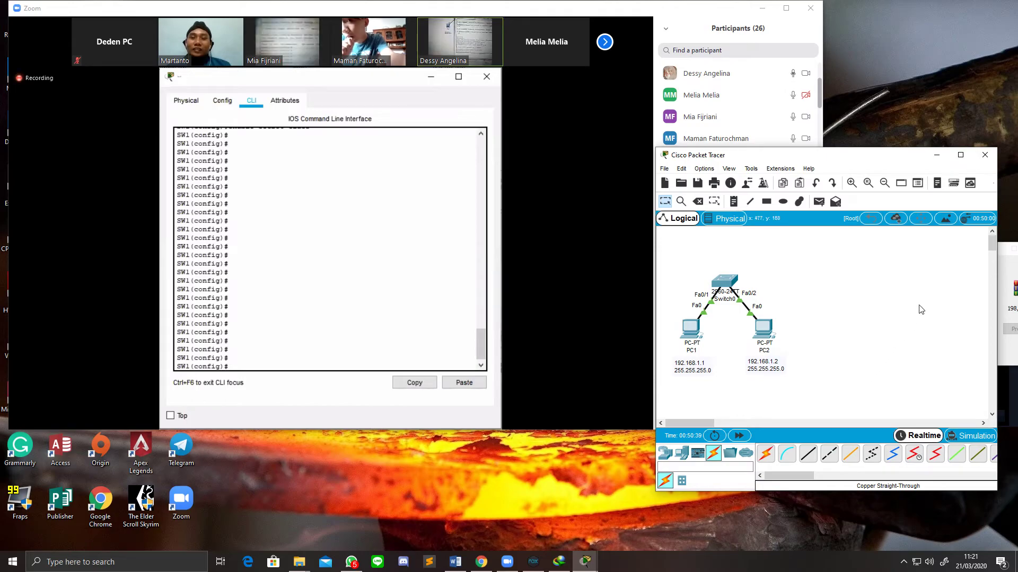
Step: Alt+Tab to bring the Switch0 CLI window in front of the Zoom meeting
key("alt+Tab")
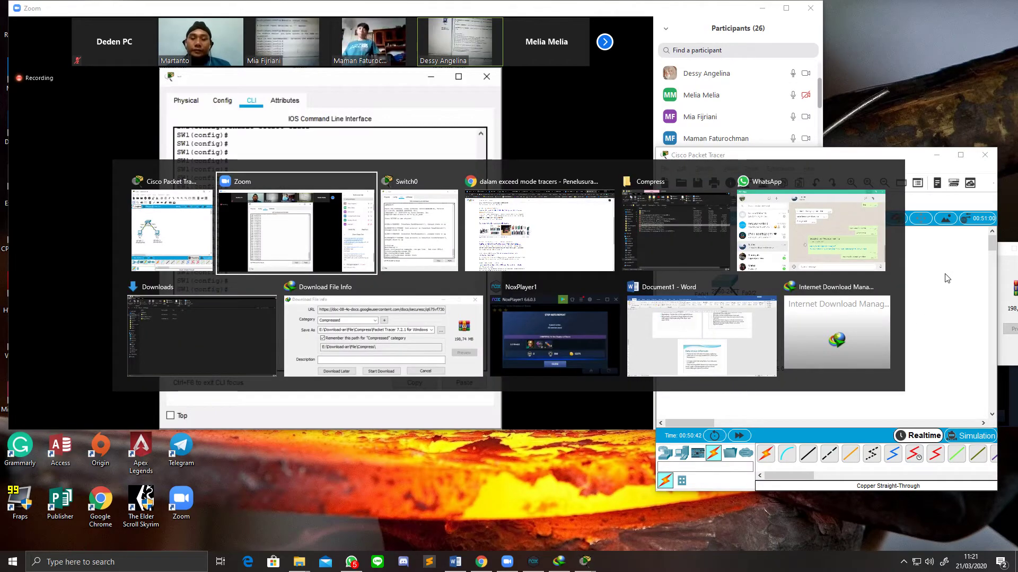
key("alt+Tab")
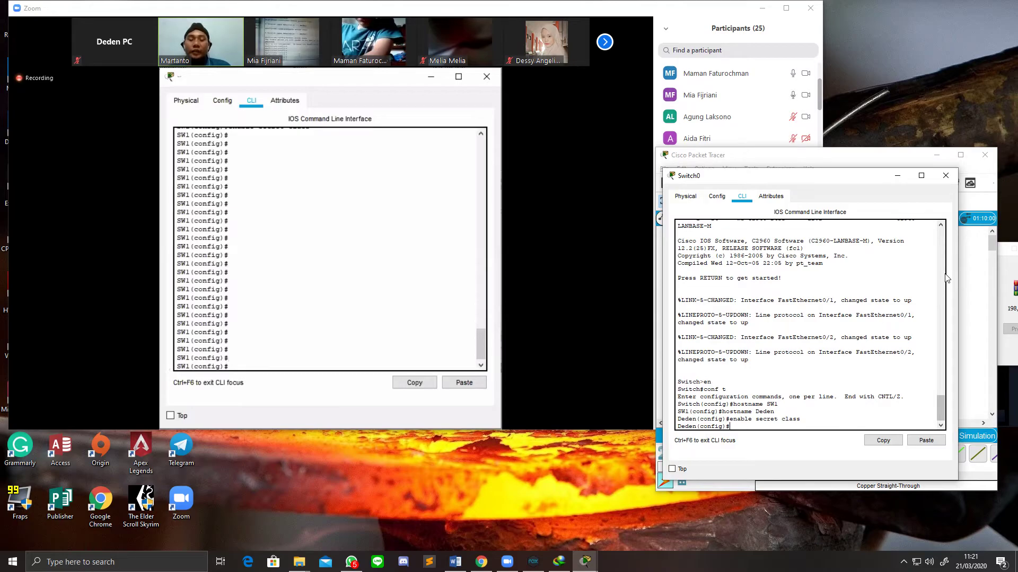
mouse_move(512, 315)
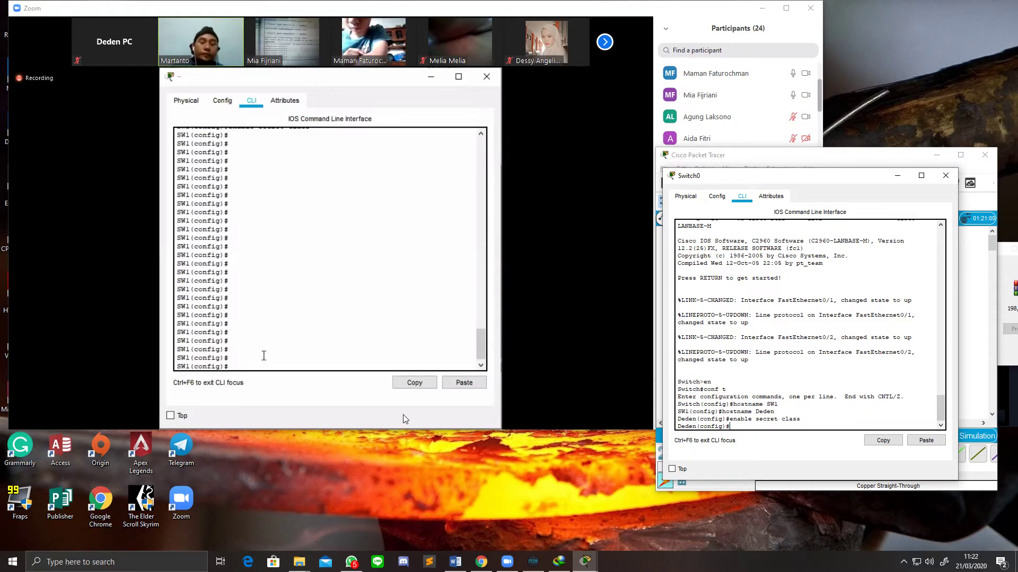
mouse_move(402, 418)
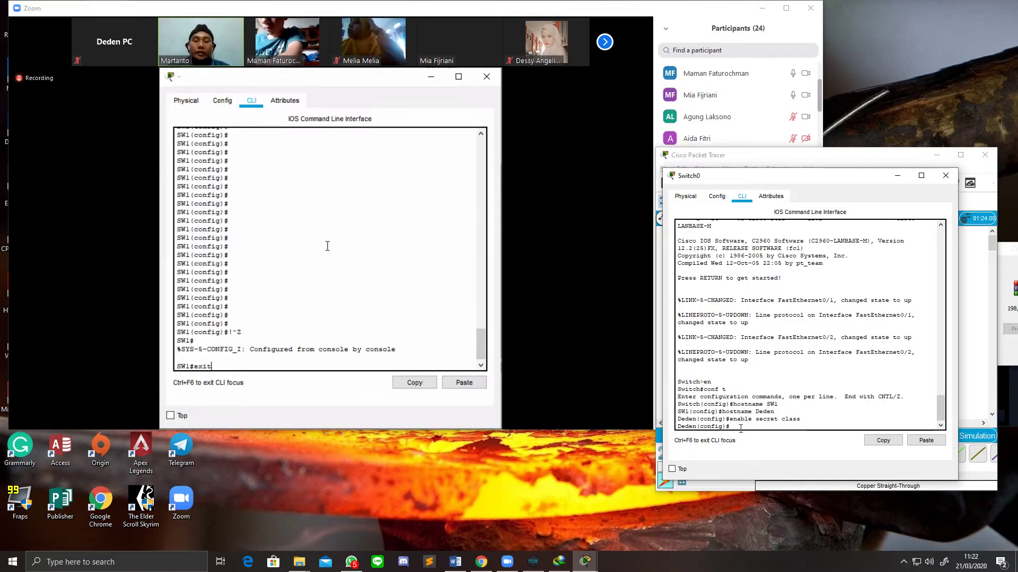
Step: Leave configuration mode with Ctrl+Z and log out of the console session with 'exit'
key("ctrl+z")
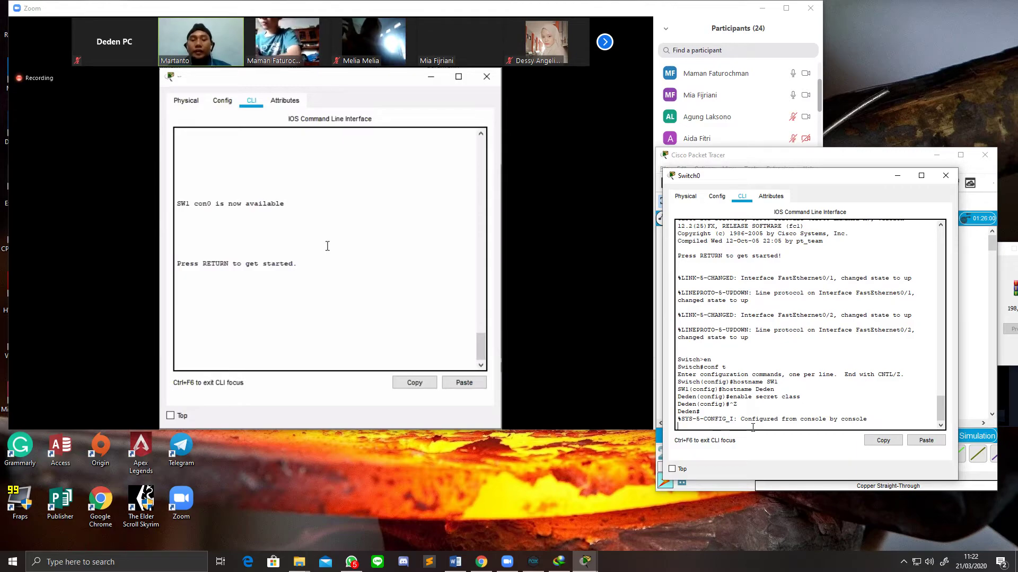
key("Return")
type("eden#exit")
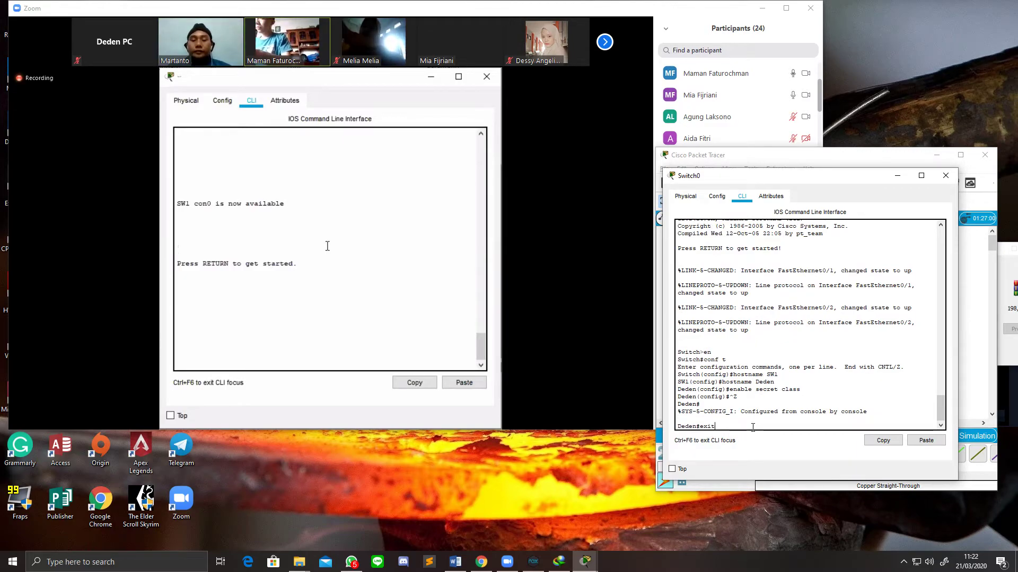
key("Return")
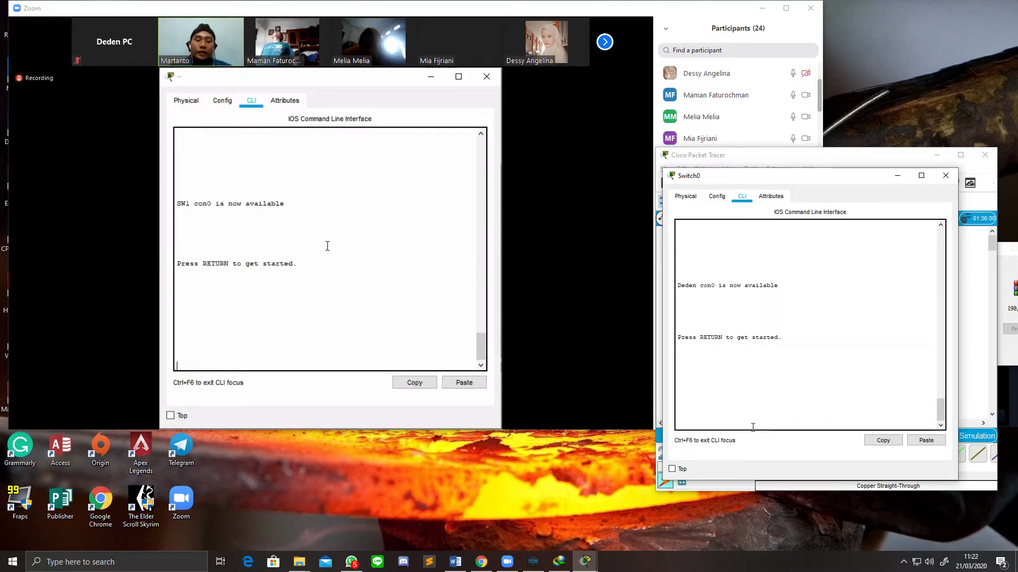
Step: Wake the console, request privileged mode with 'en', and see three wrong password attempts rejected
key("Return")
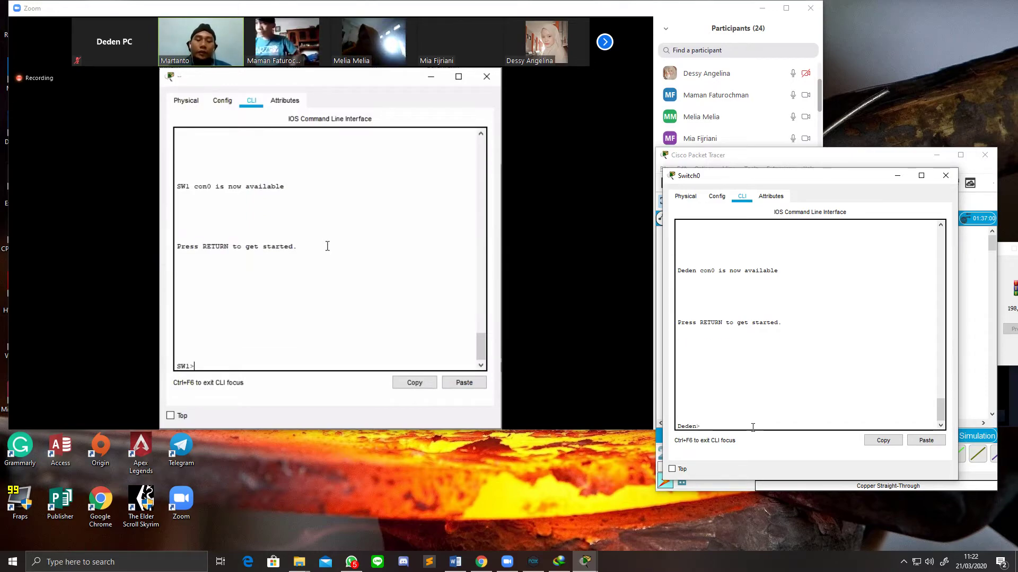
type("en")
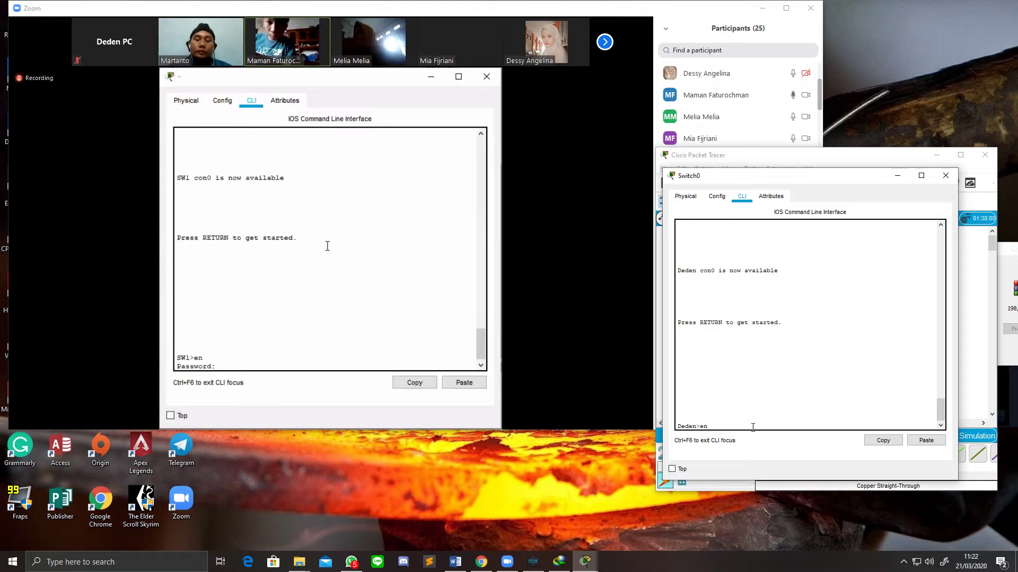
key("Return")
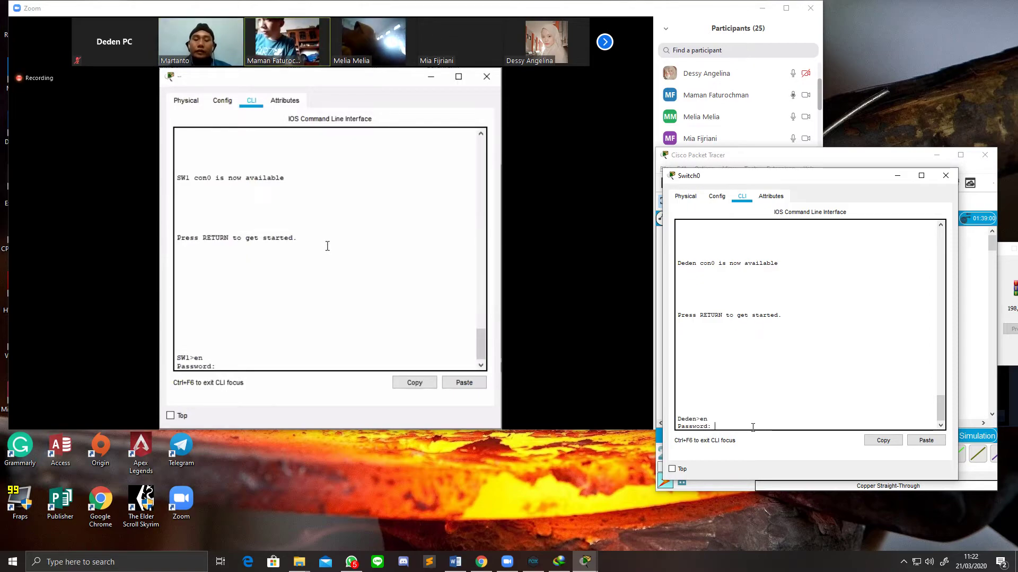
key("Return")
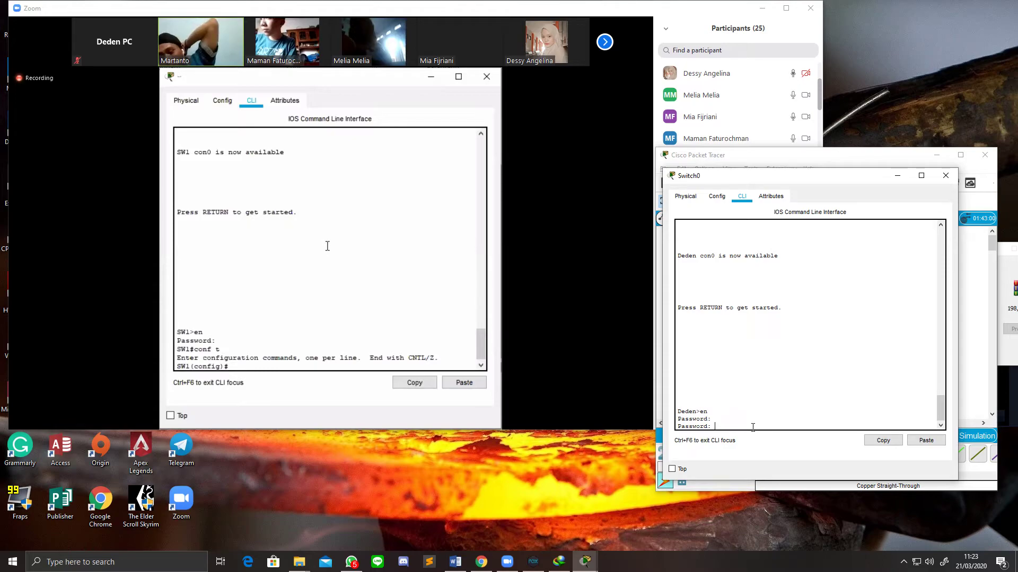
key("Return")
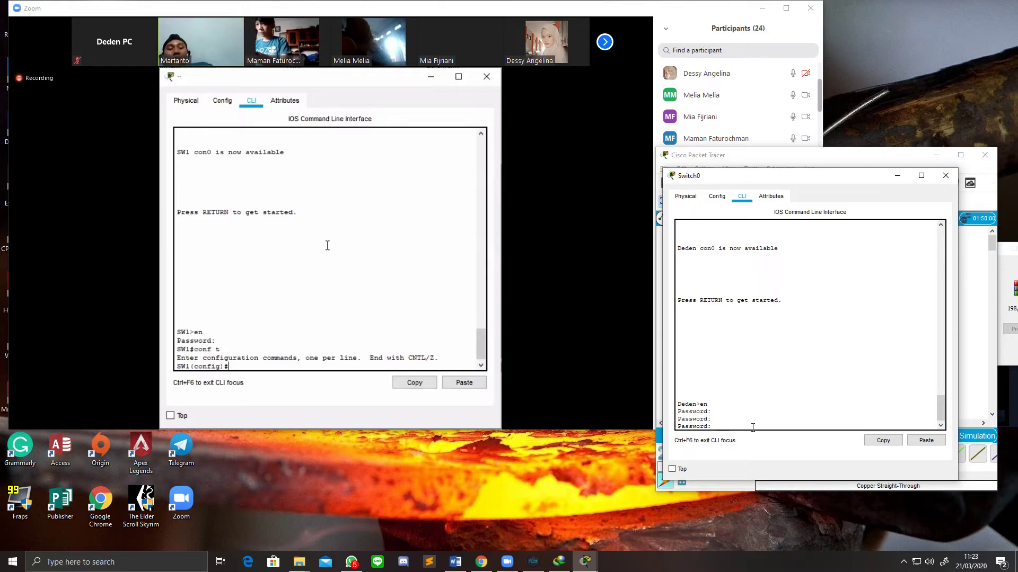
key("Return")
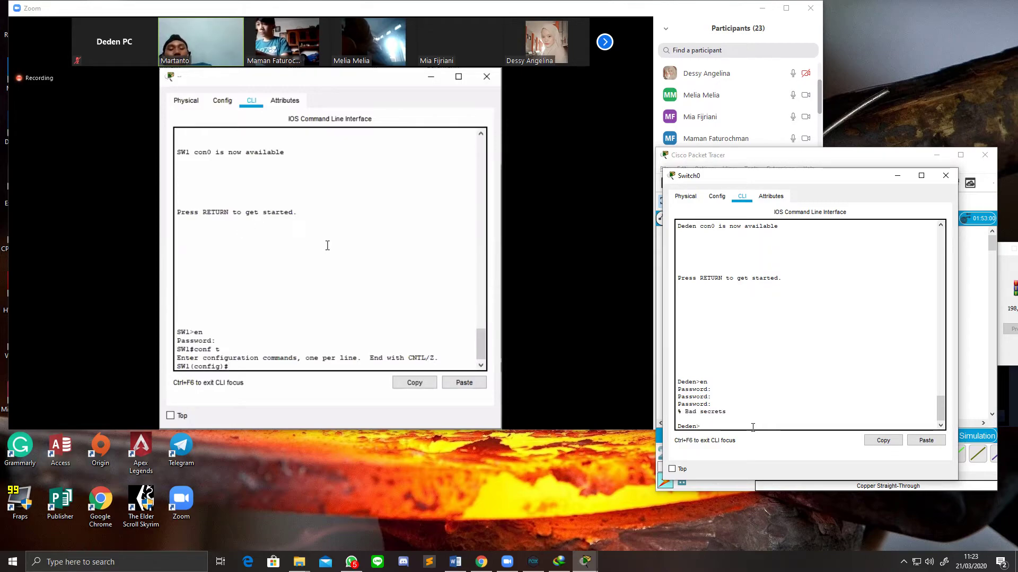
Step: Retry 'en' with the enable secret class, then enter global configuration with 'conf t'
type("en")
key("Return")
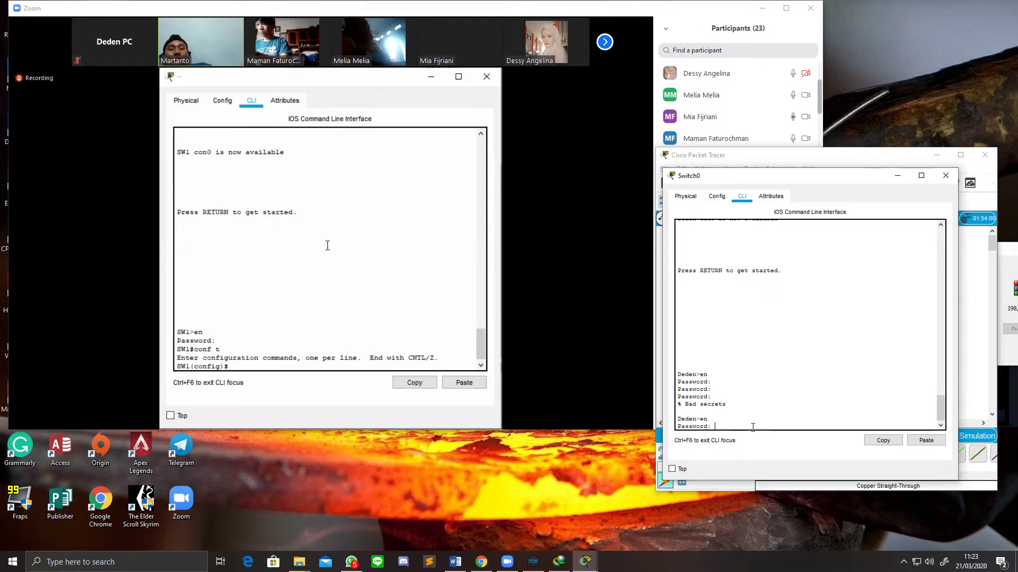
key("Return")
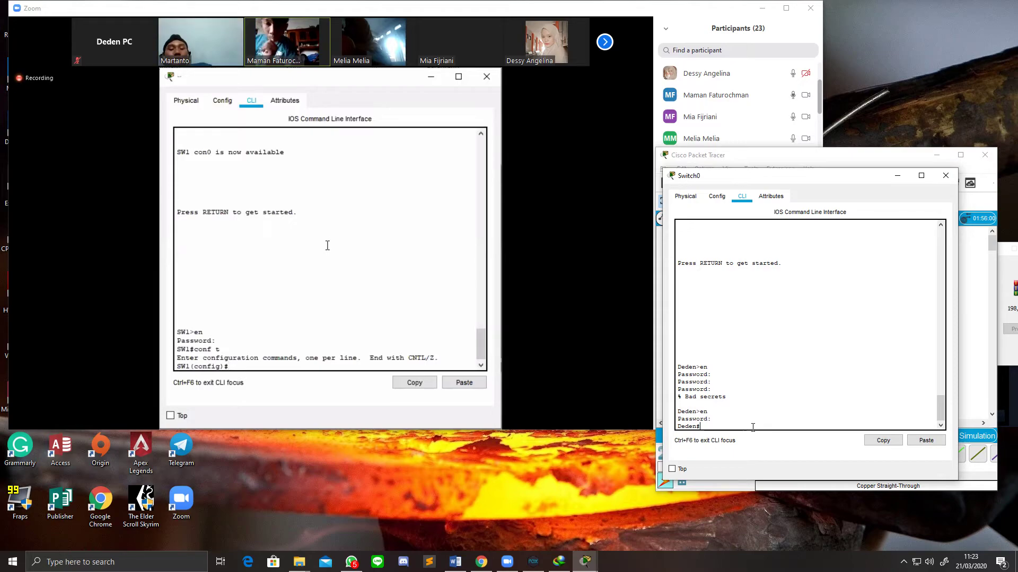
type("conf ")
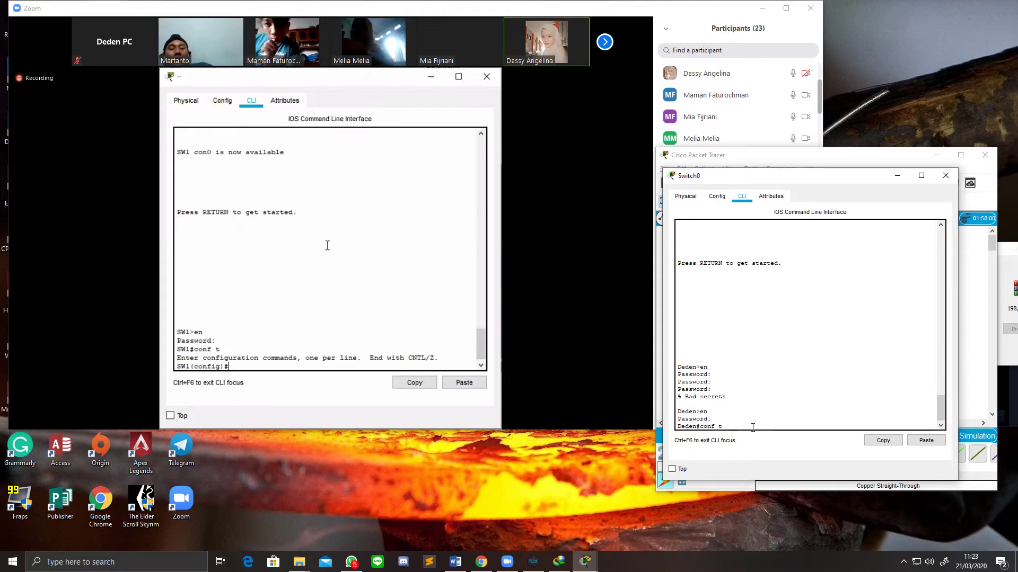
type("t")
key("Return")
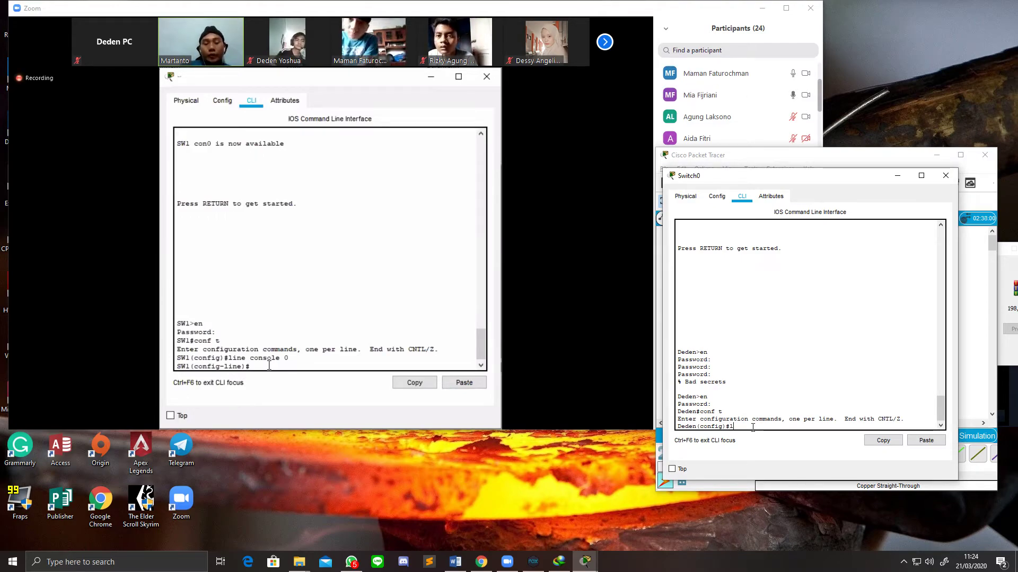
Step: Set a console line 0 password, require login on it, and exit to global configuration
type("sole 0")
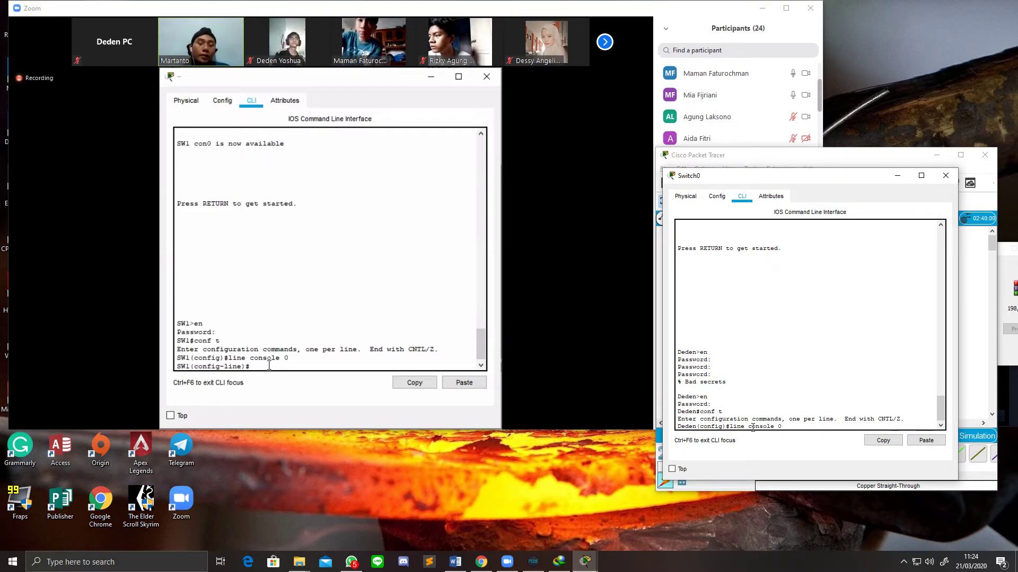
key("Return")
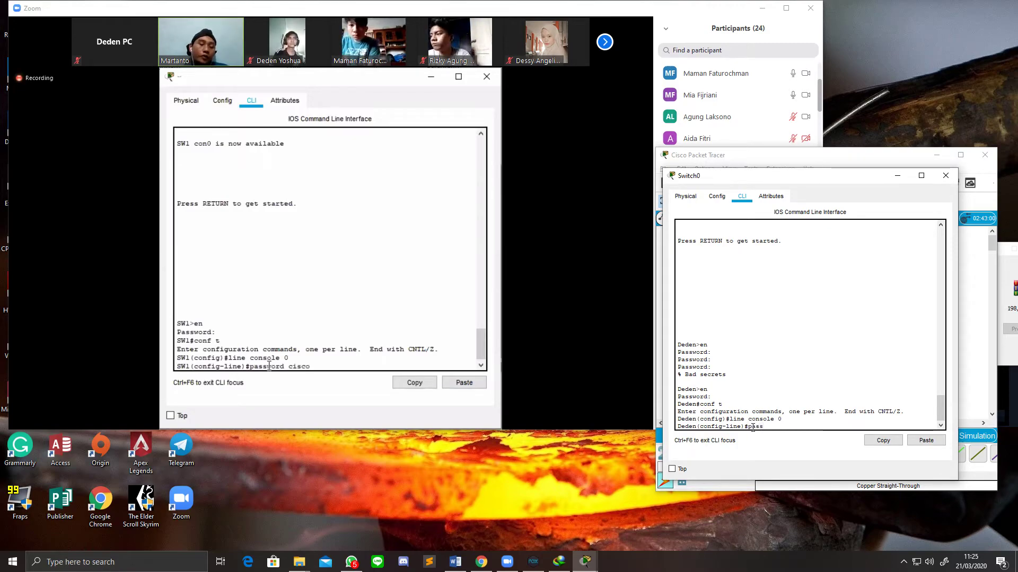
type("password cisco")
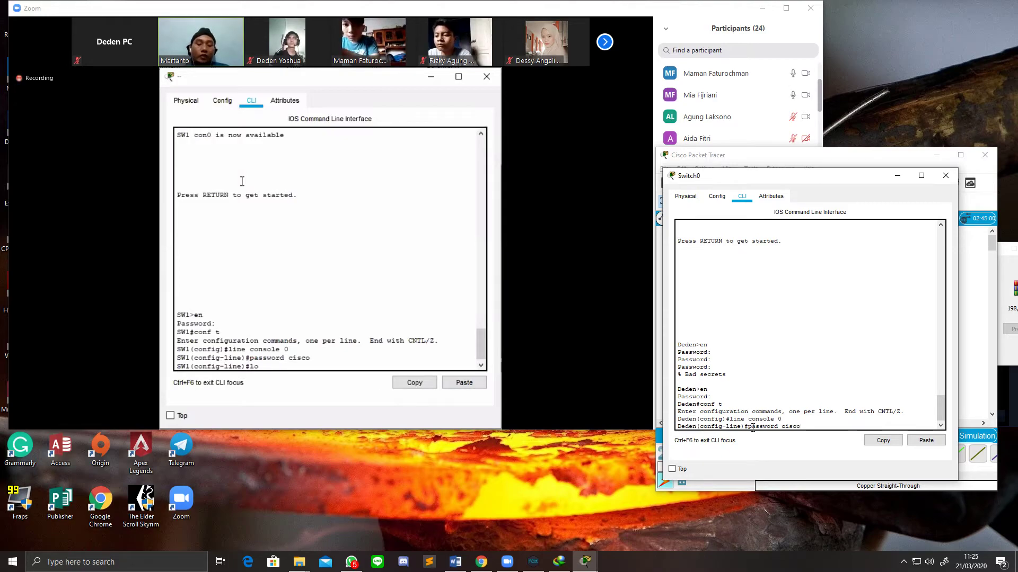
key("Return")
type("logim")
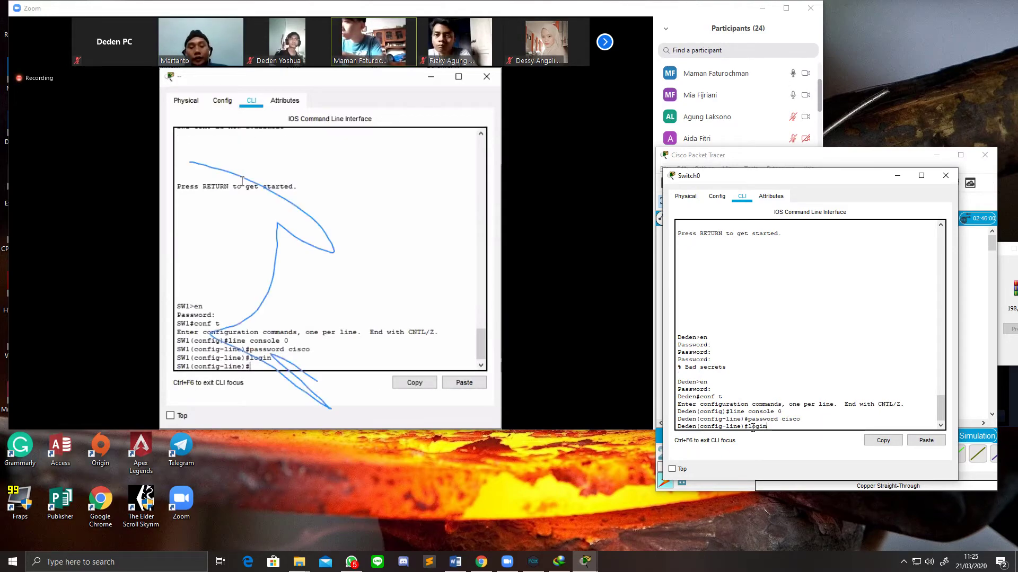
key("BackSpace")
type("n")
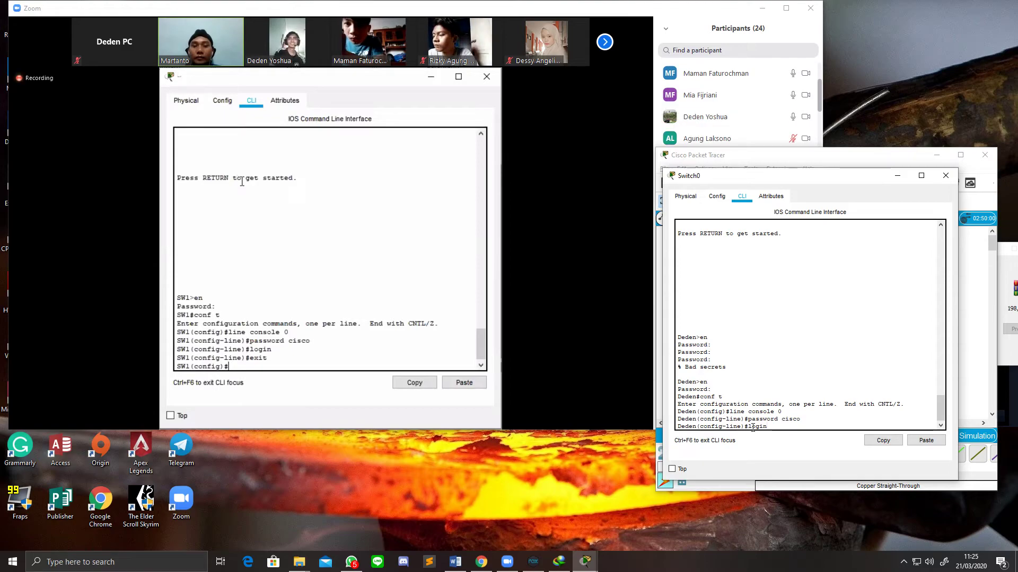
key("Return")
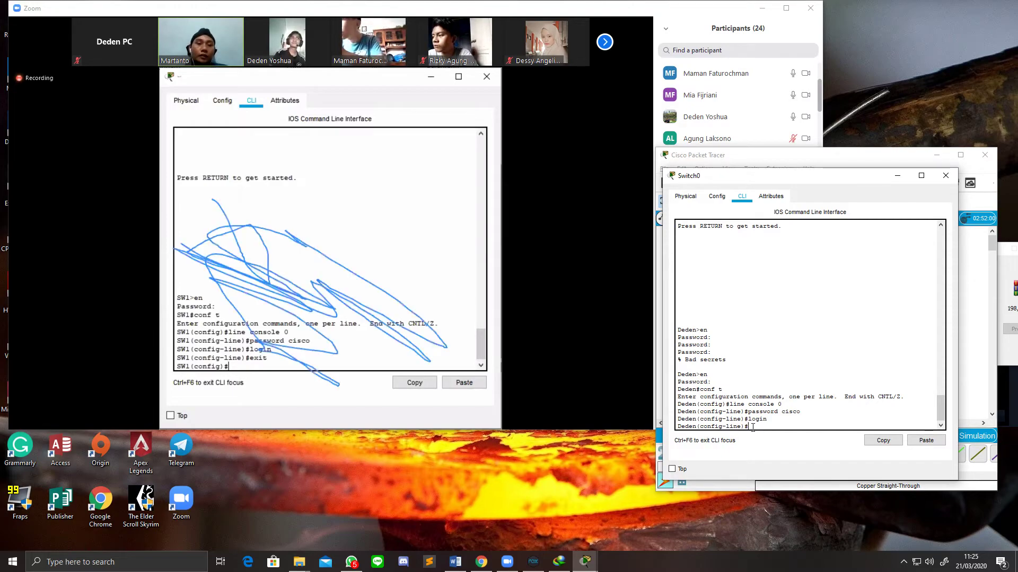
type("exit")
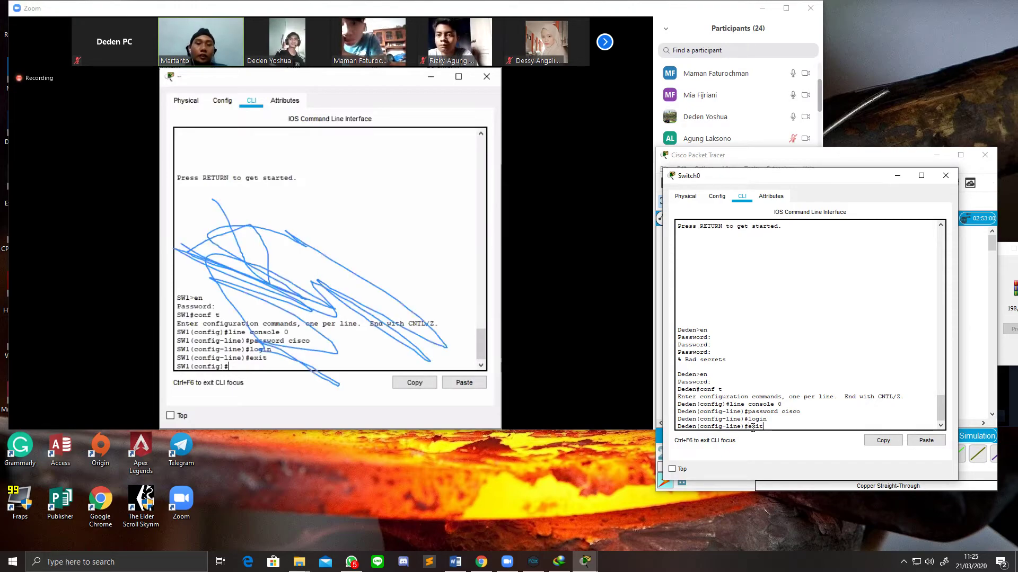
key("Return")
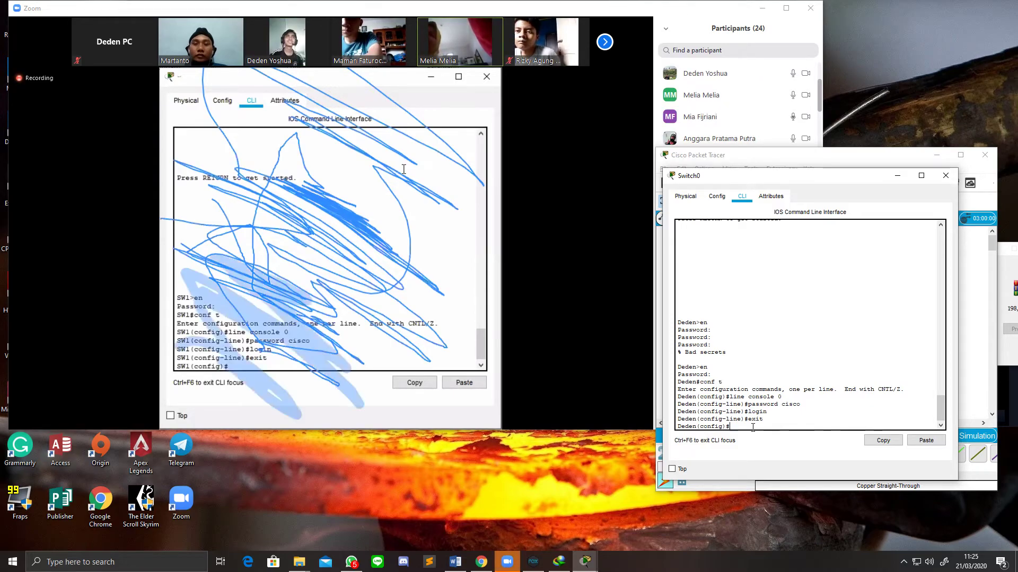
mouse_move(501, 399)
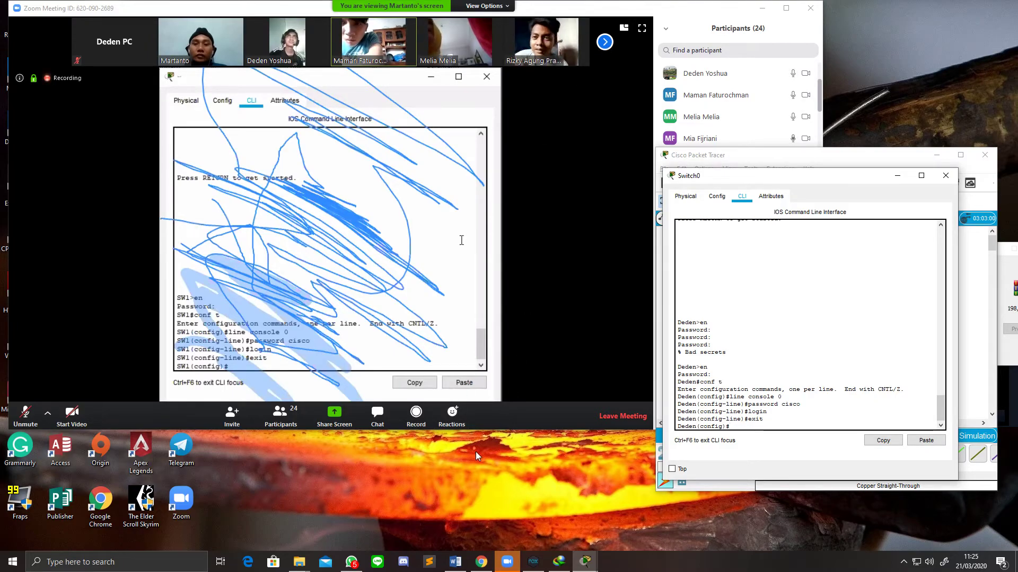
left_click(462, 416)
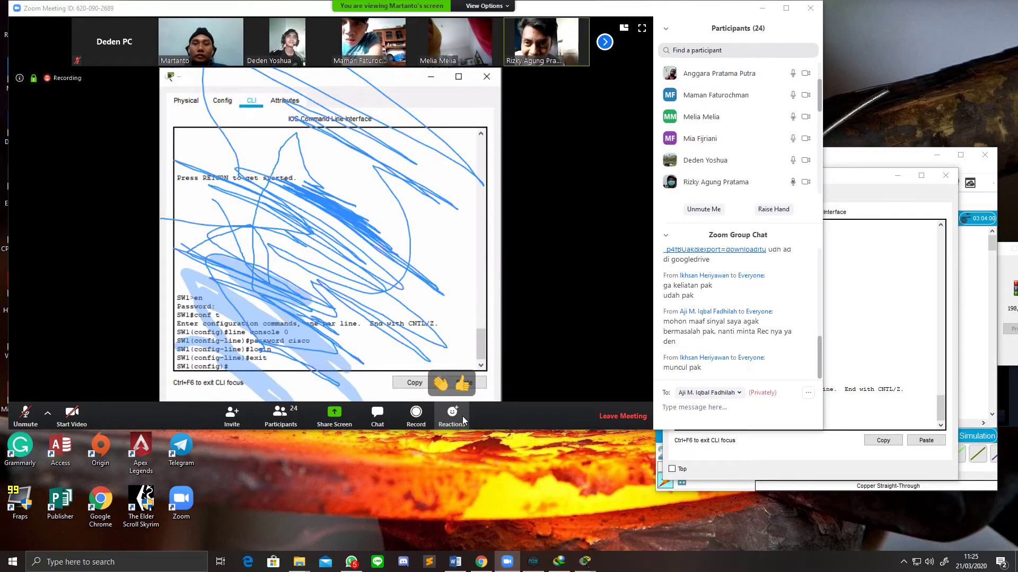
left_click(521, 415)
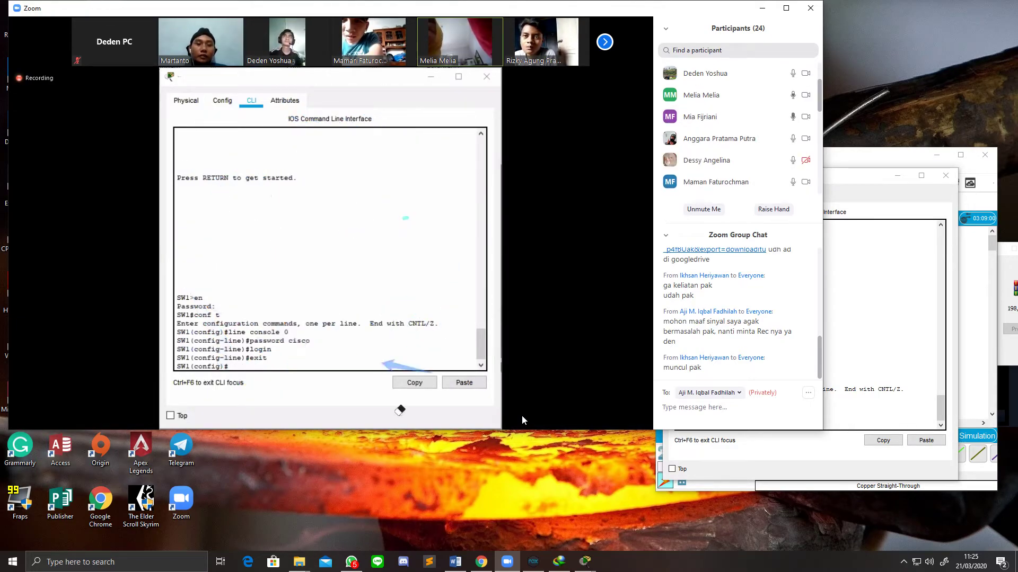
left_click(918, 326)
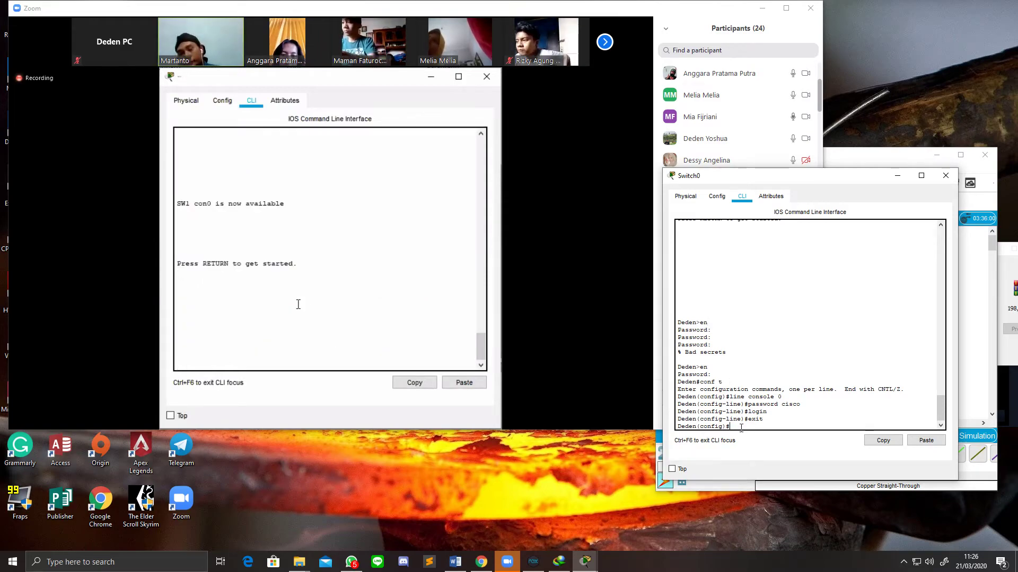
Step: Leave configuration mode with Ctrl+Z and log out of the switch console with exit
key("ctrl+z")
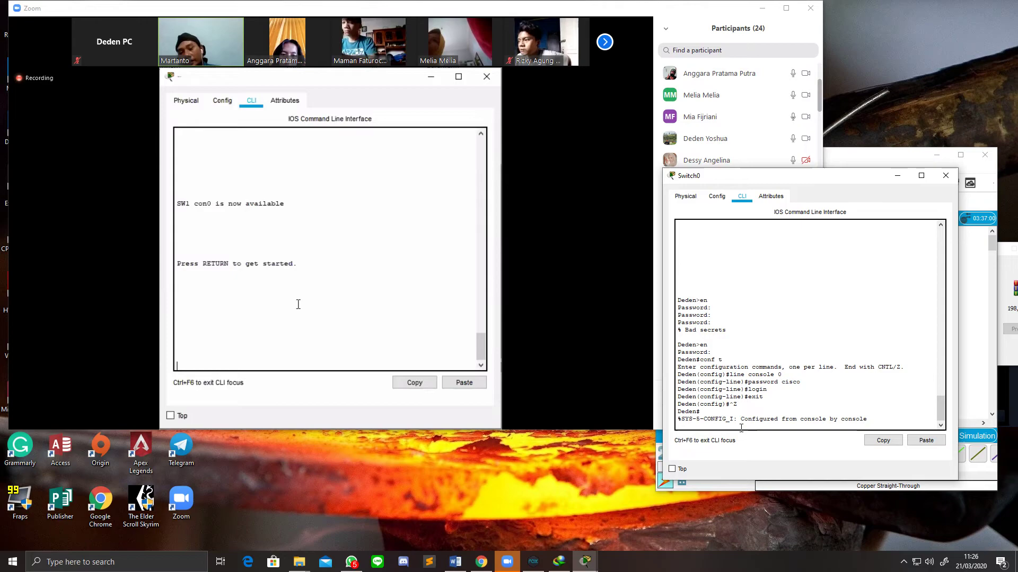
key("Return")
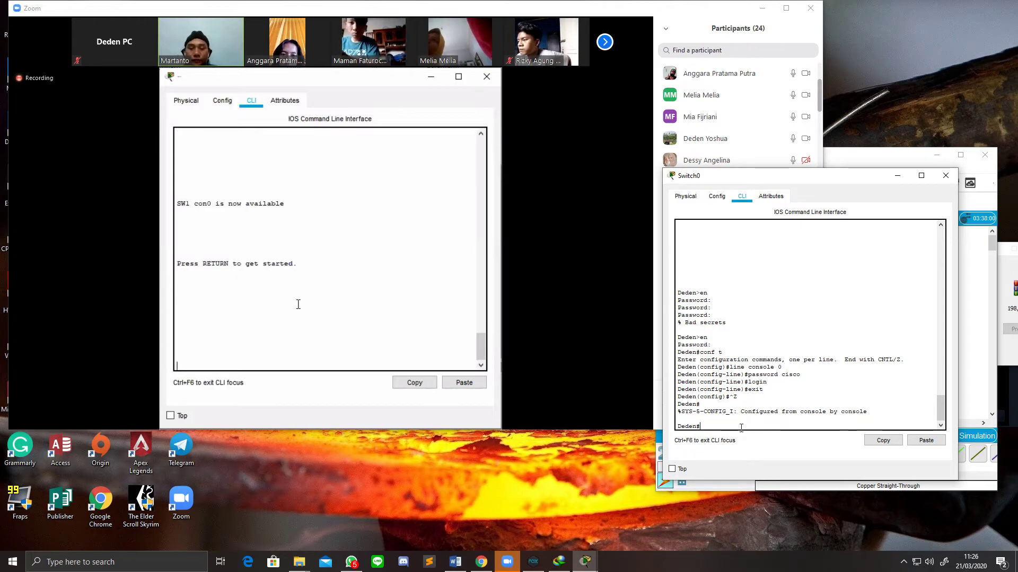
type("ex")
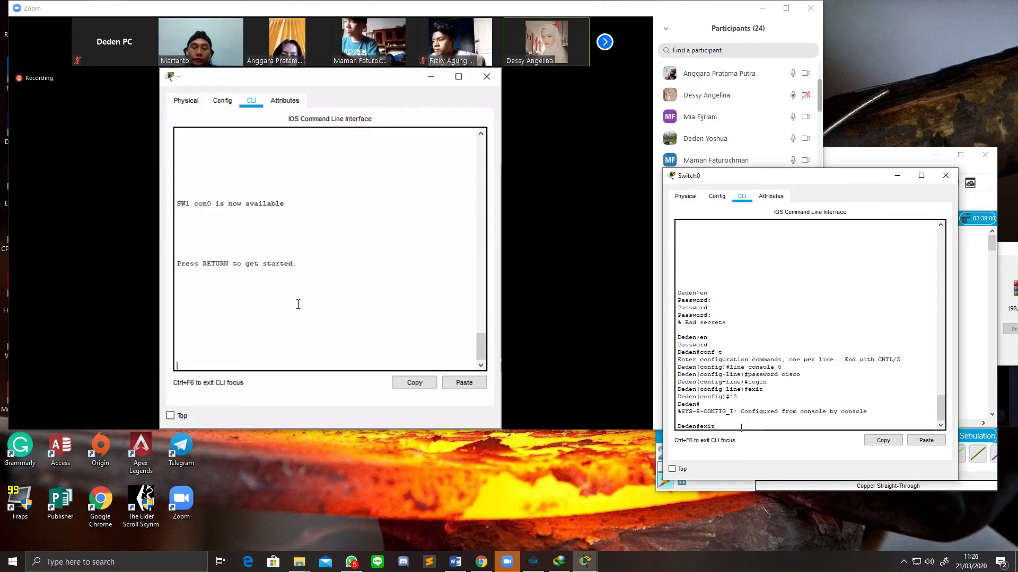
type("it")
key("Return")
key("Return")
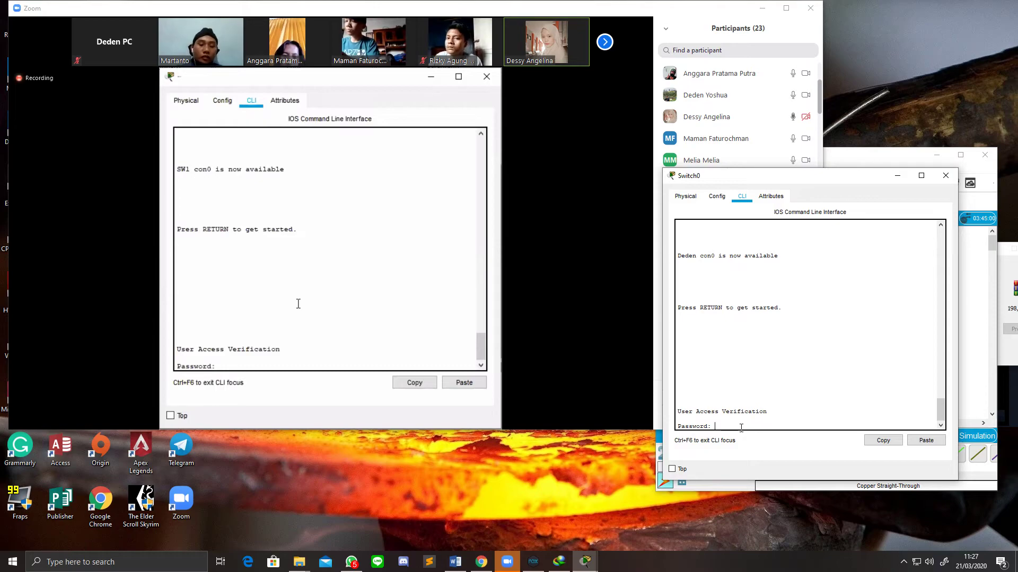
Step: Log in with the console password, then run enable and give the enable secret
key("Return")
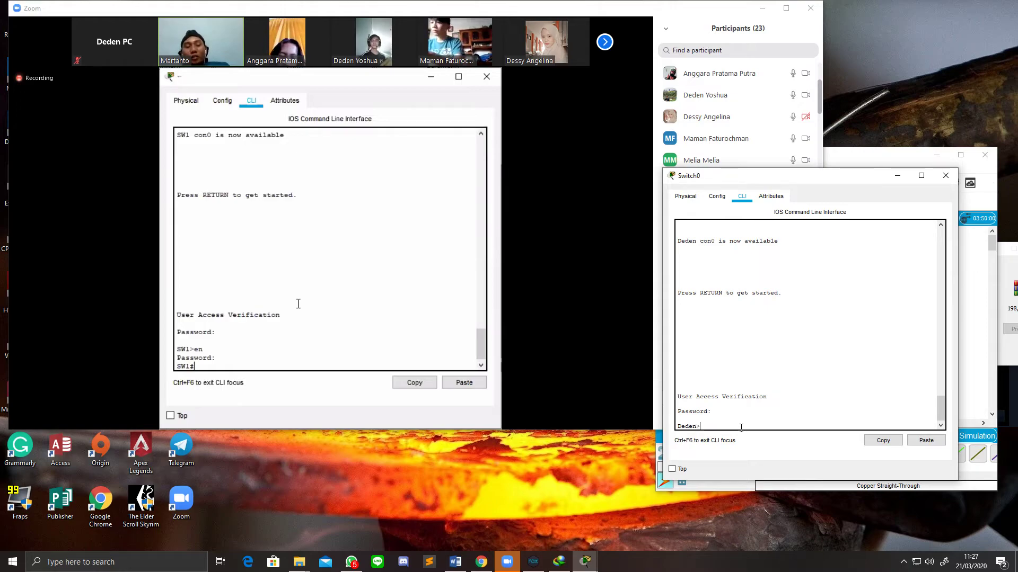
key("Return")
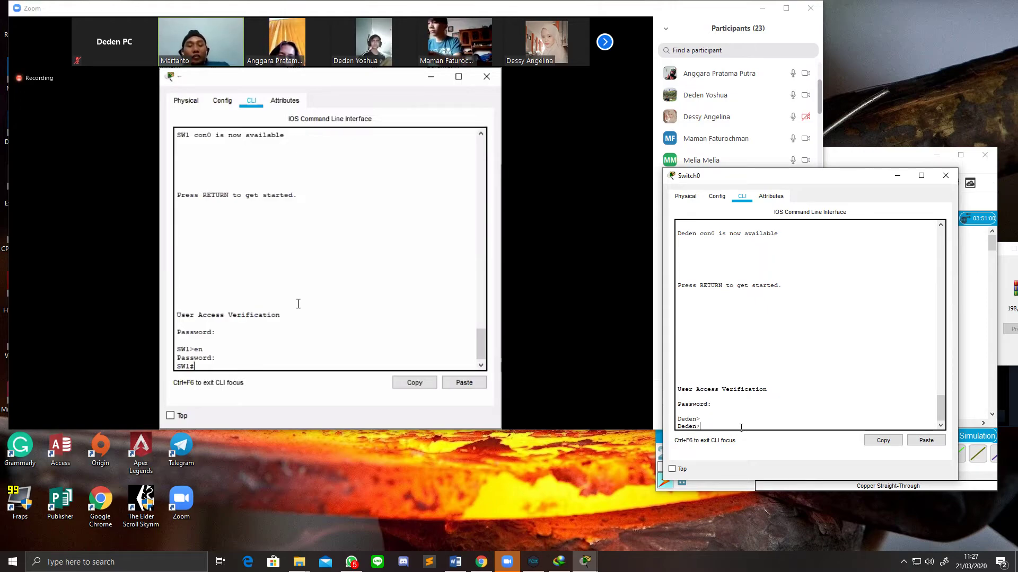
type("en")
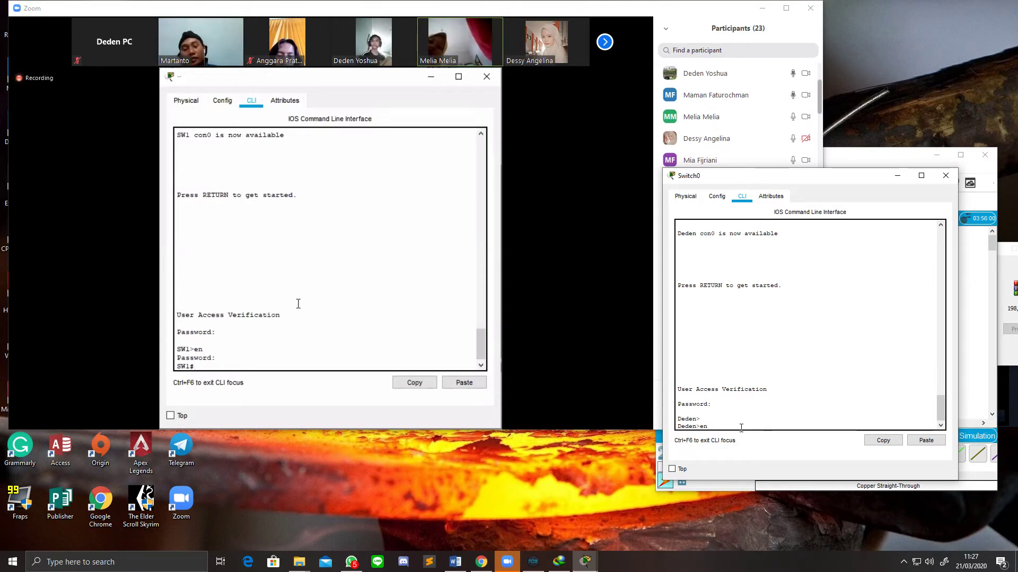
key("Return")
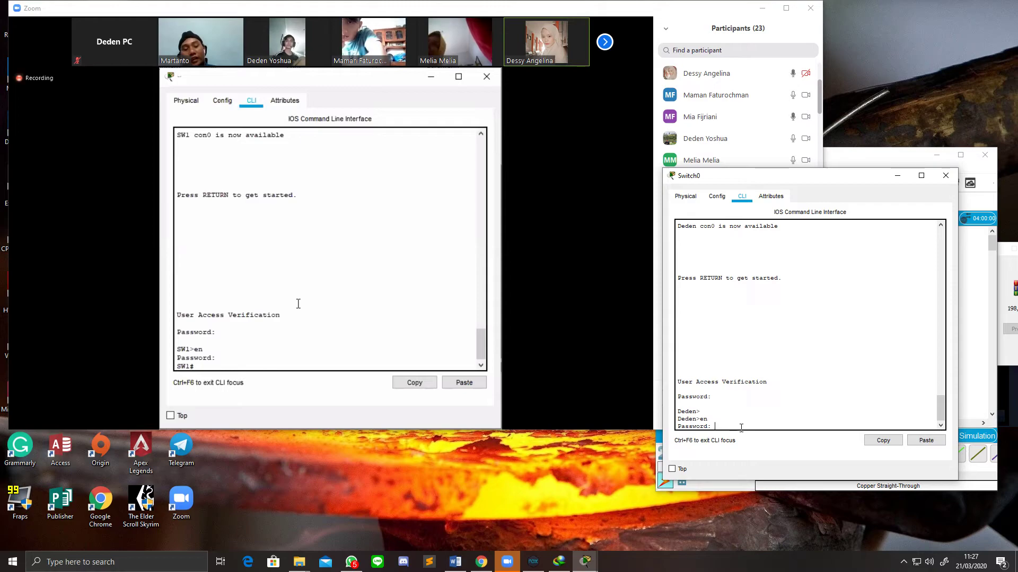
key("Return")
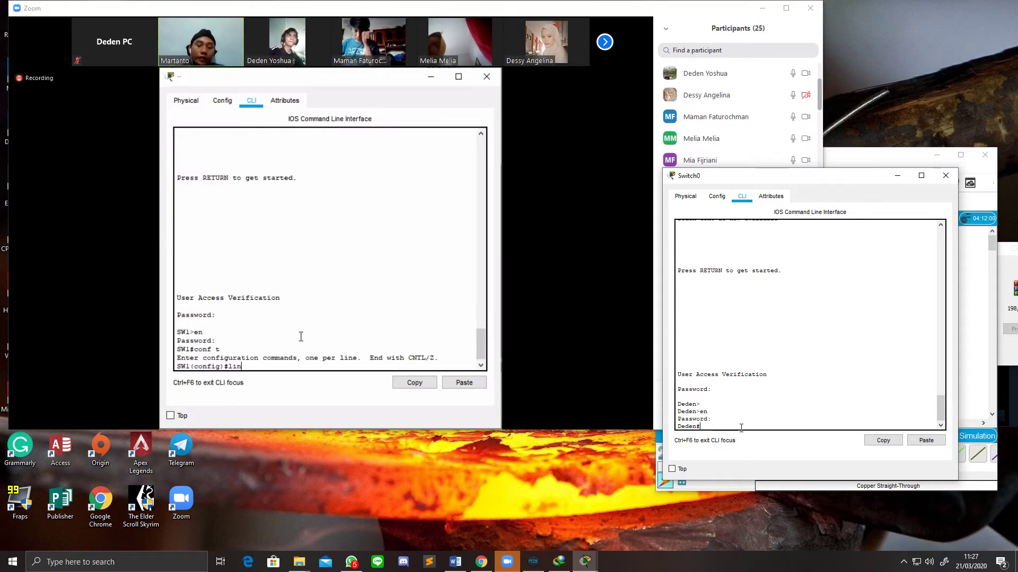
Step: Enter global configuration and the line vty 0 15 configuration
type("conft")
key("Return")
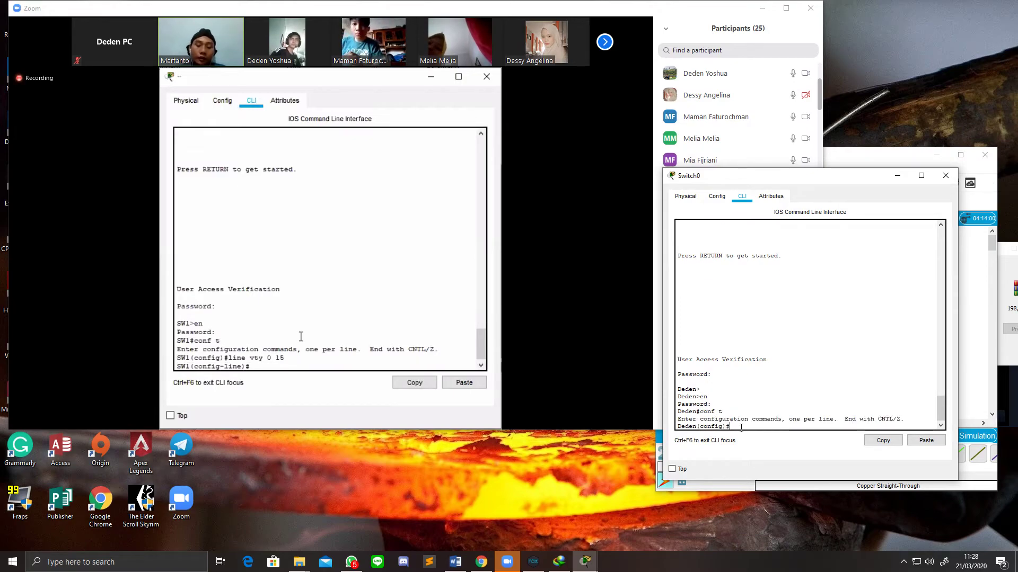
type("line ")
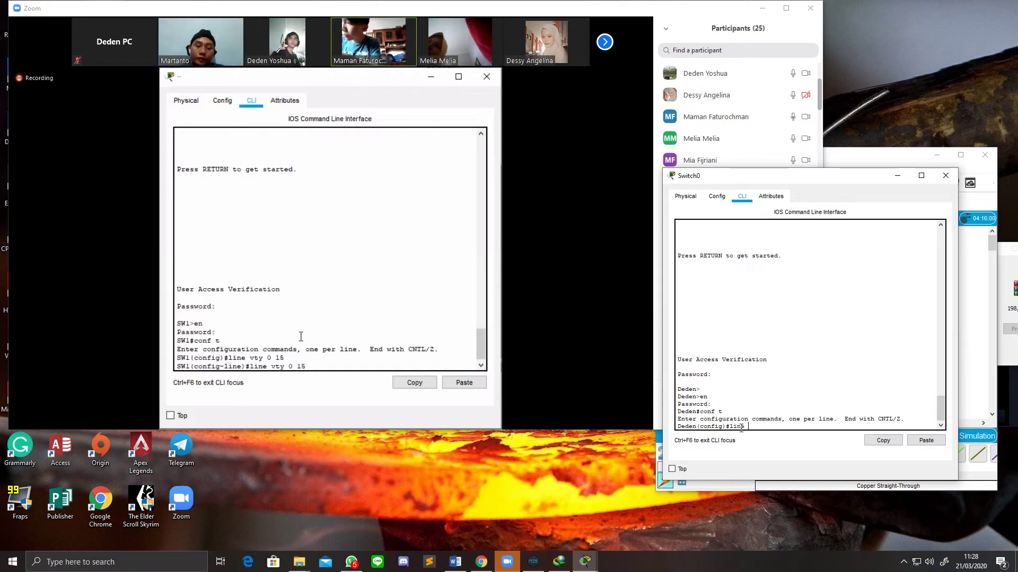
type("vty ")
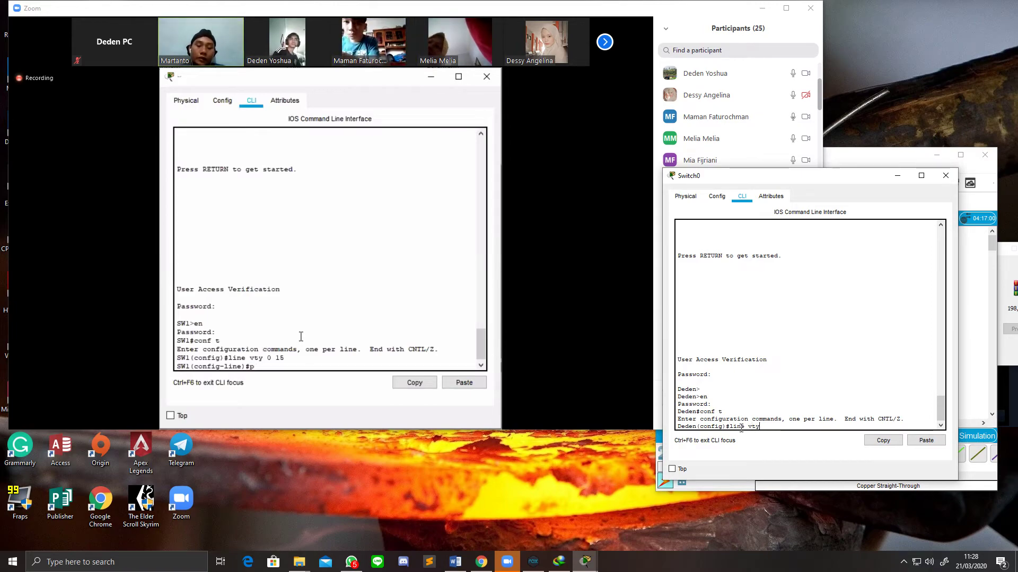
type("0 ")
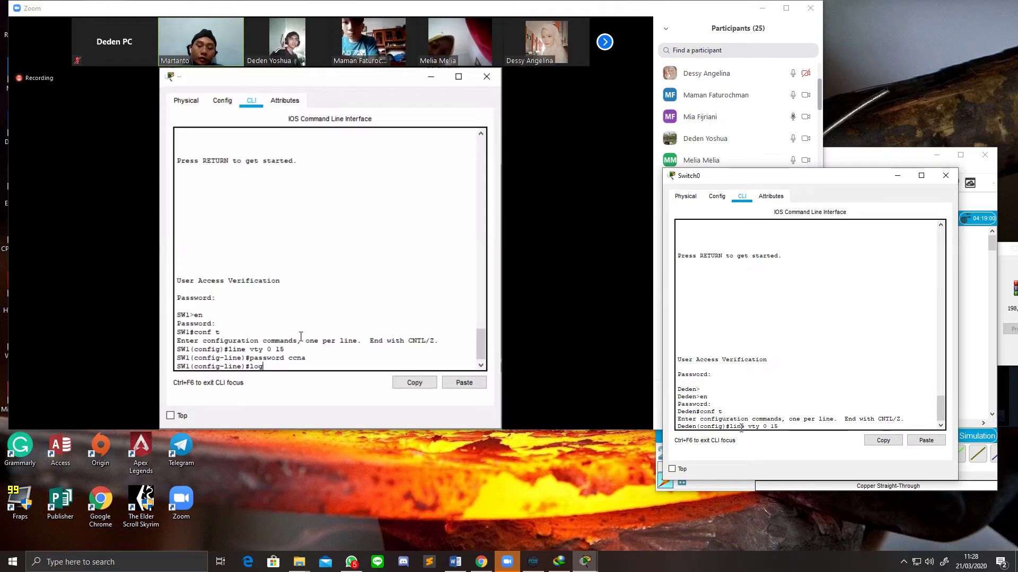
type("15")
key("Return")
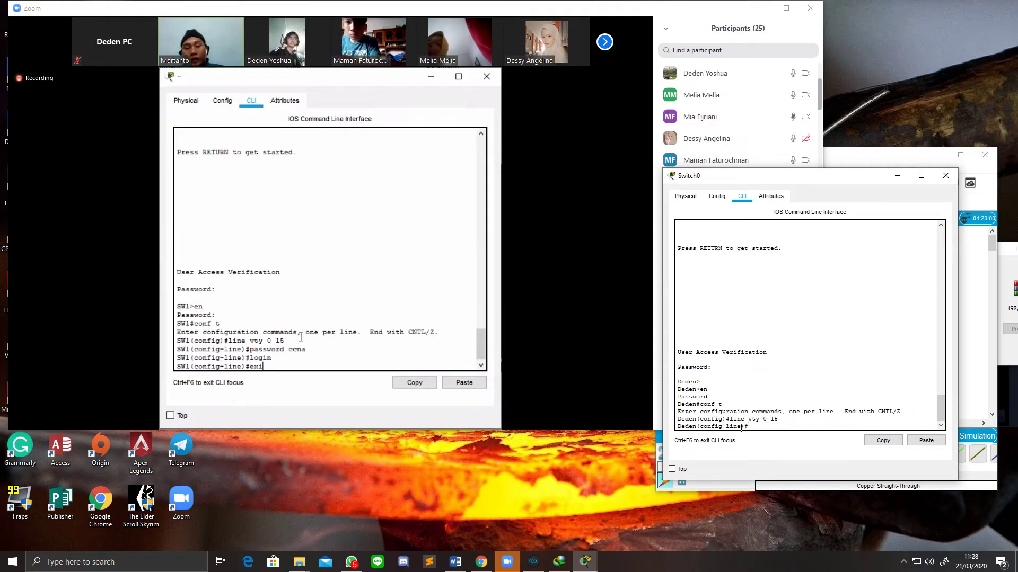
Step: Set the vty line password, turn on login checking, and exit to global configuration
type("password ccna")
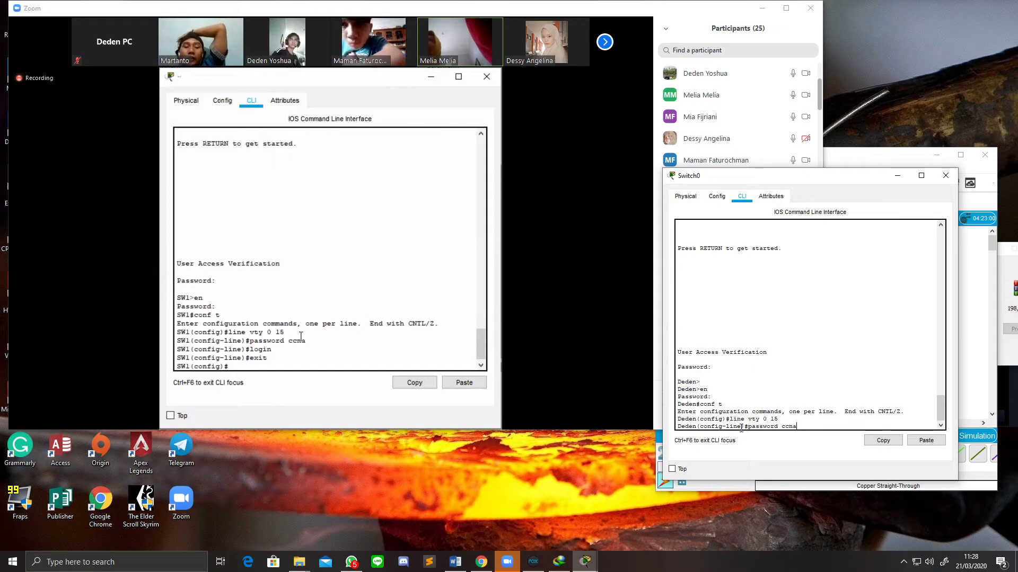
key("Return")
type("LOGIN")
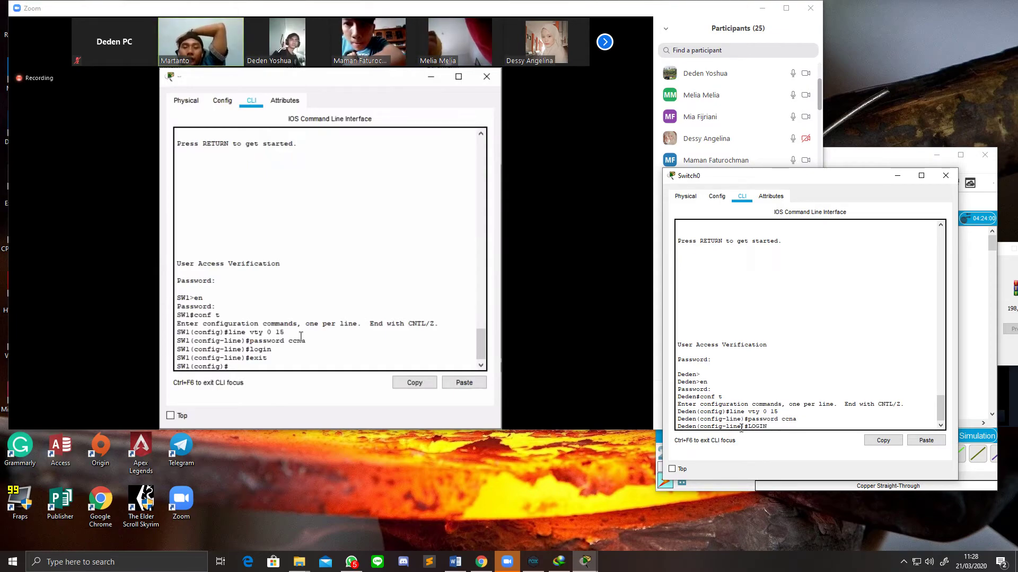
key("Return")
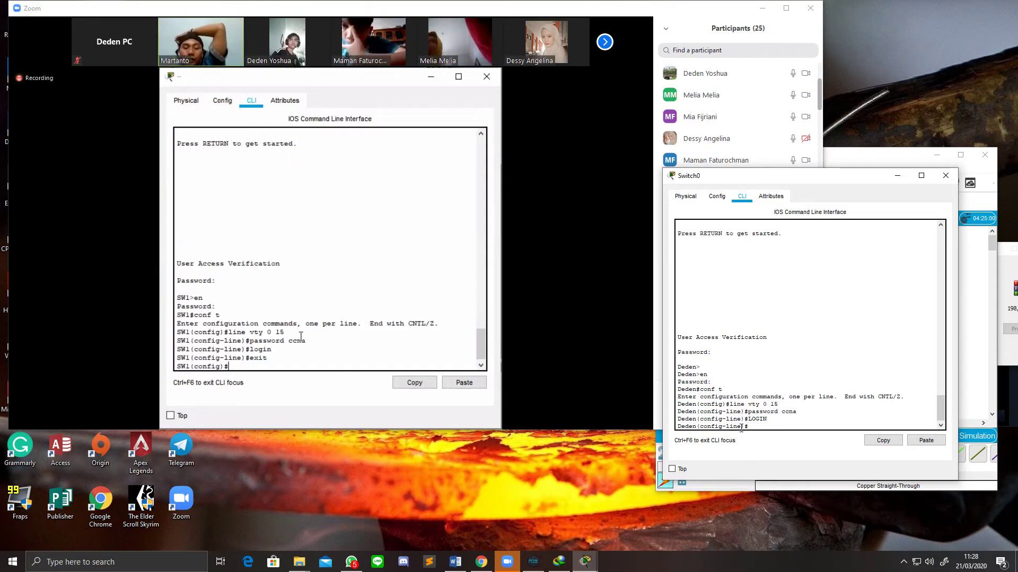
type("exit")
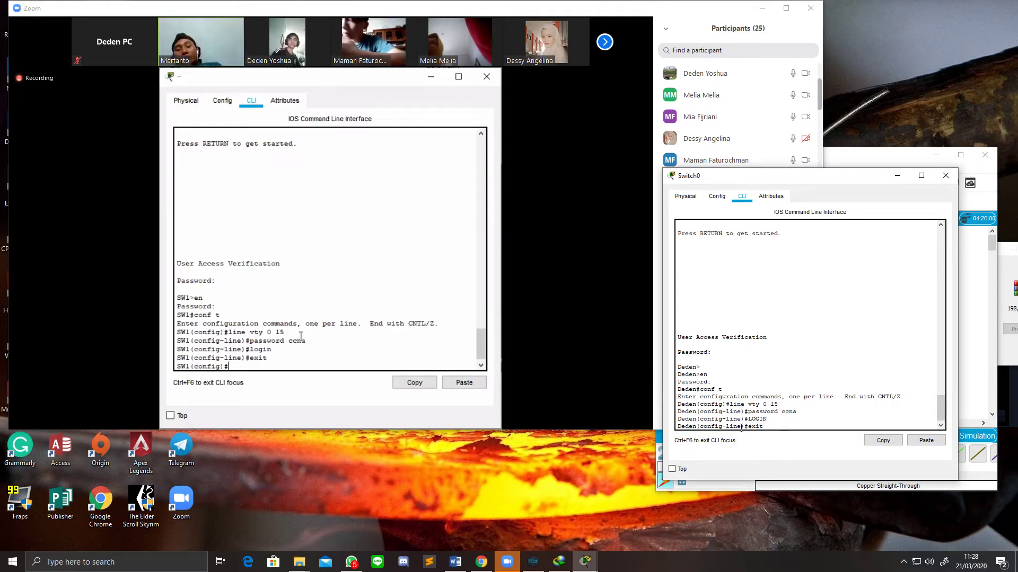
key("Return")
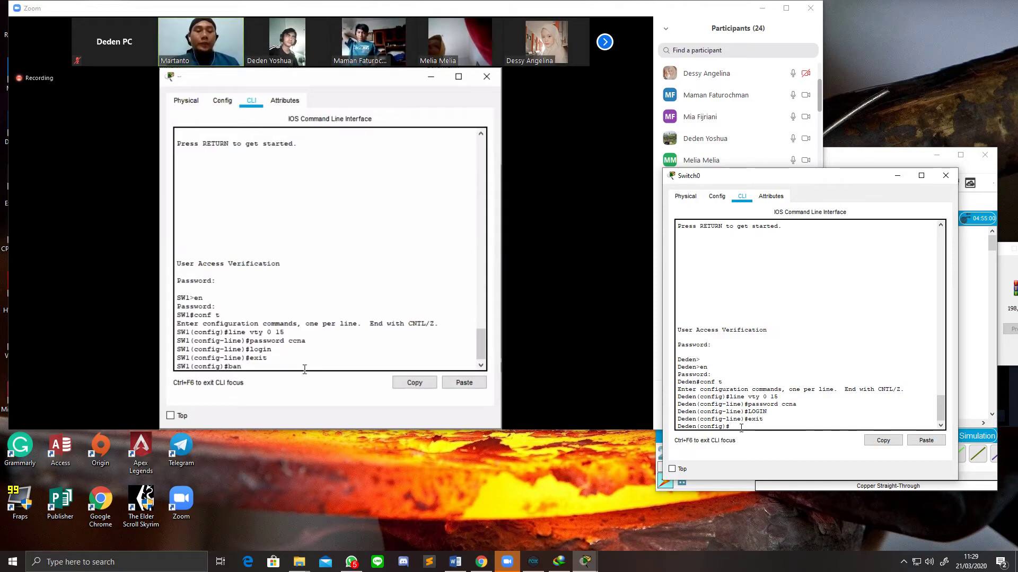
Step: Apply the MOTD banner 'Authorized Access Only!' using # as the delimiter
type("r")
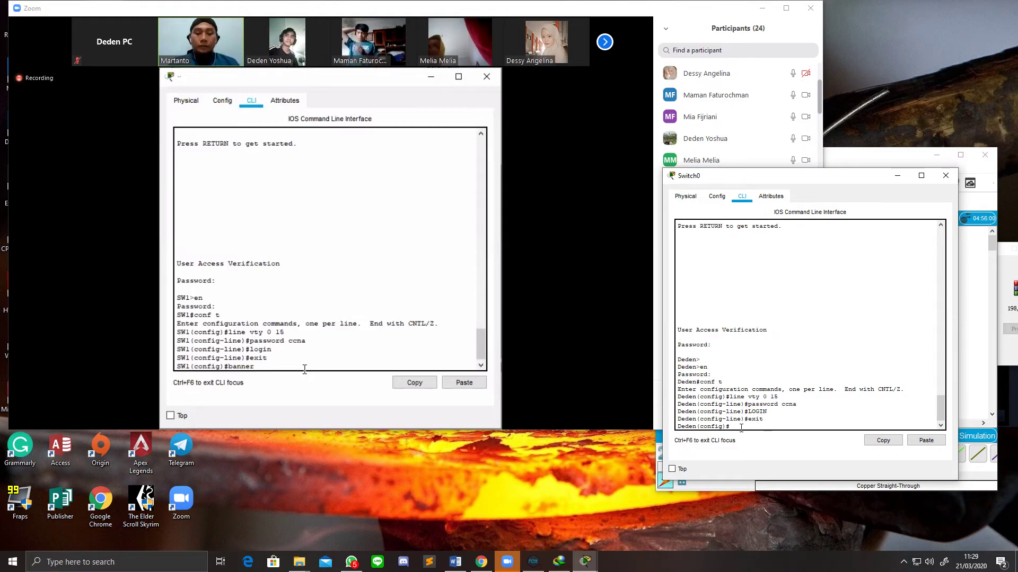
type("banner motd #")
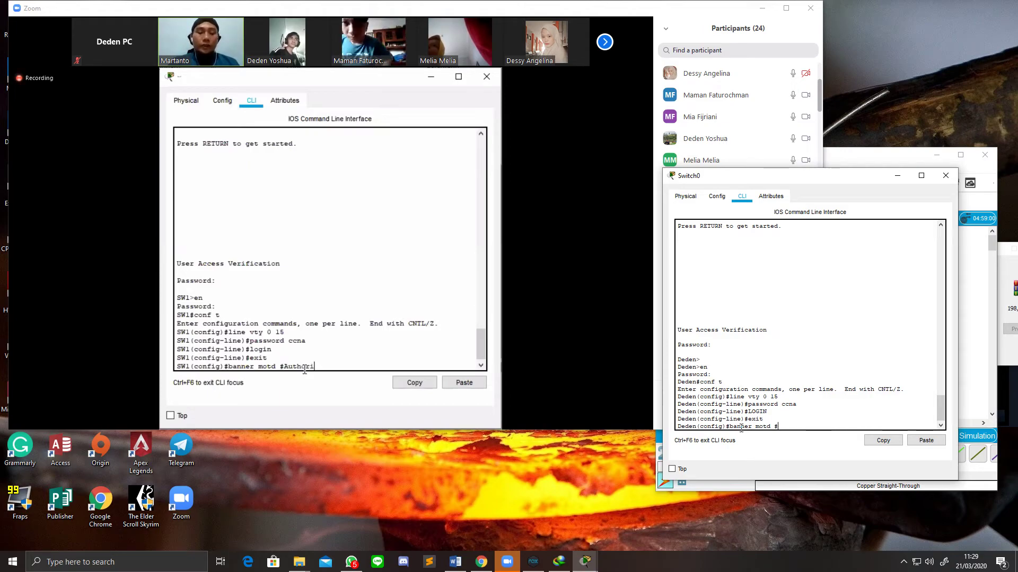
type("Au")
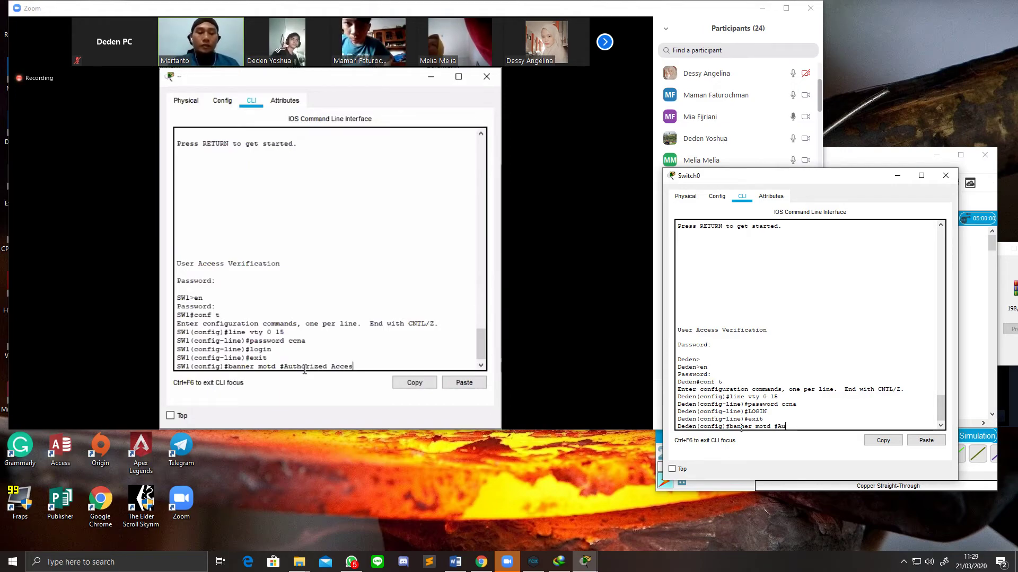
type("thorized Access Onl")
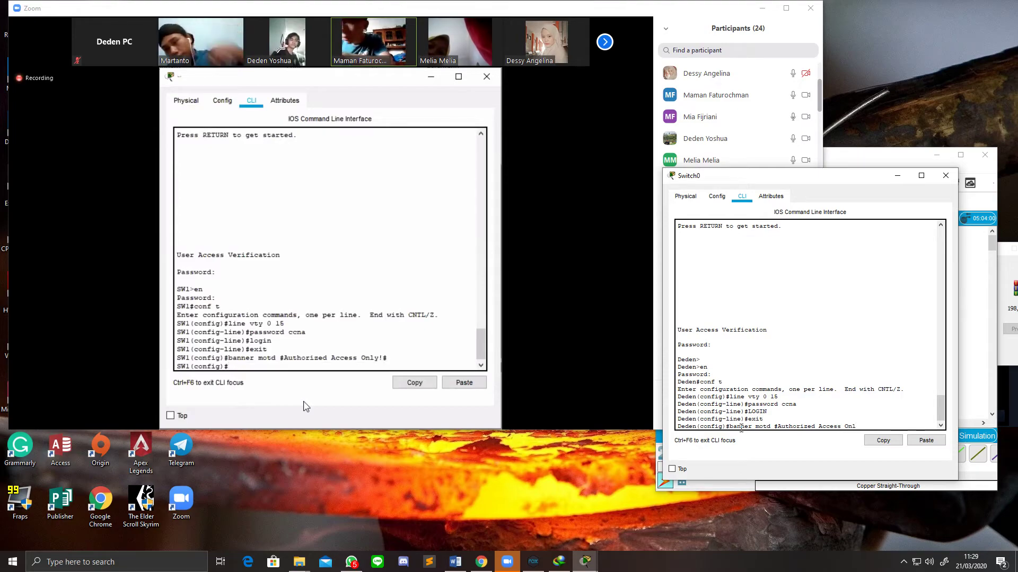
type("!#")
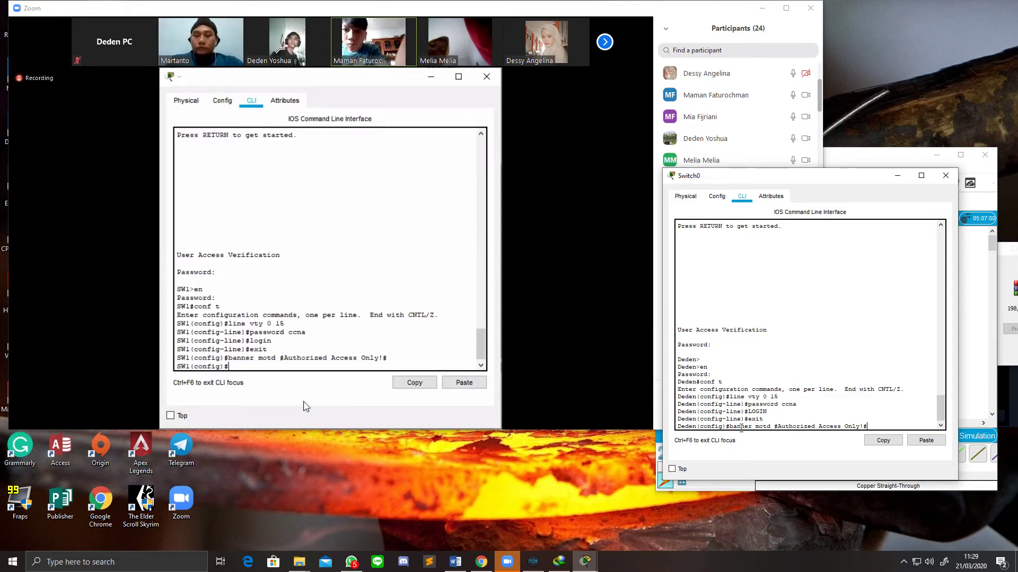
key("Return")
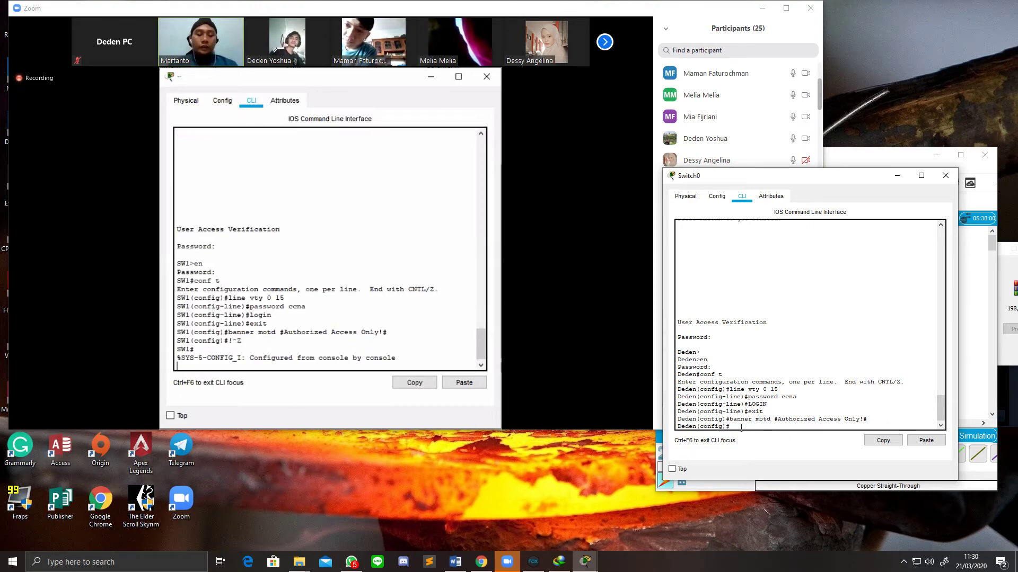
Step: Exit configuration mode and log out of the switch console session
key("ctrl+z")
type("e")
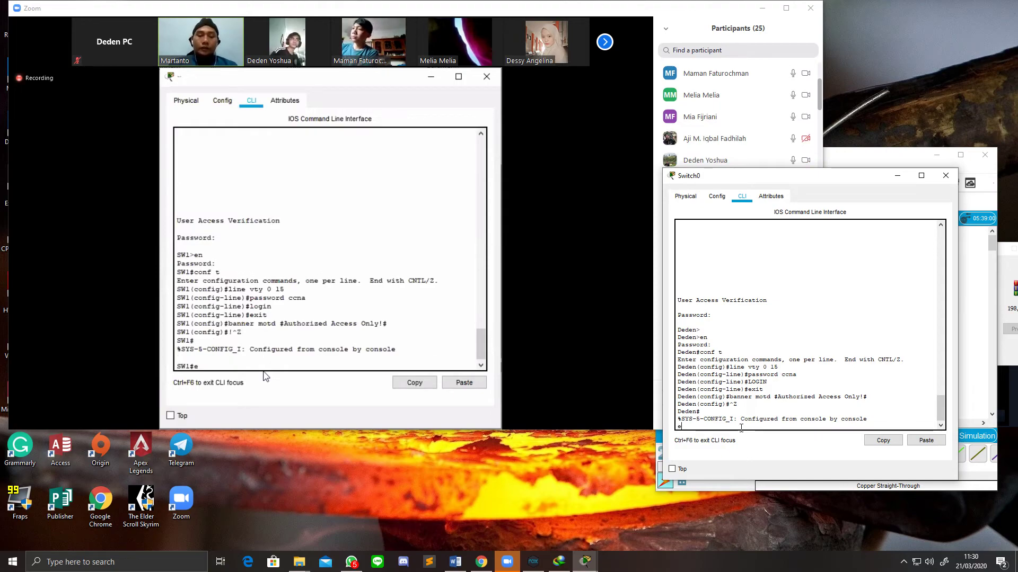
type("x")
key("BackSpace")
key("BackSpace")
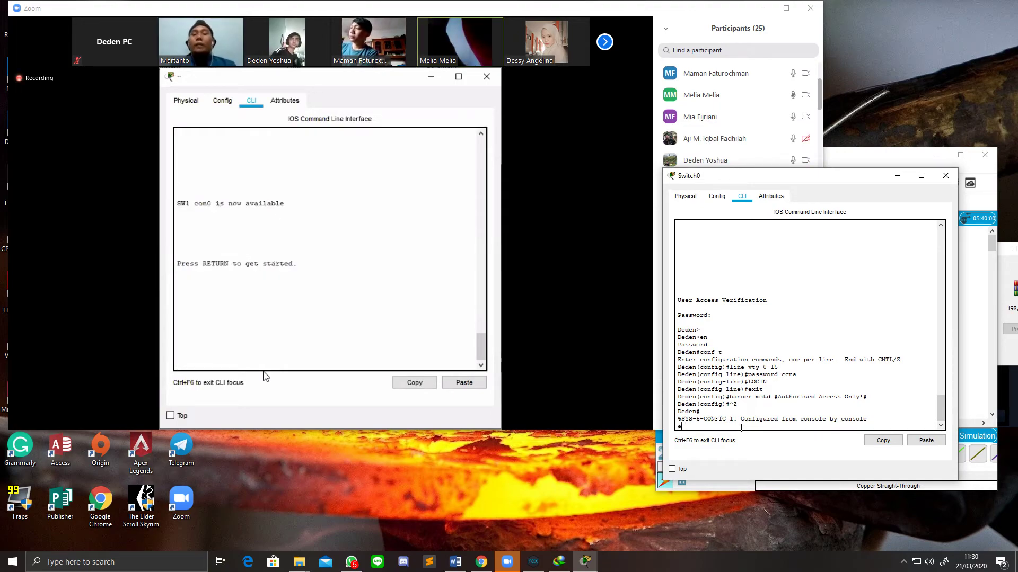
key("Return")
type("exit")
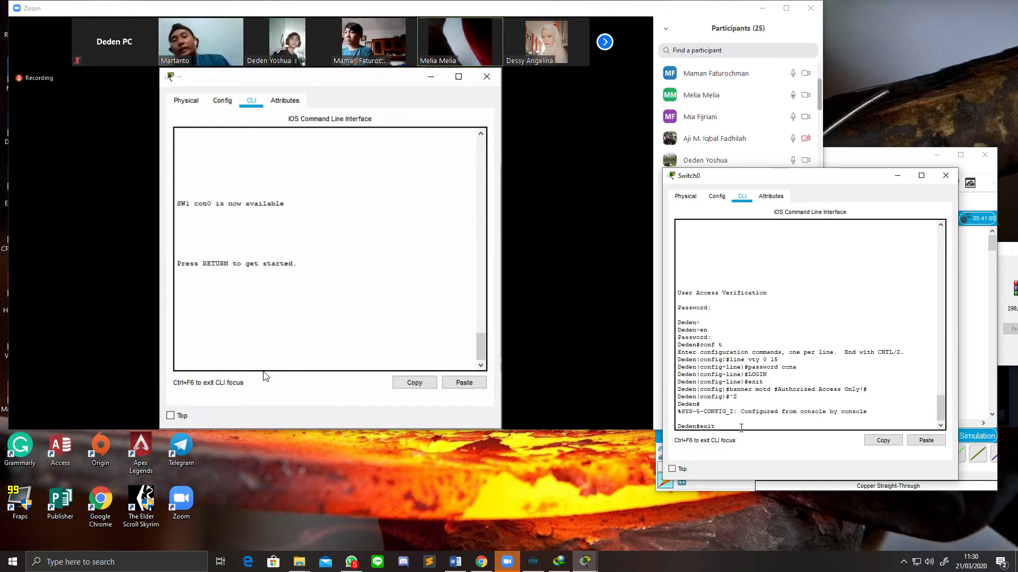
key("Return")
key("Return")
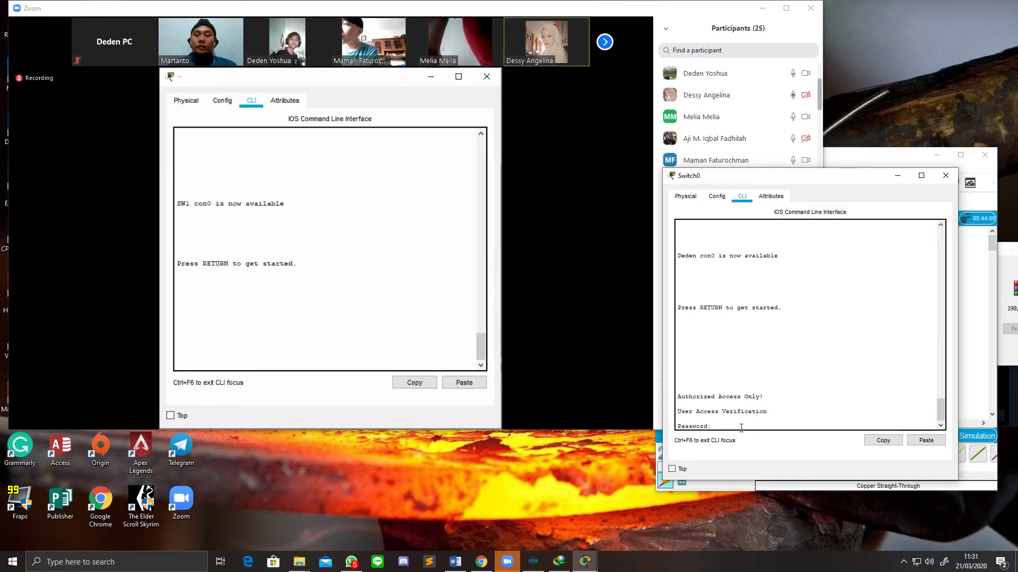
Step: Log back in past the banner with the console password and enable secret
key("Return")
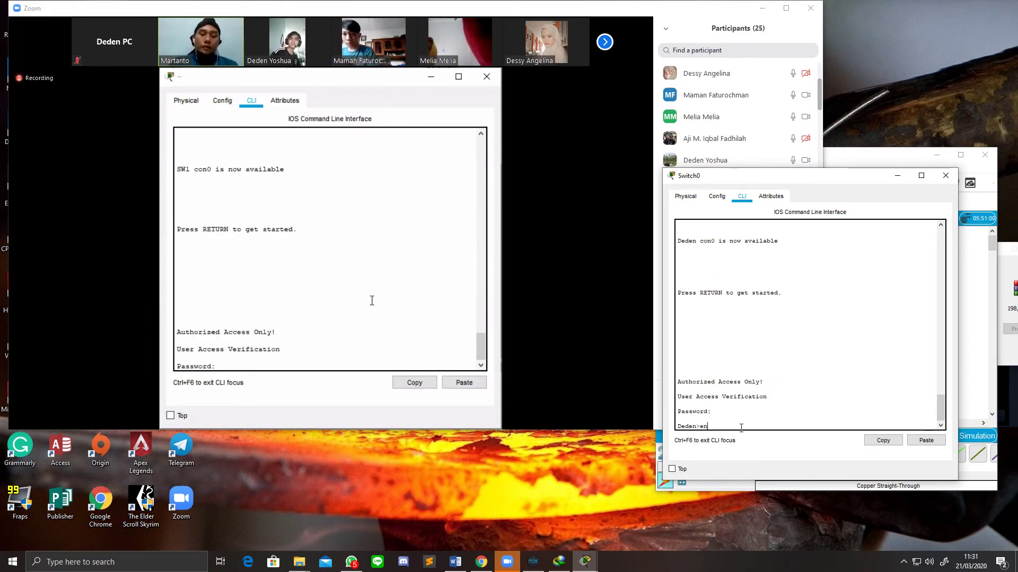
key("Return")
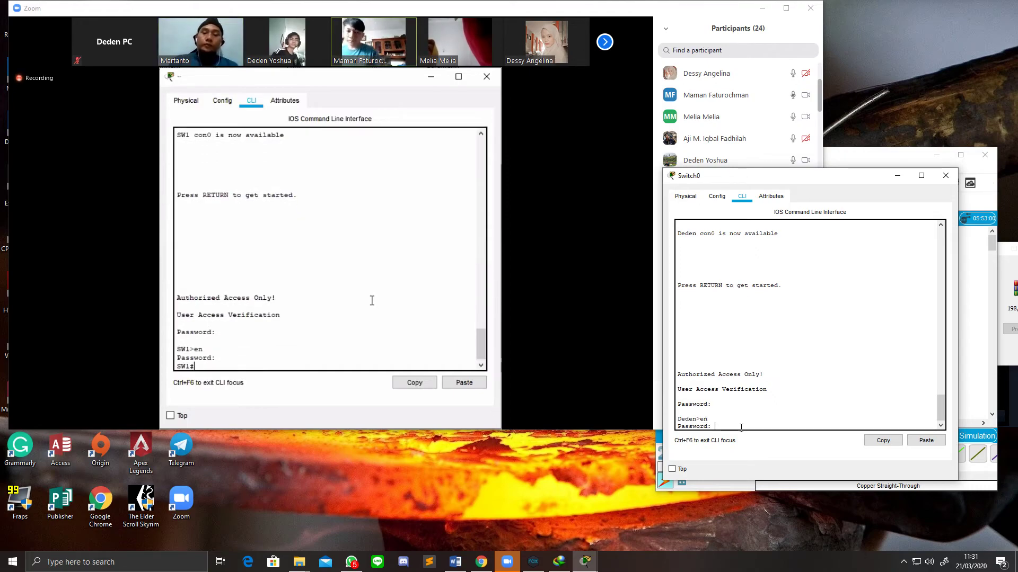
key("Return")
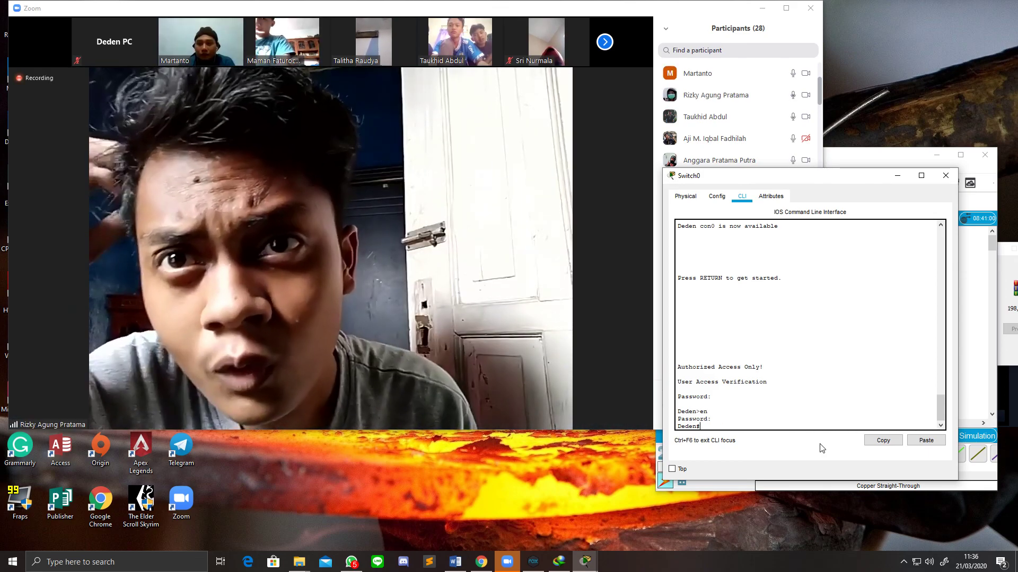
Step: End the switch console session with the exit command
type("ex")
key("Return")
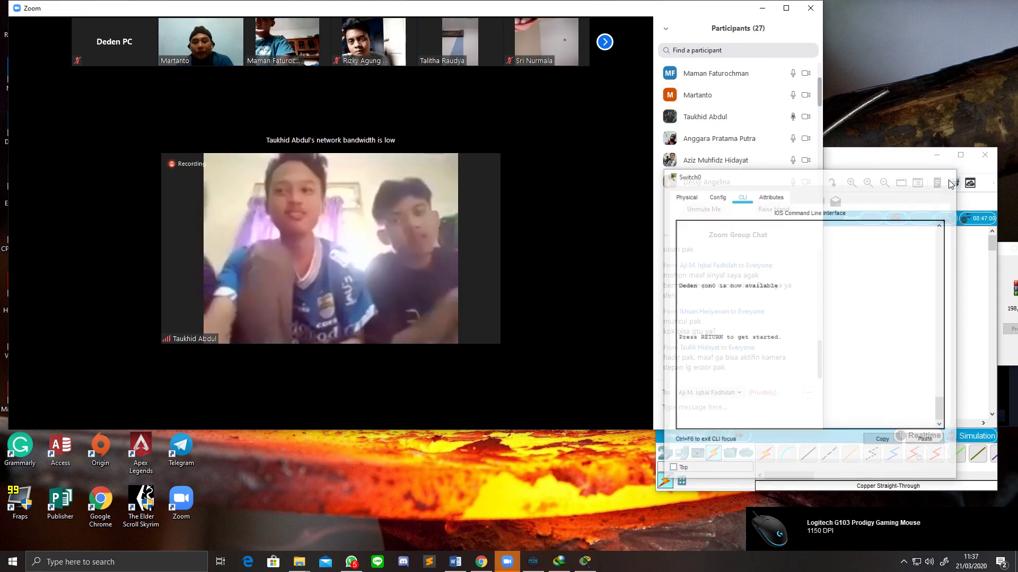
Step: Close the Switch0 window and bring the topology workspace to the front
left_click(945, 179)
left_click(882, 266)
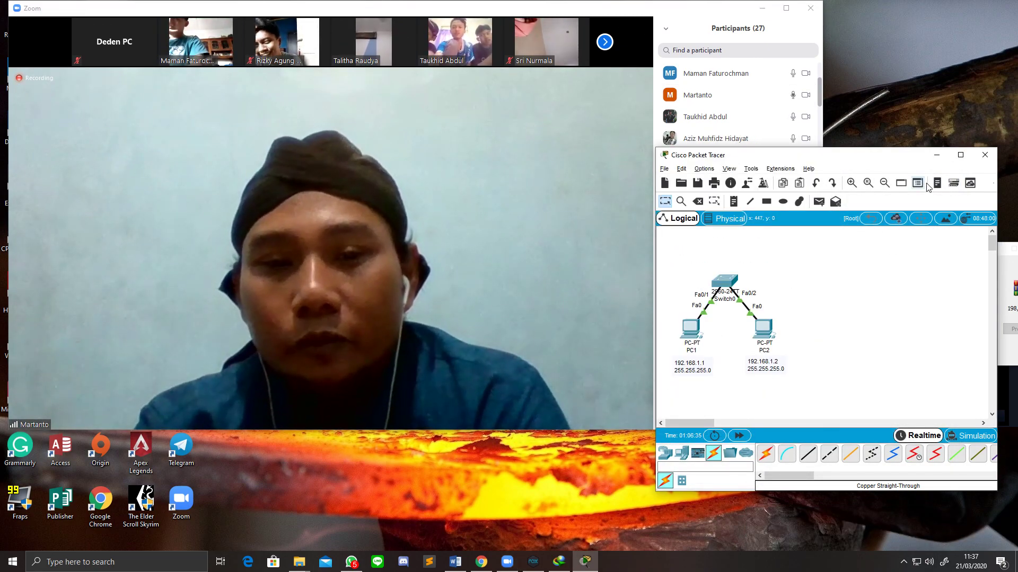